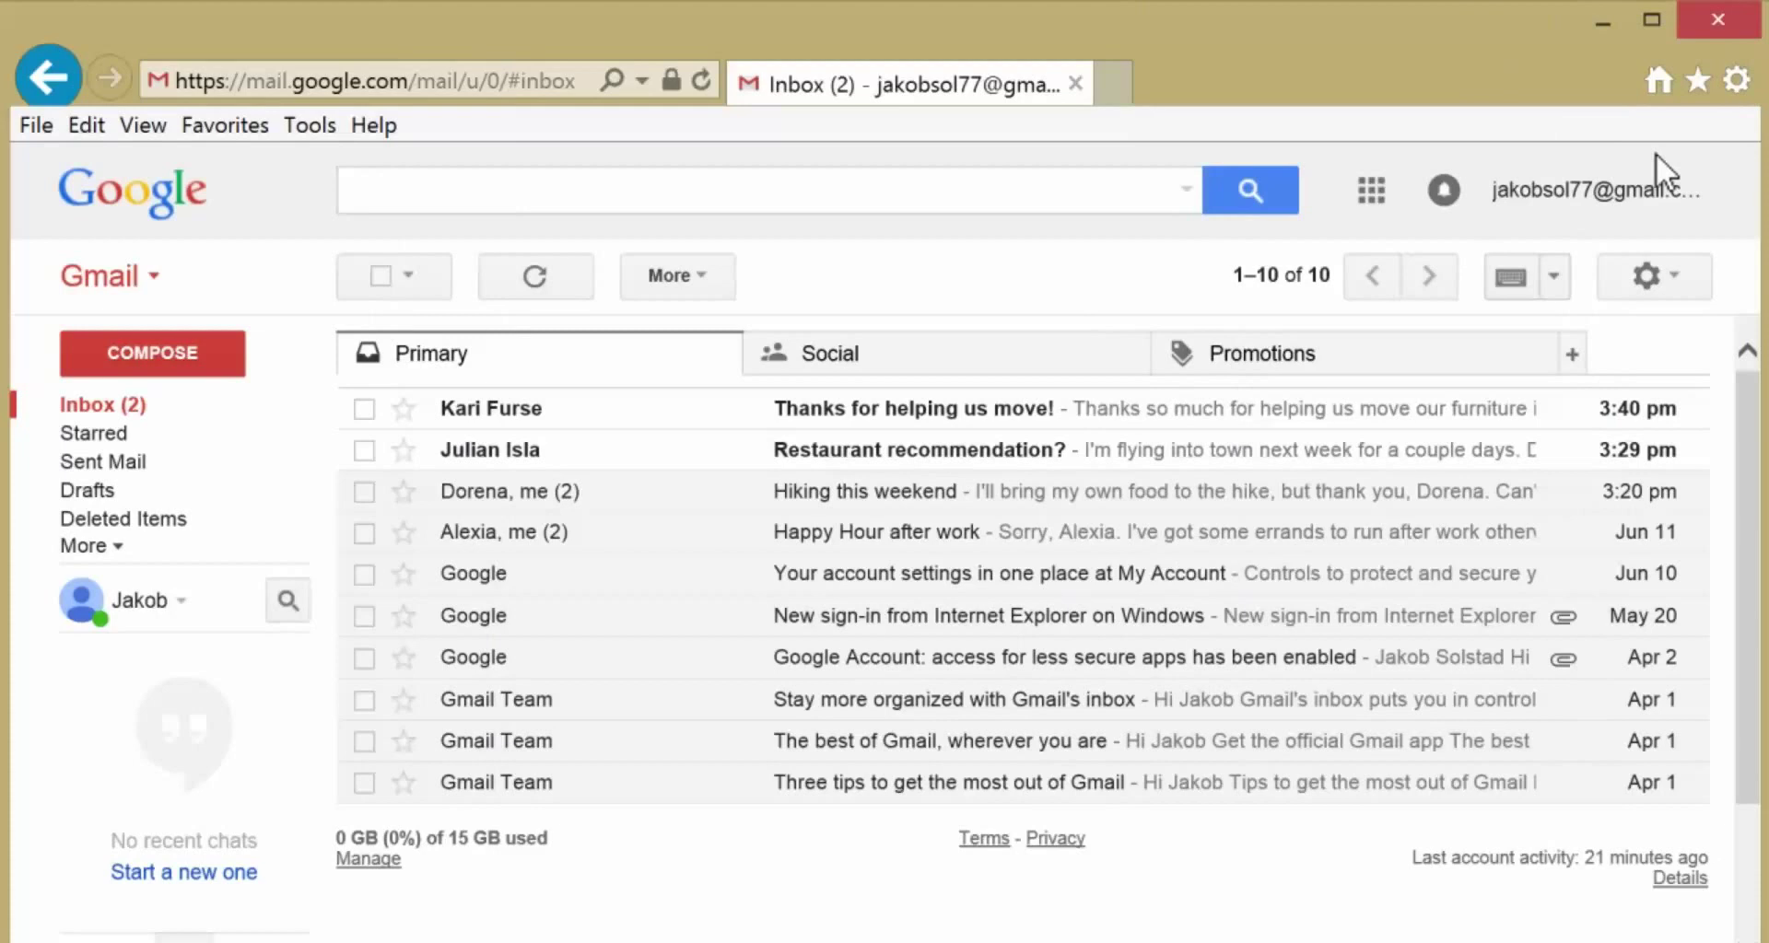
- In Google My Account > Connected apps & sites, switch Allow less secure apps to ON
left_click(1658, 171)
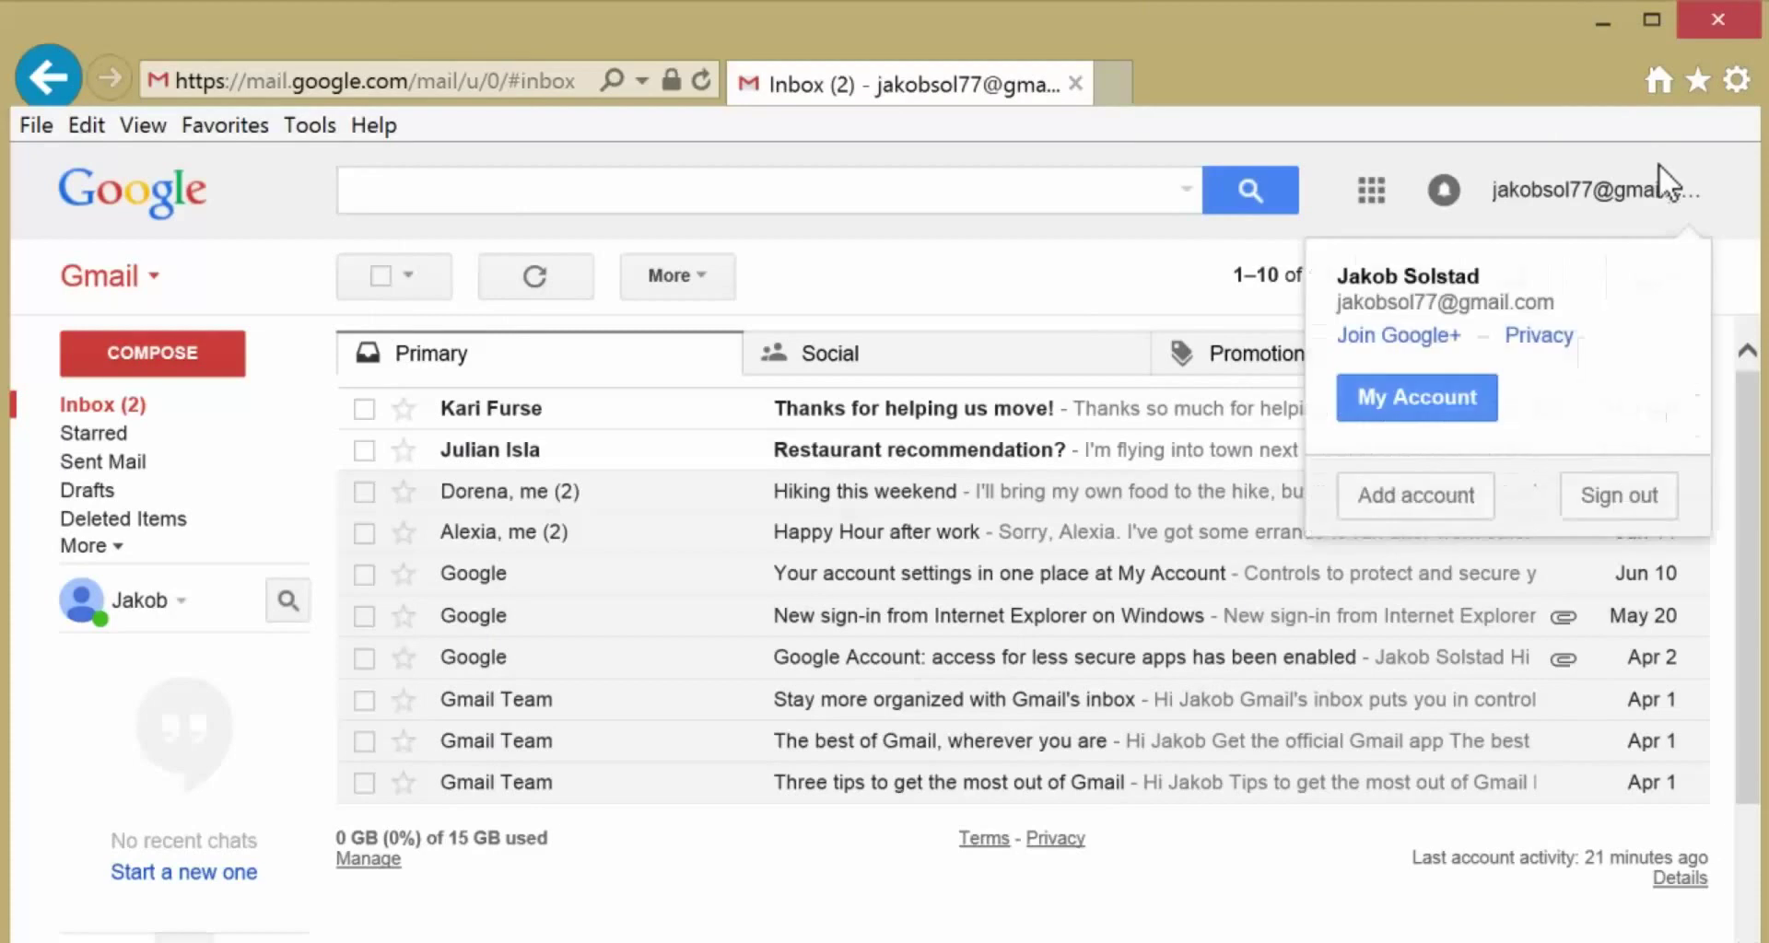
left_click(1418, 392)
scroll(1748, 419, "down", 1)
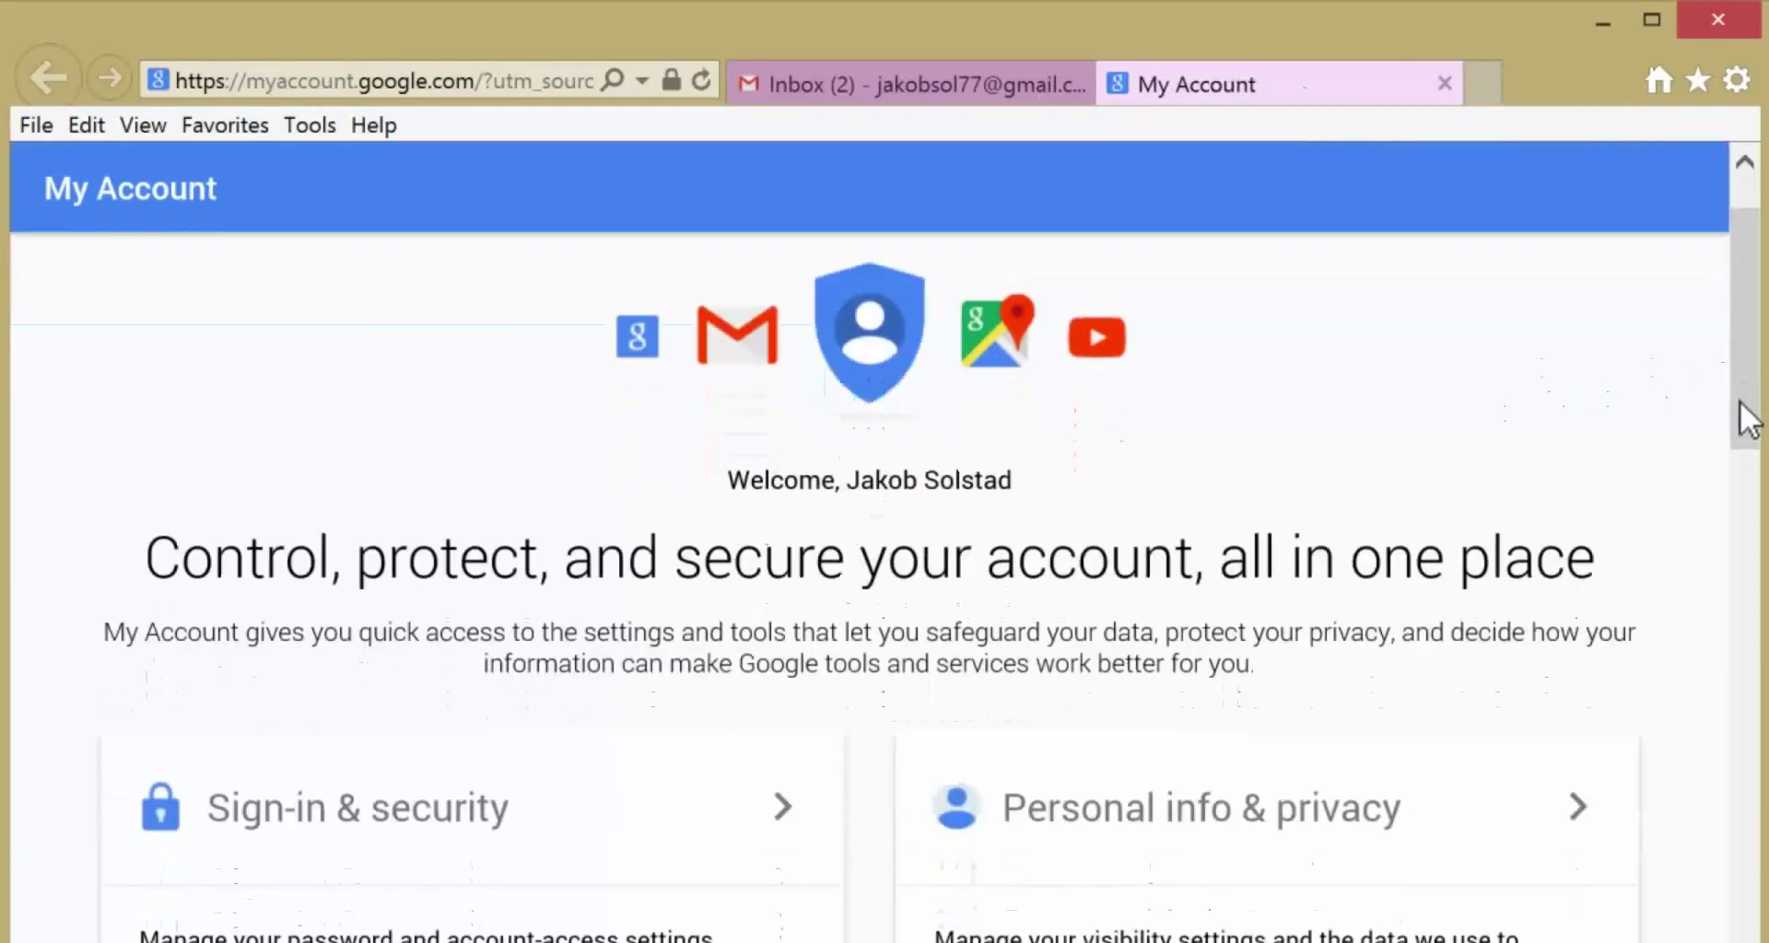
left_click_drag(1748, 419, 1745, 502)
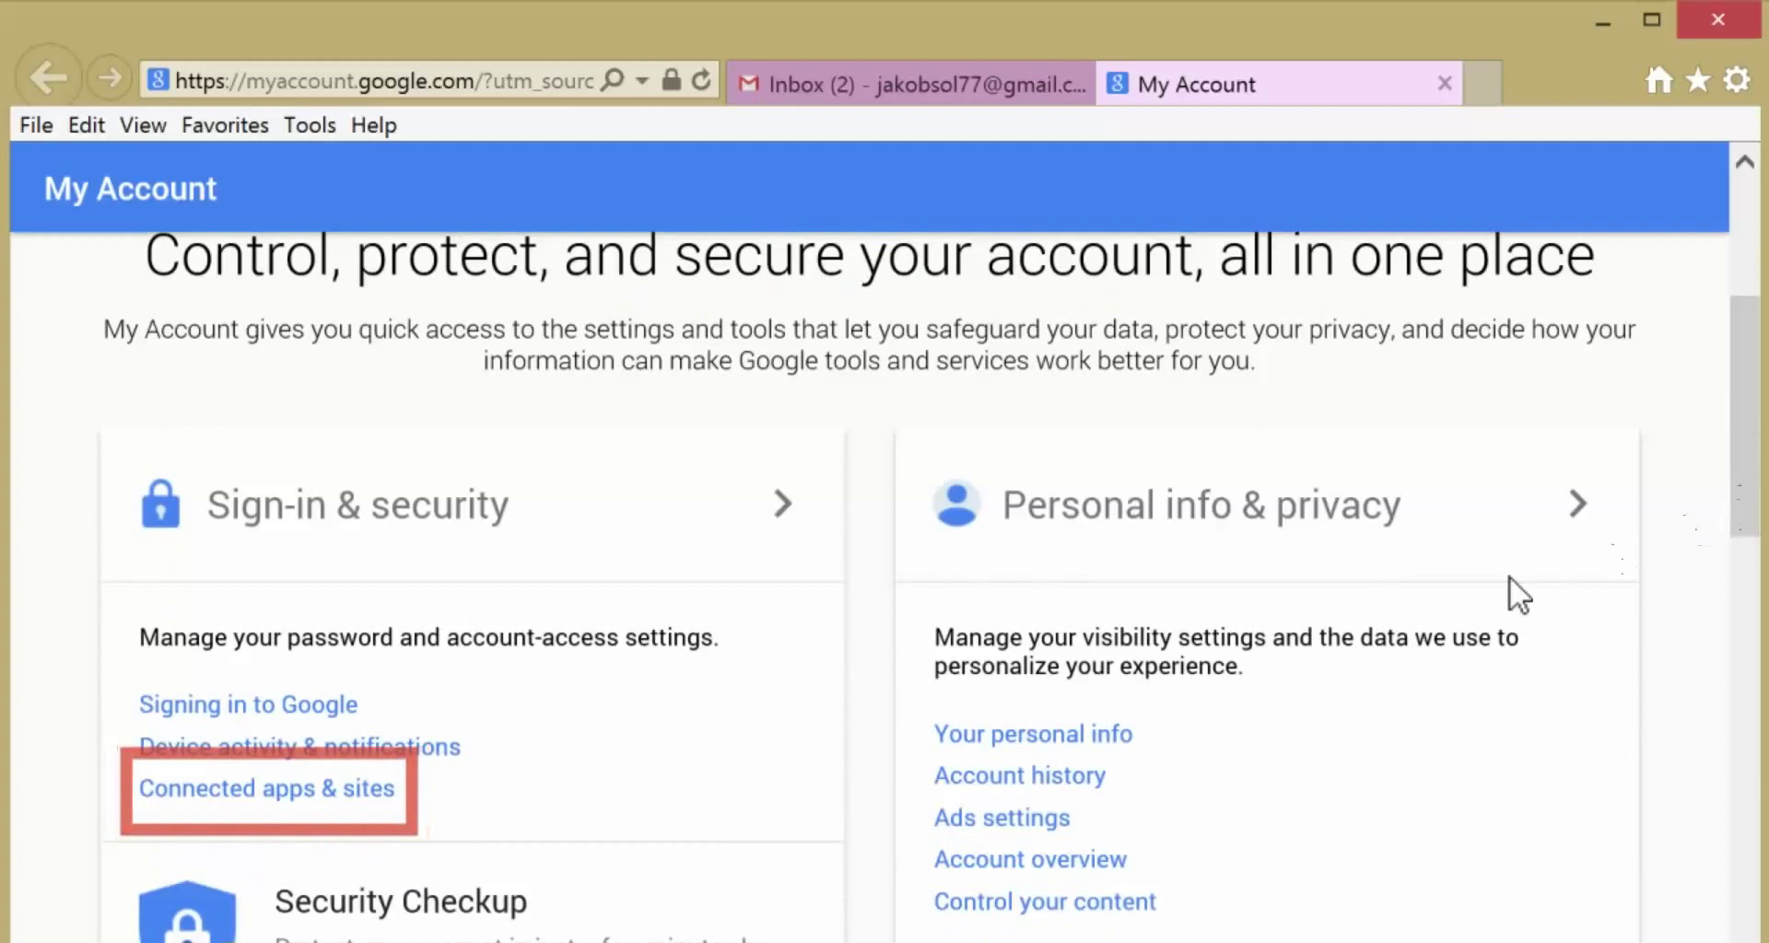
left_click(277, 790)
left_click_drag(1745, 679, 1750, 819)
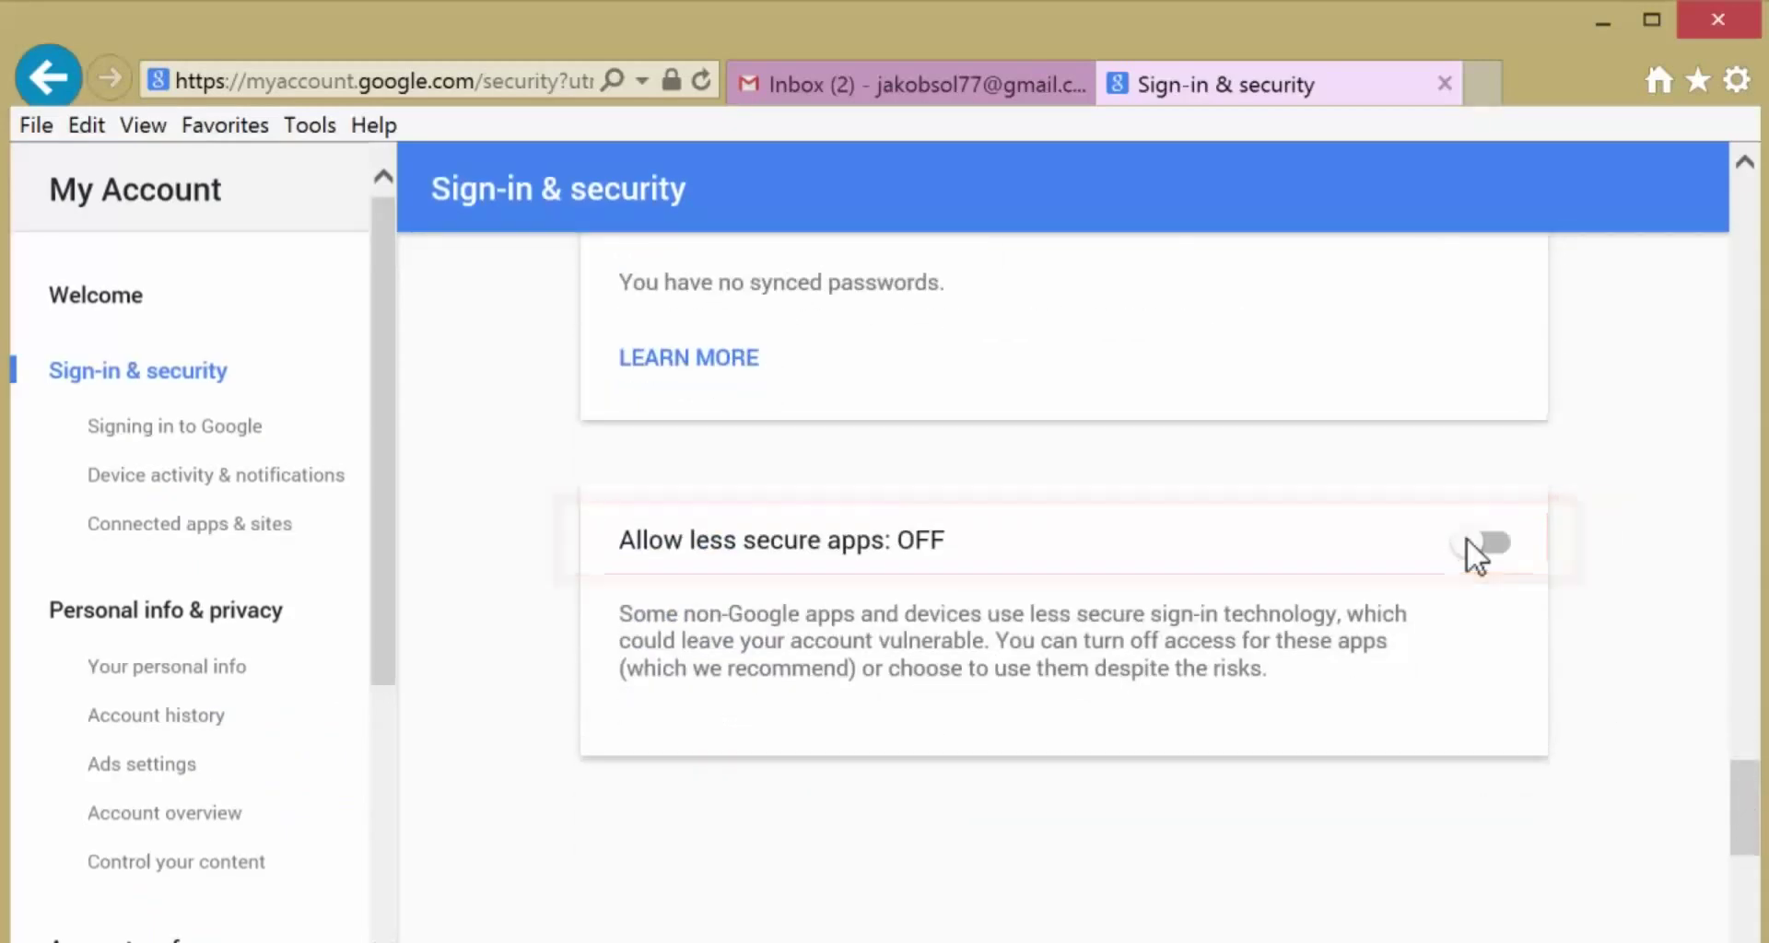
left_click(1469, 541)
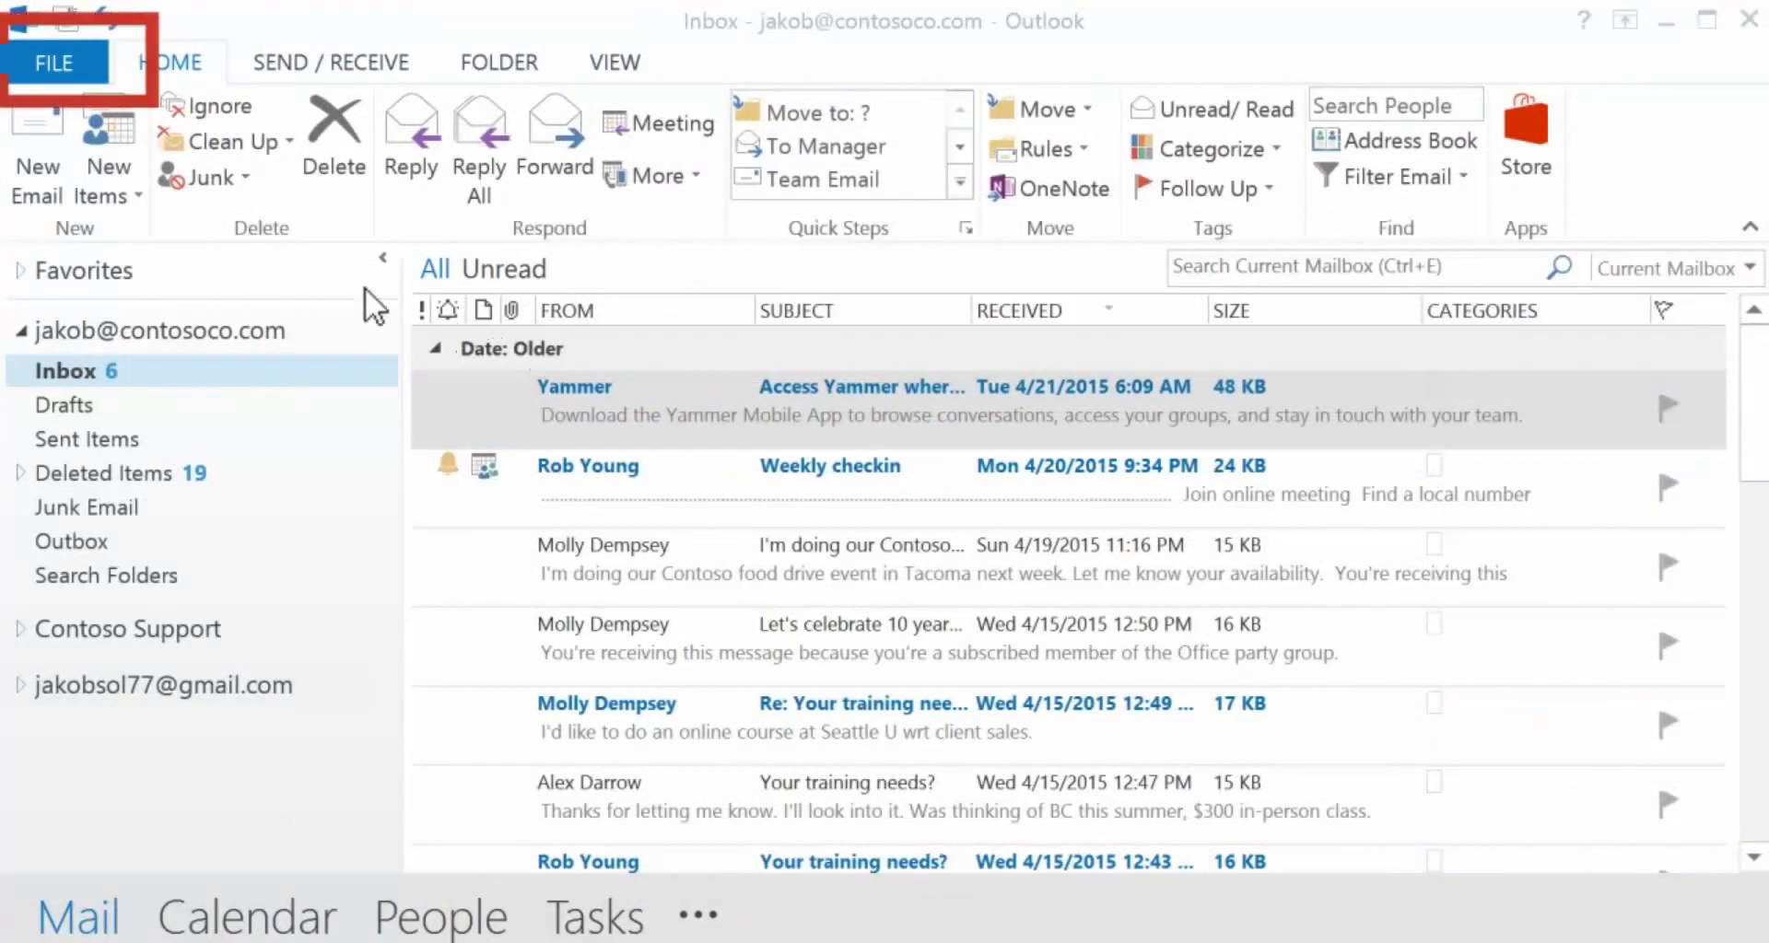
- Start a new Outlook account and enter the holder's name, Gmail address and password twice
left_click(57, 62)
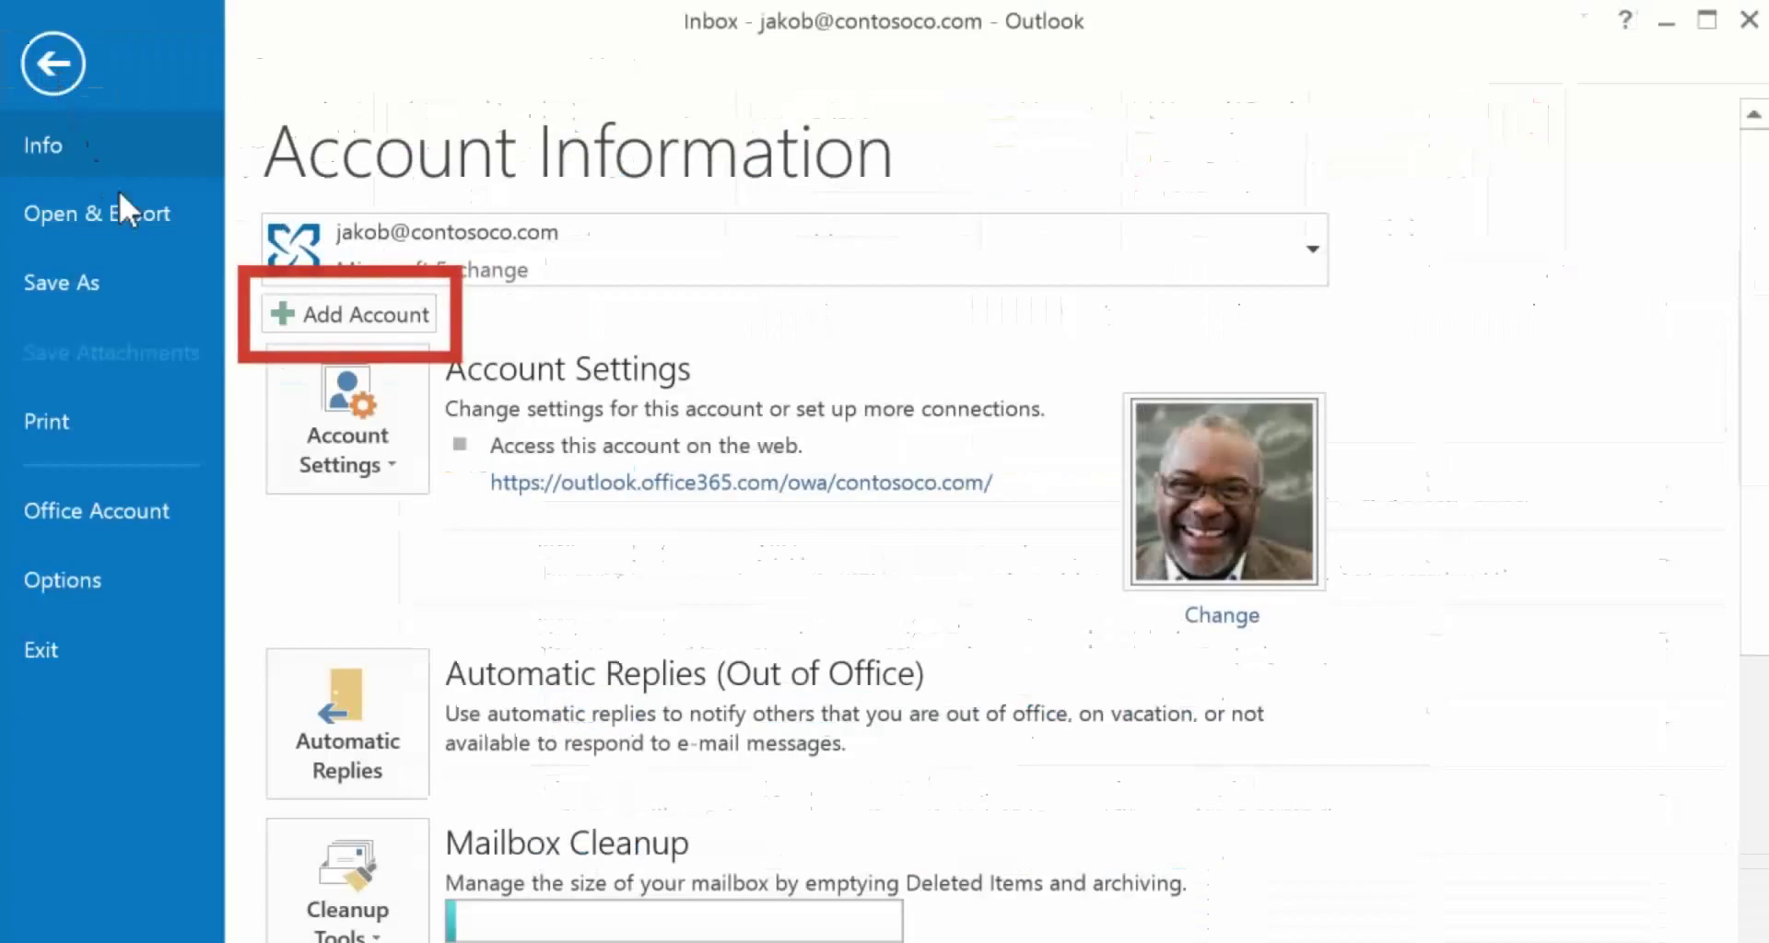
left_click(282, 315)
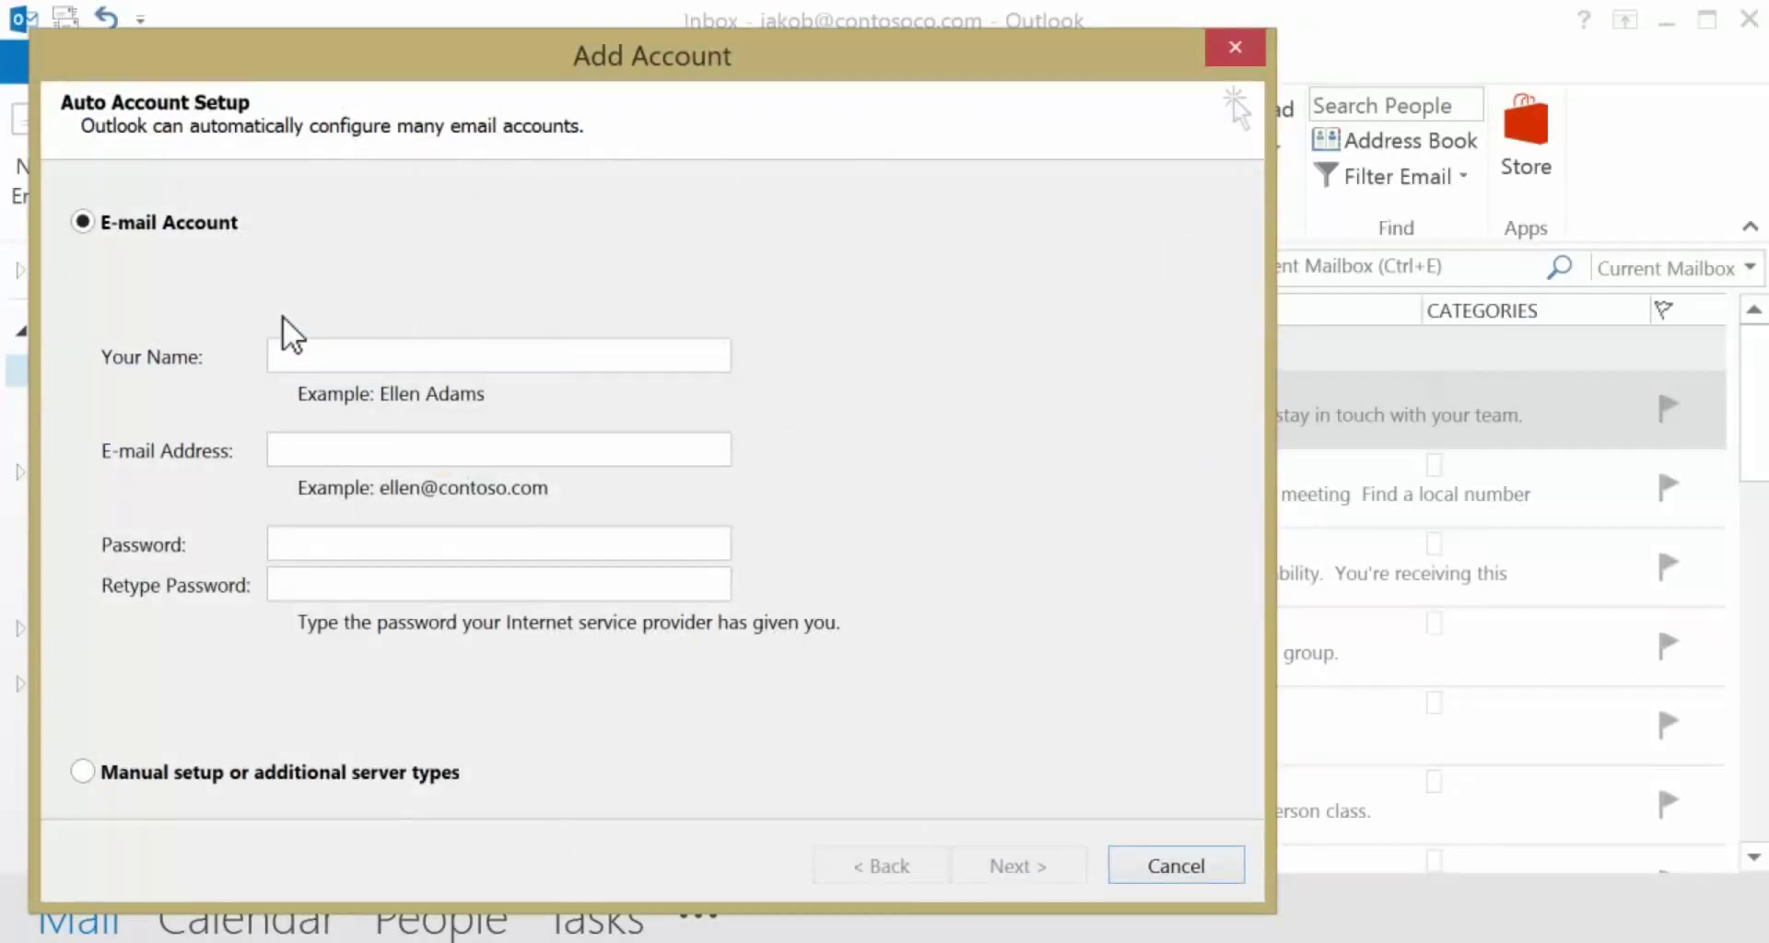
left_click(285, 346)
key("Tab")
key("Tab")
type("********")
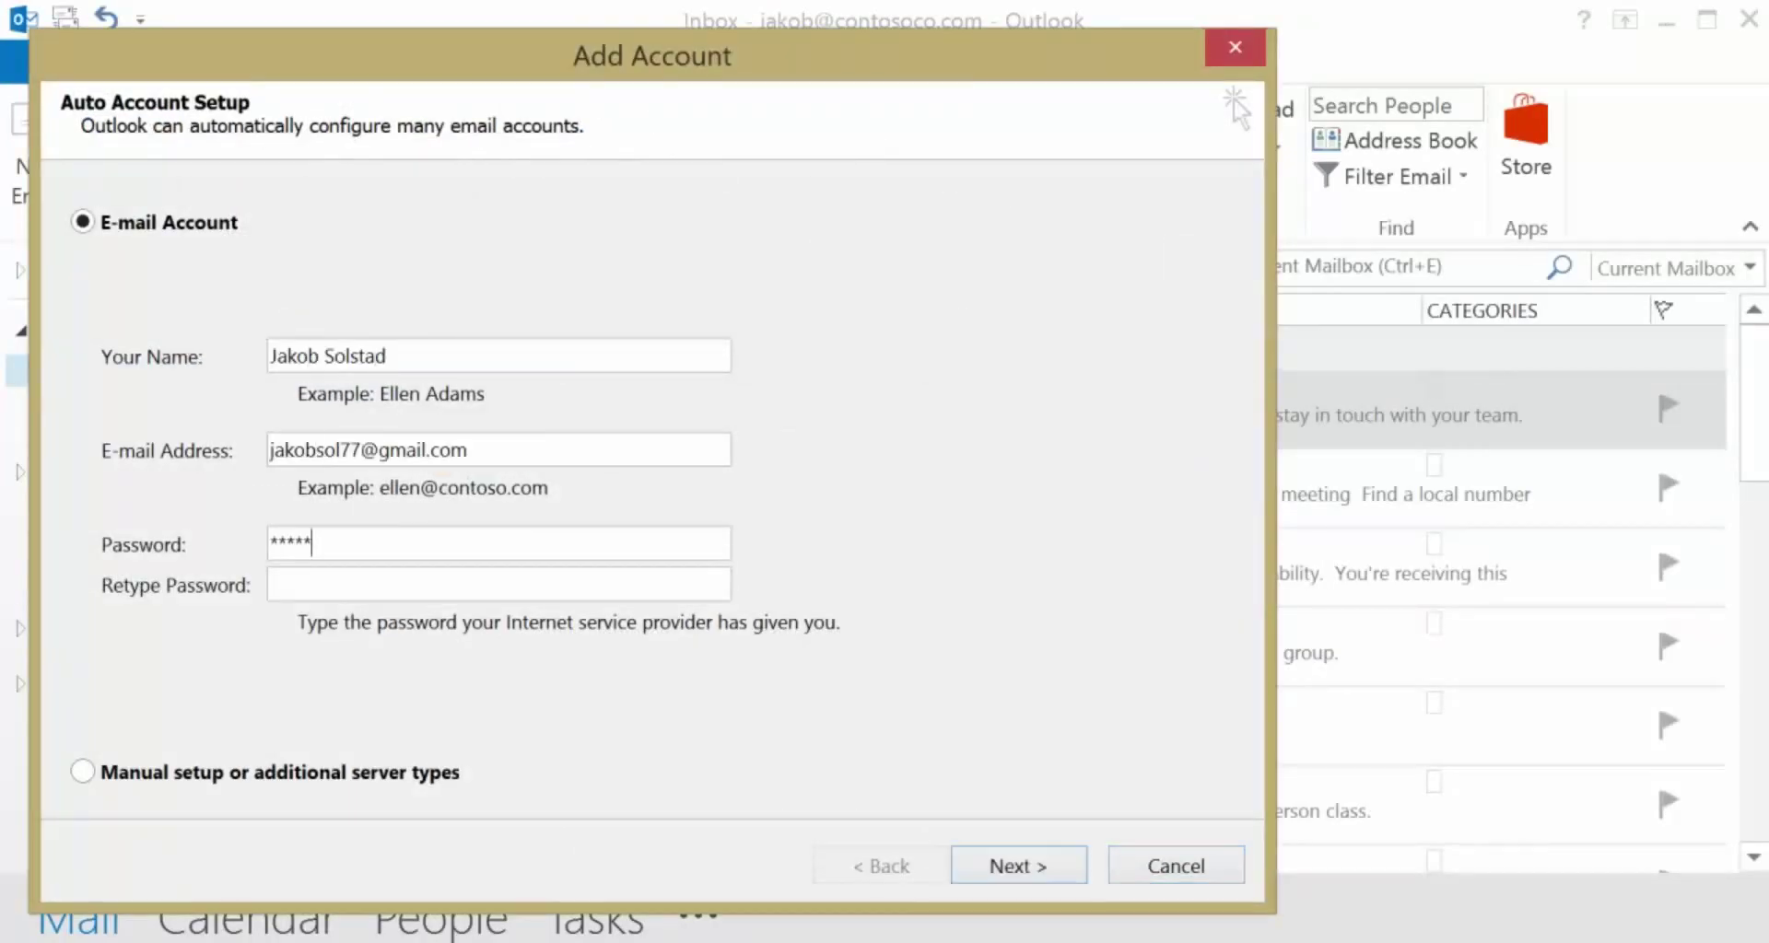
key("Tab")
type("********")
- Run the automatic setup and finish adding the Gmail IMAP account
key("Return")
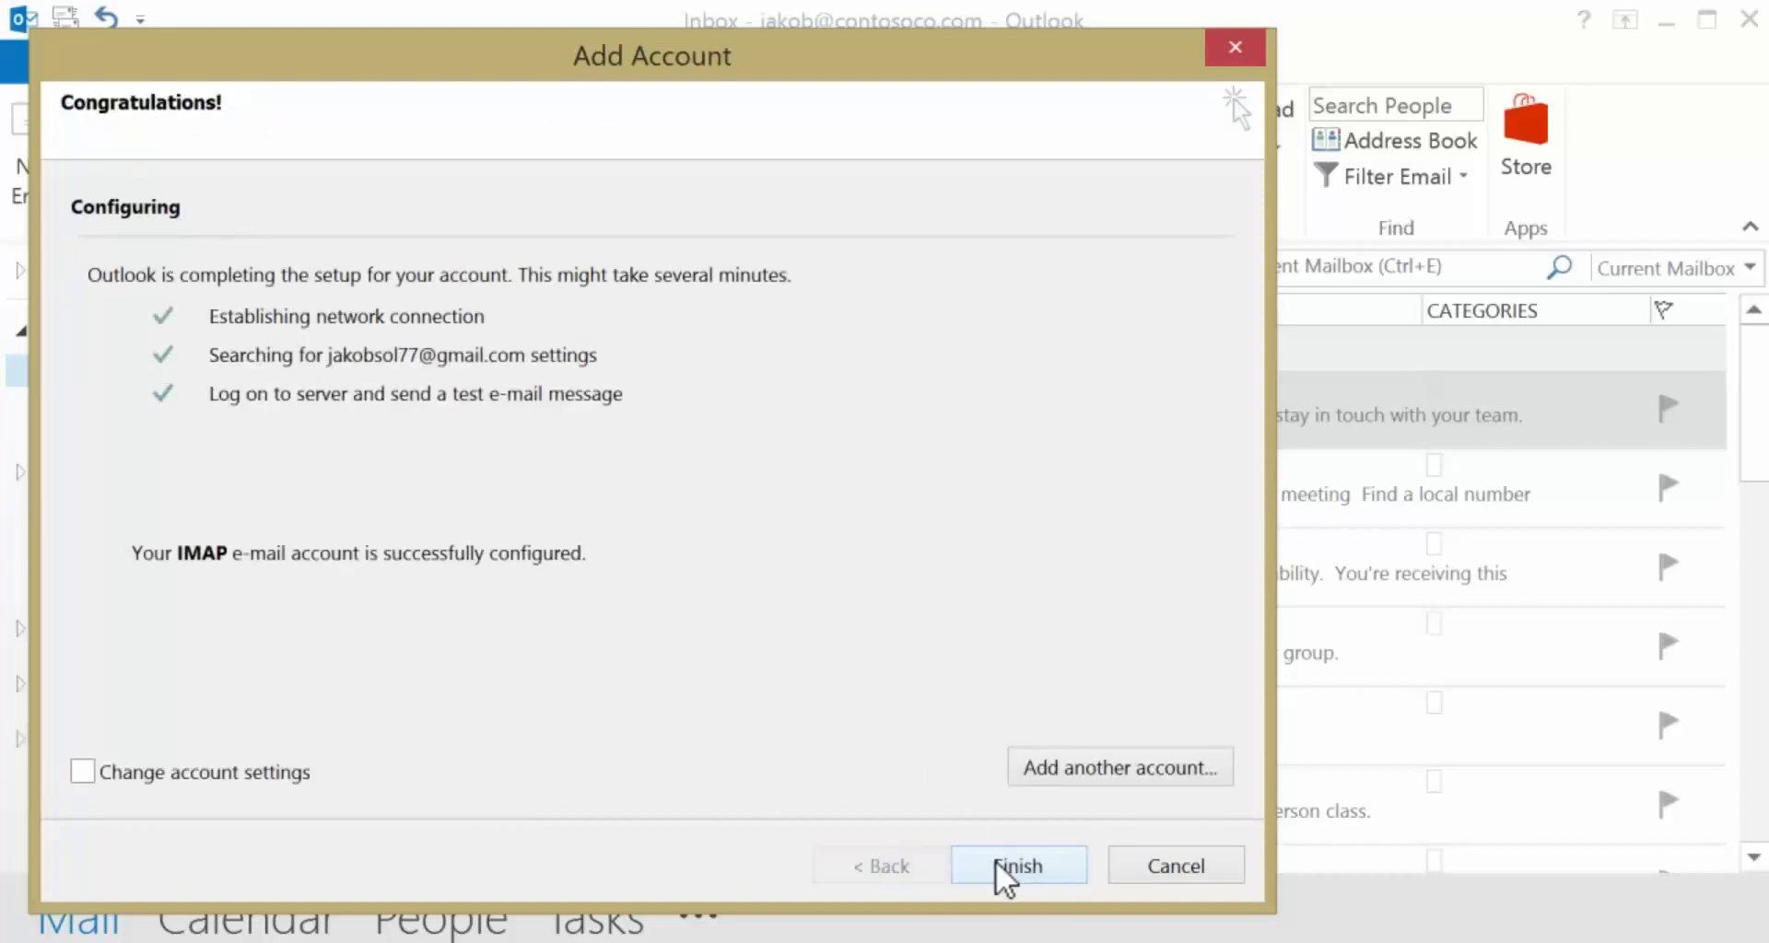
left_click(995, 863)
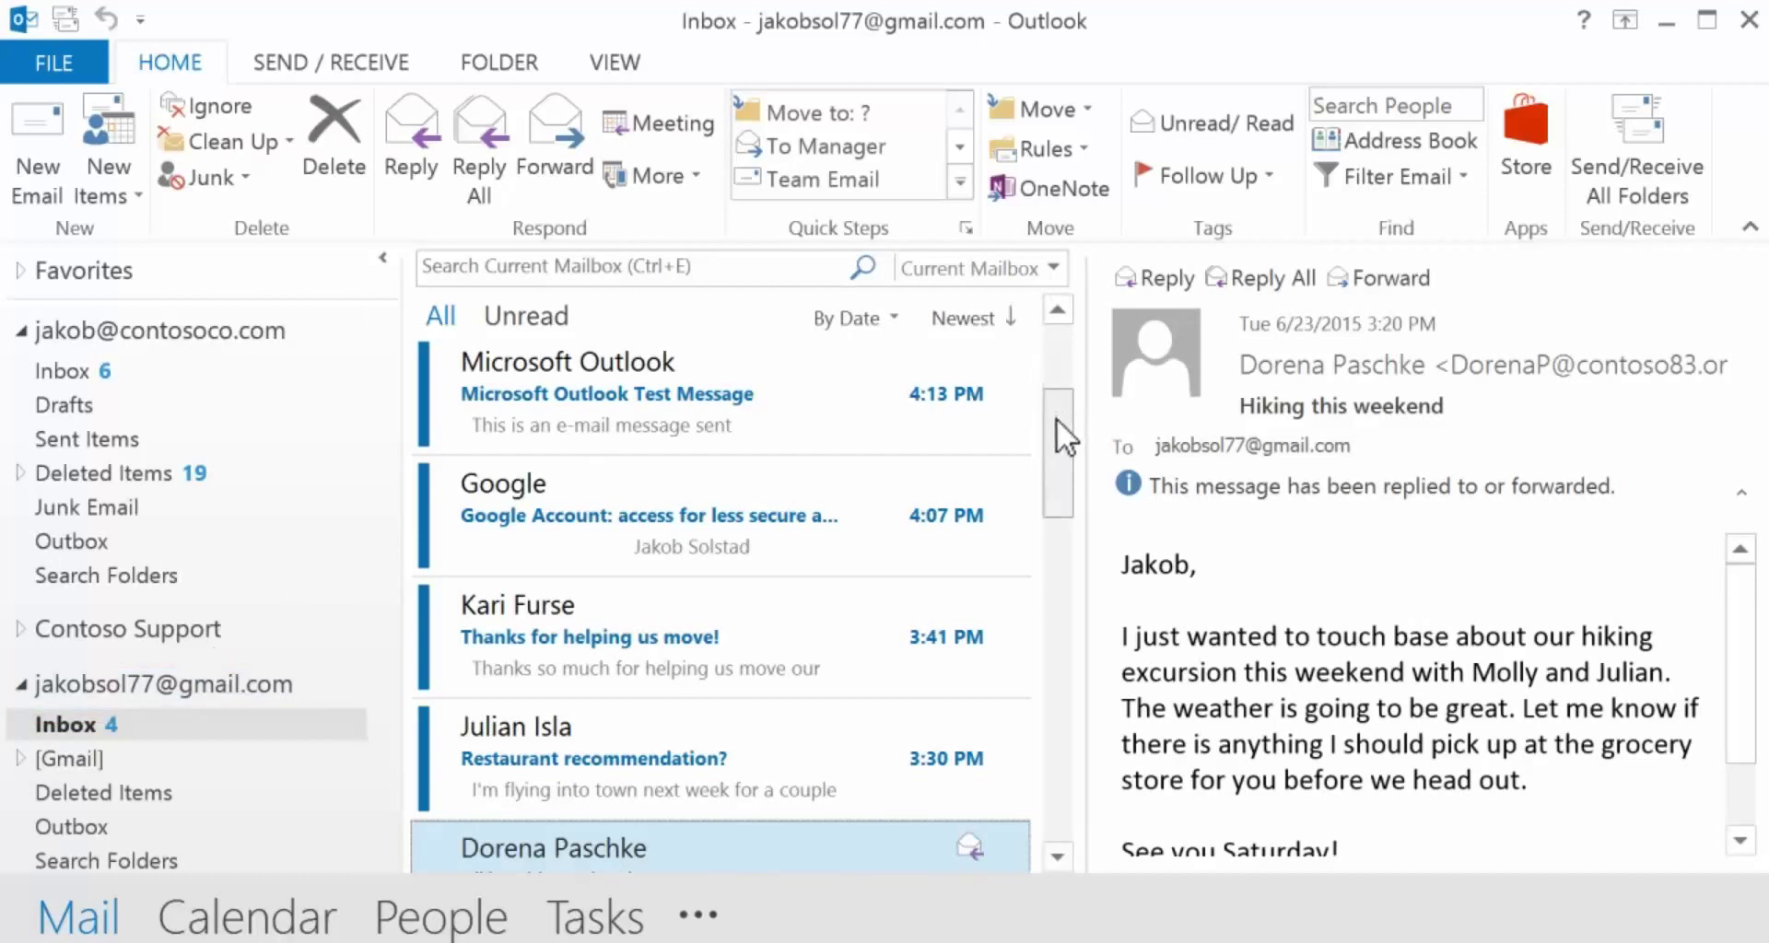
left_click_drag(1058, 477, 1052, 472)
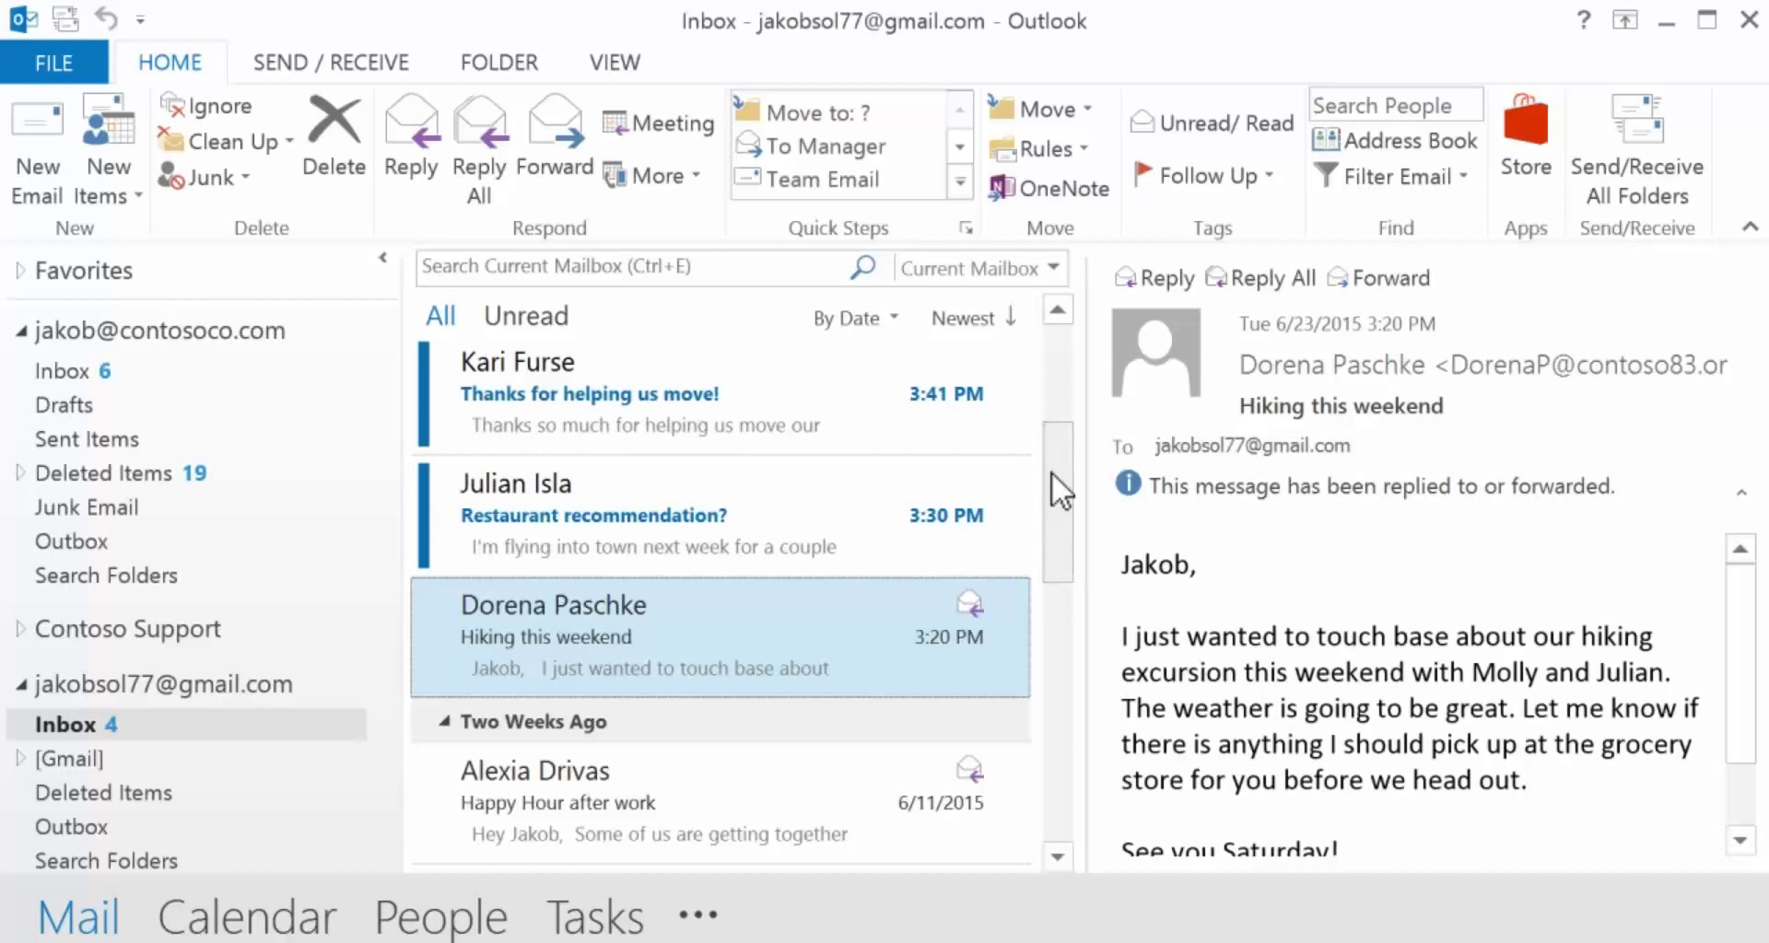
scroll(1052, 471, "up", 1)
- Export the entire Gmail account folder to gmail.pst as an Outlook Data File with no password
left_click(55, 63)
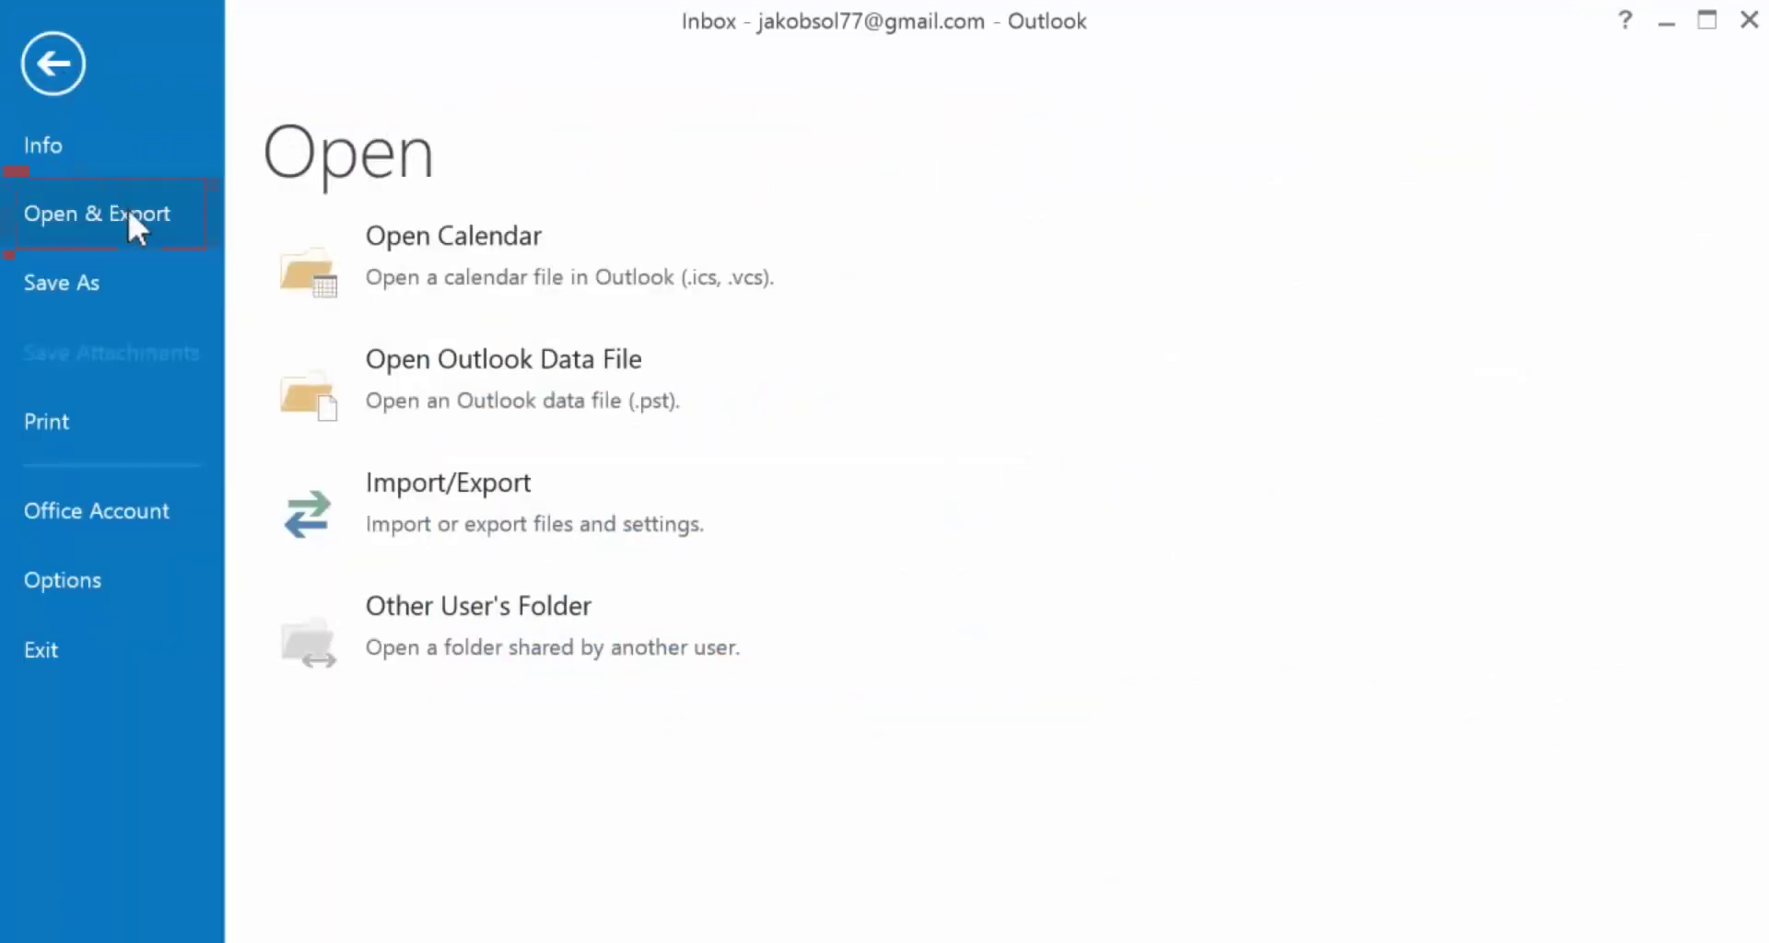
left_click(453, 490)
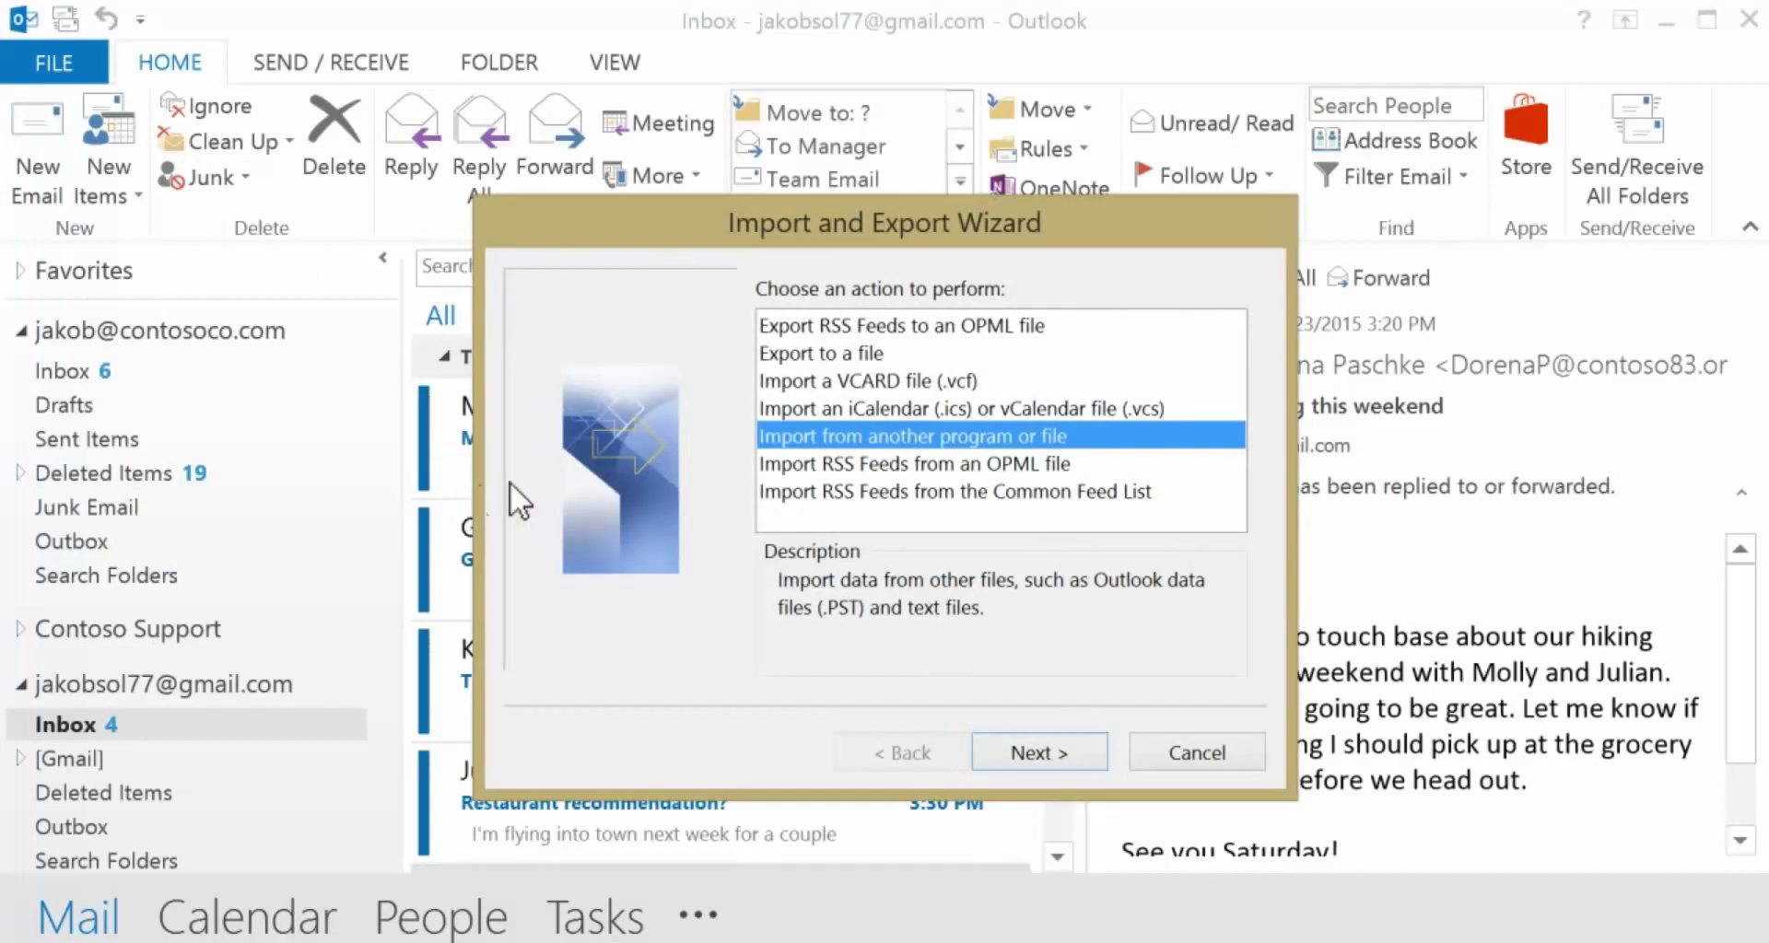
left_click(877, 353)
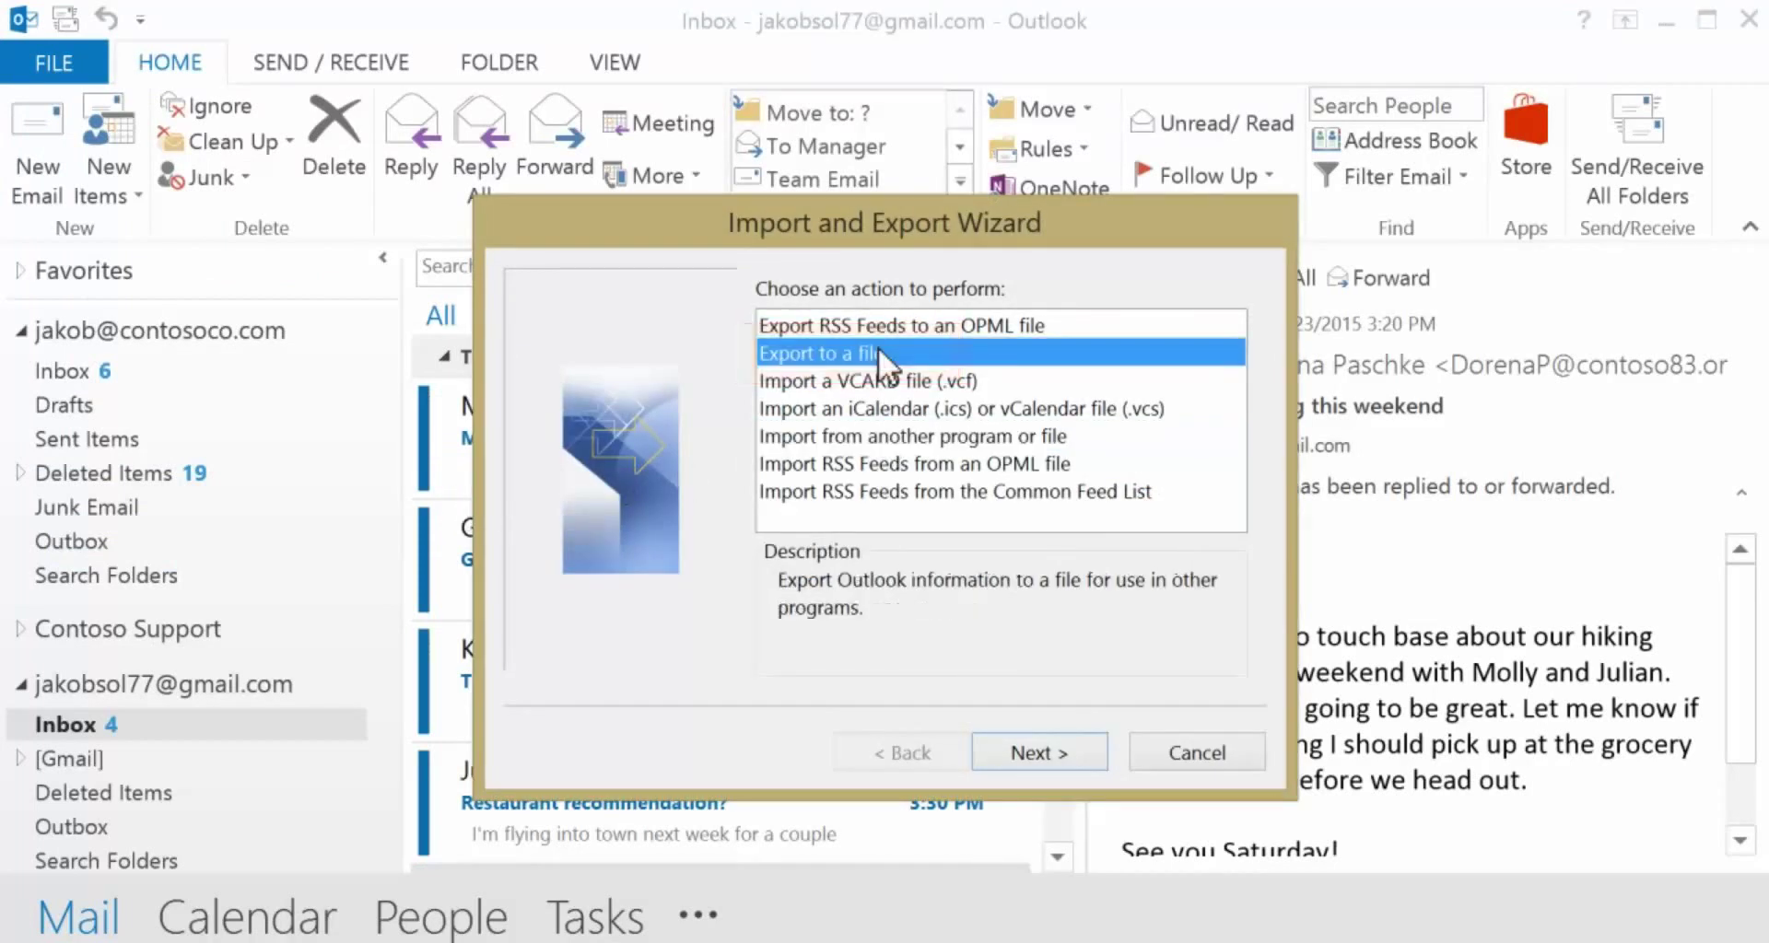
left_click(1030, 750)
left_click(932, 352)
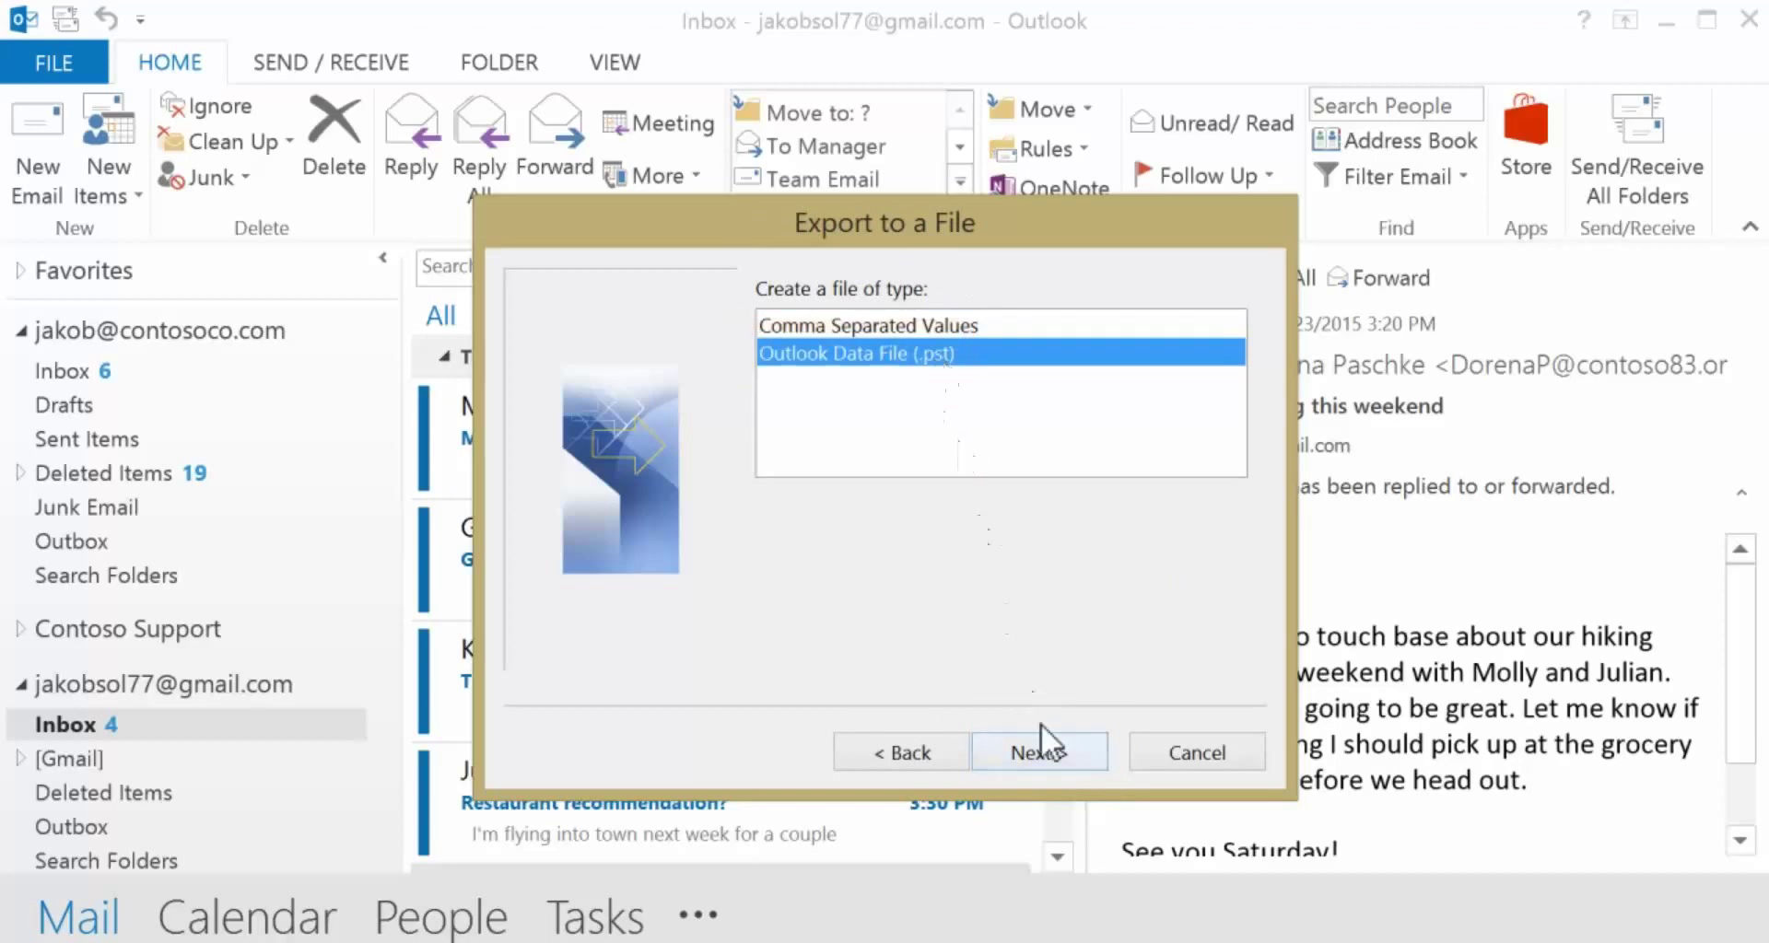
left_click(1048, 748)
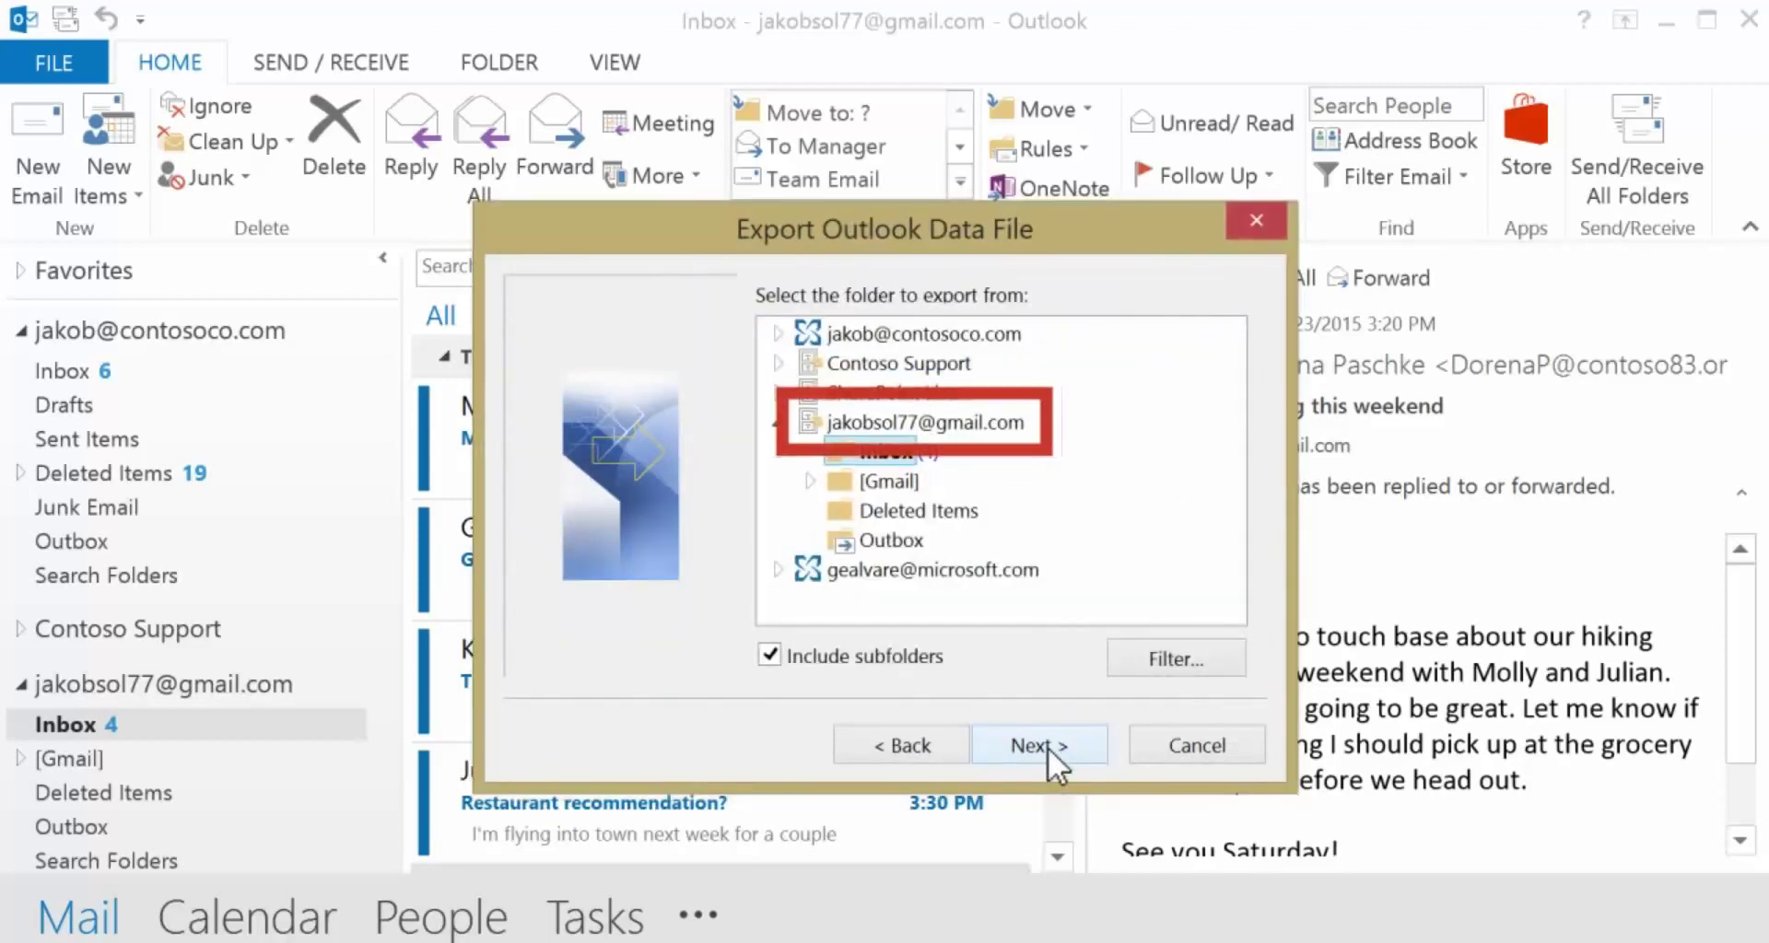
left_click(953, 421)
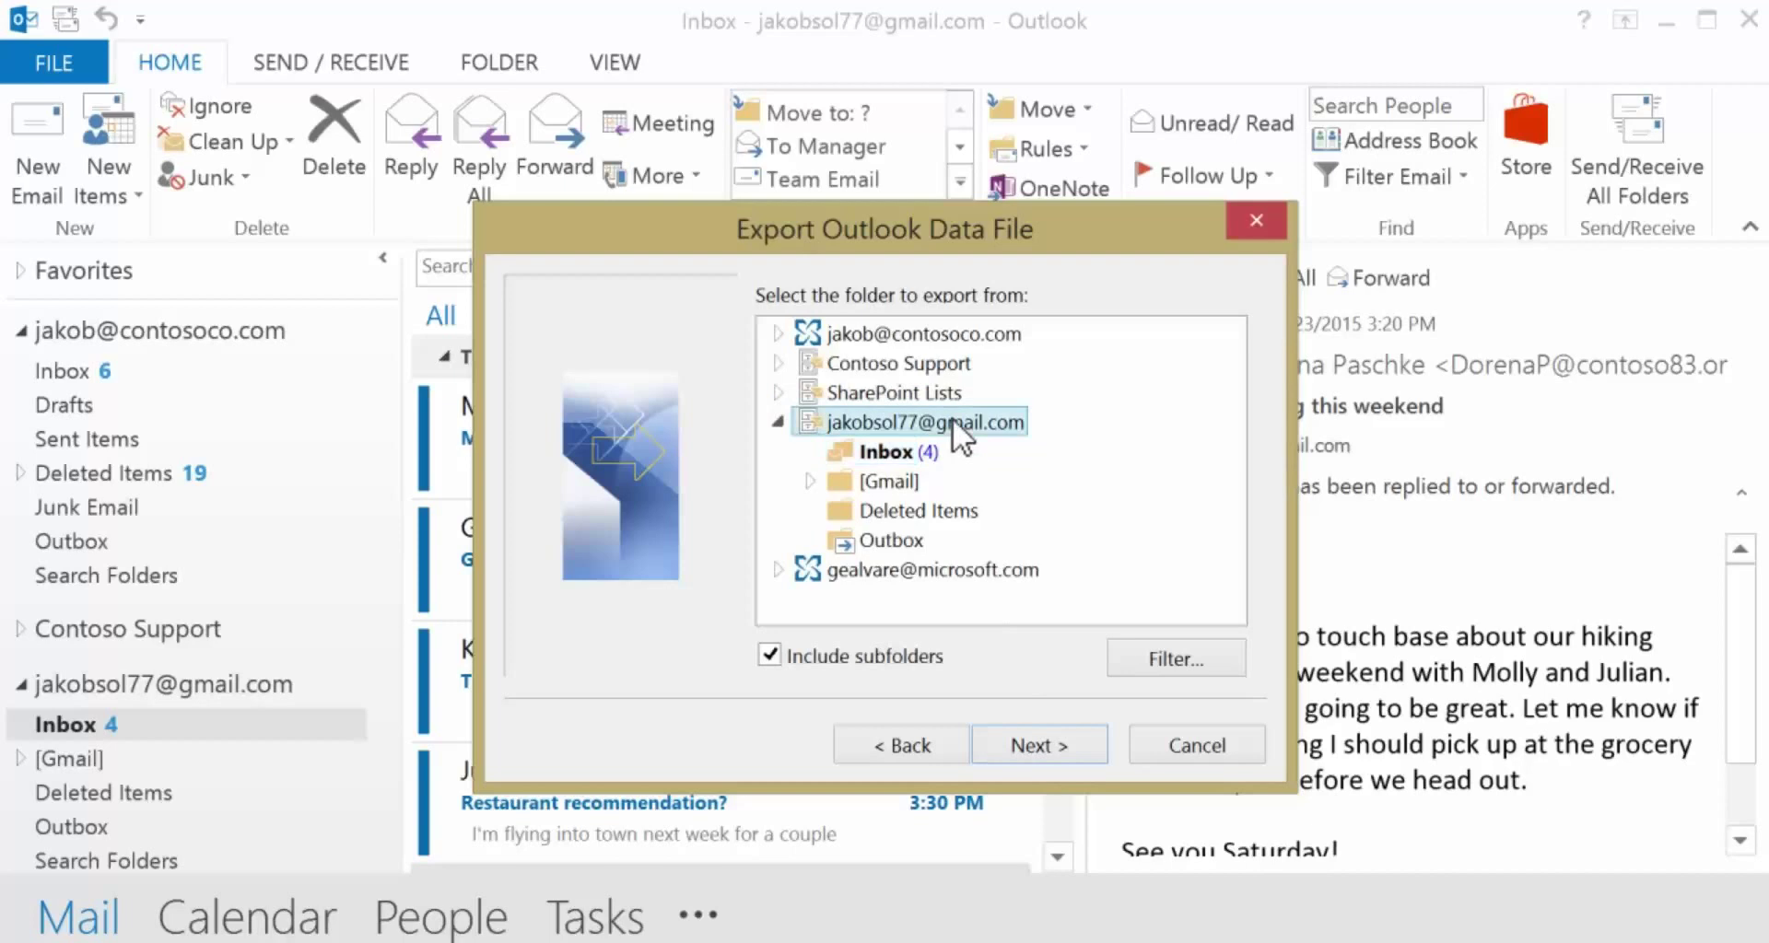
left_click(1019, 746)
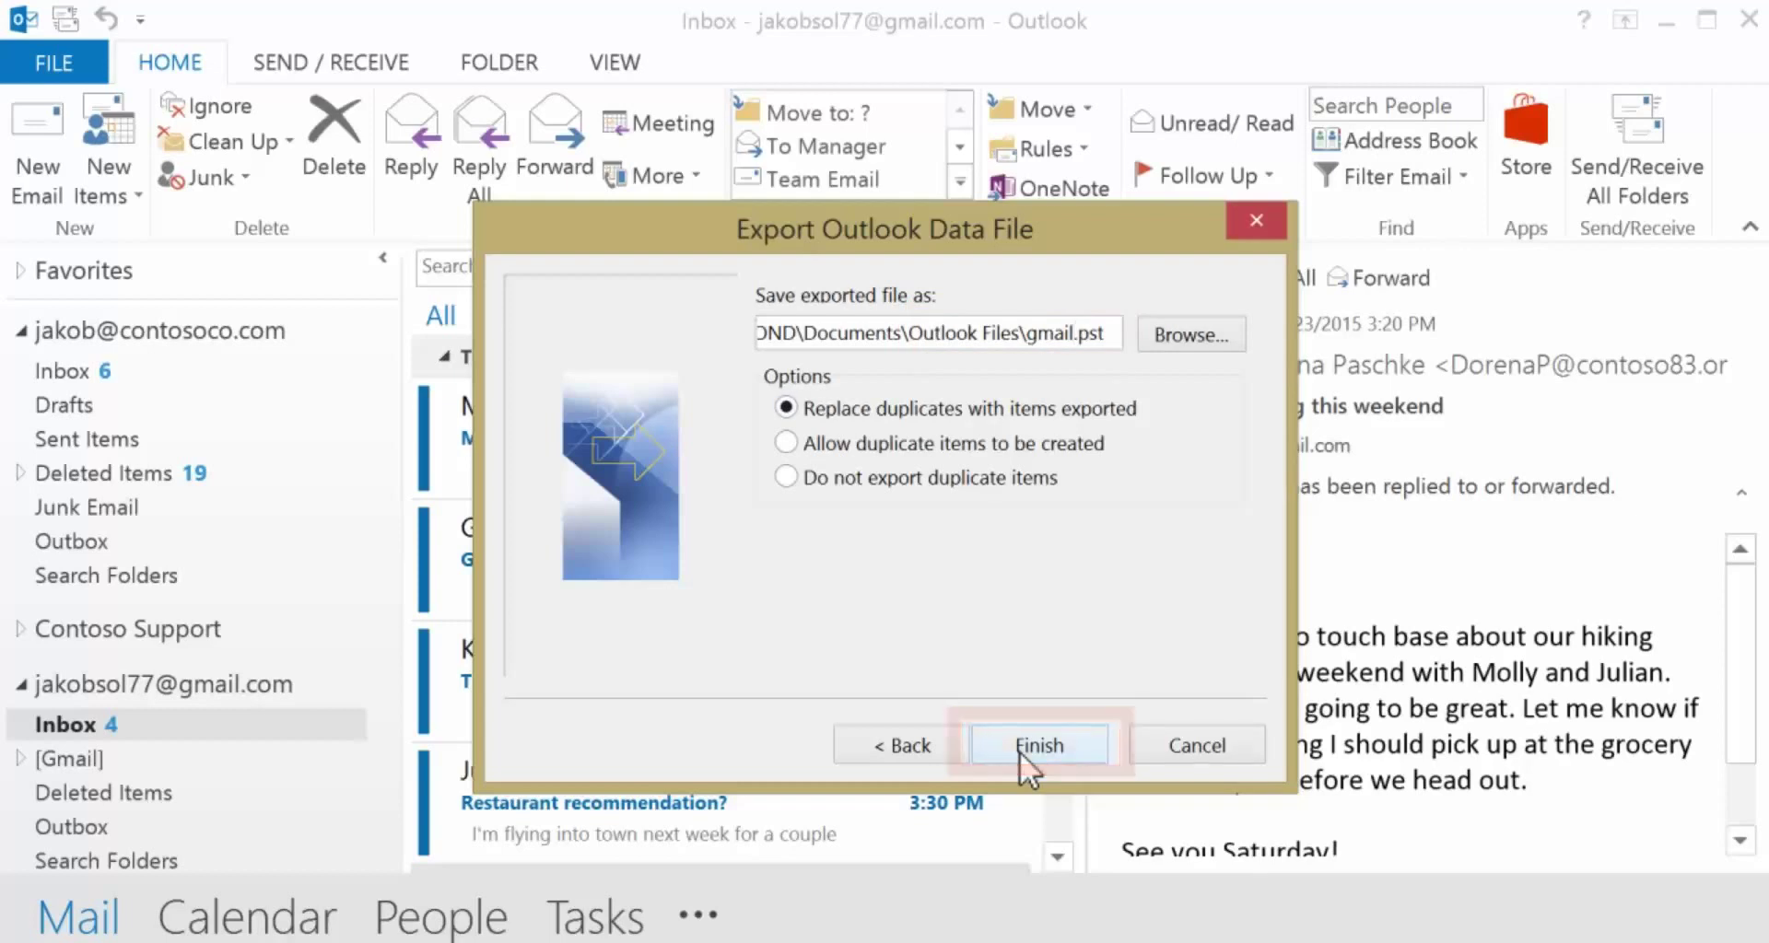
left_click(1019, 750)
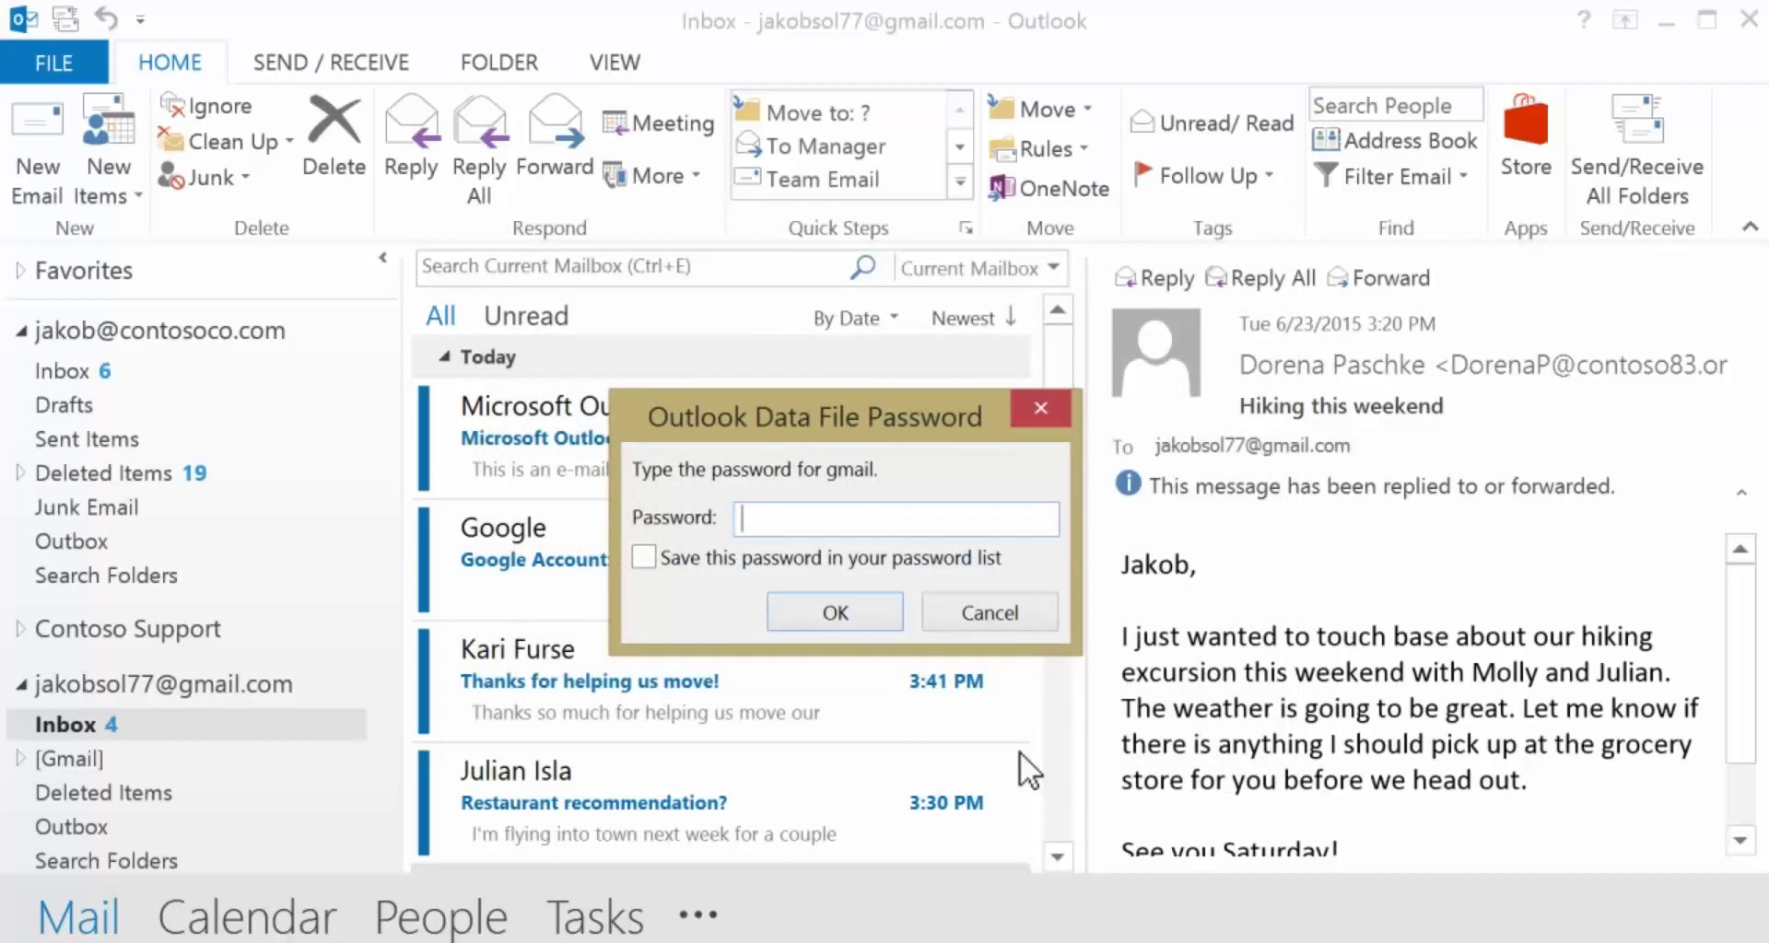
left_click(859, 617)
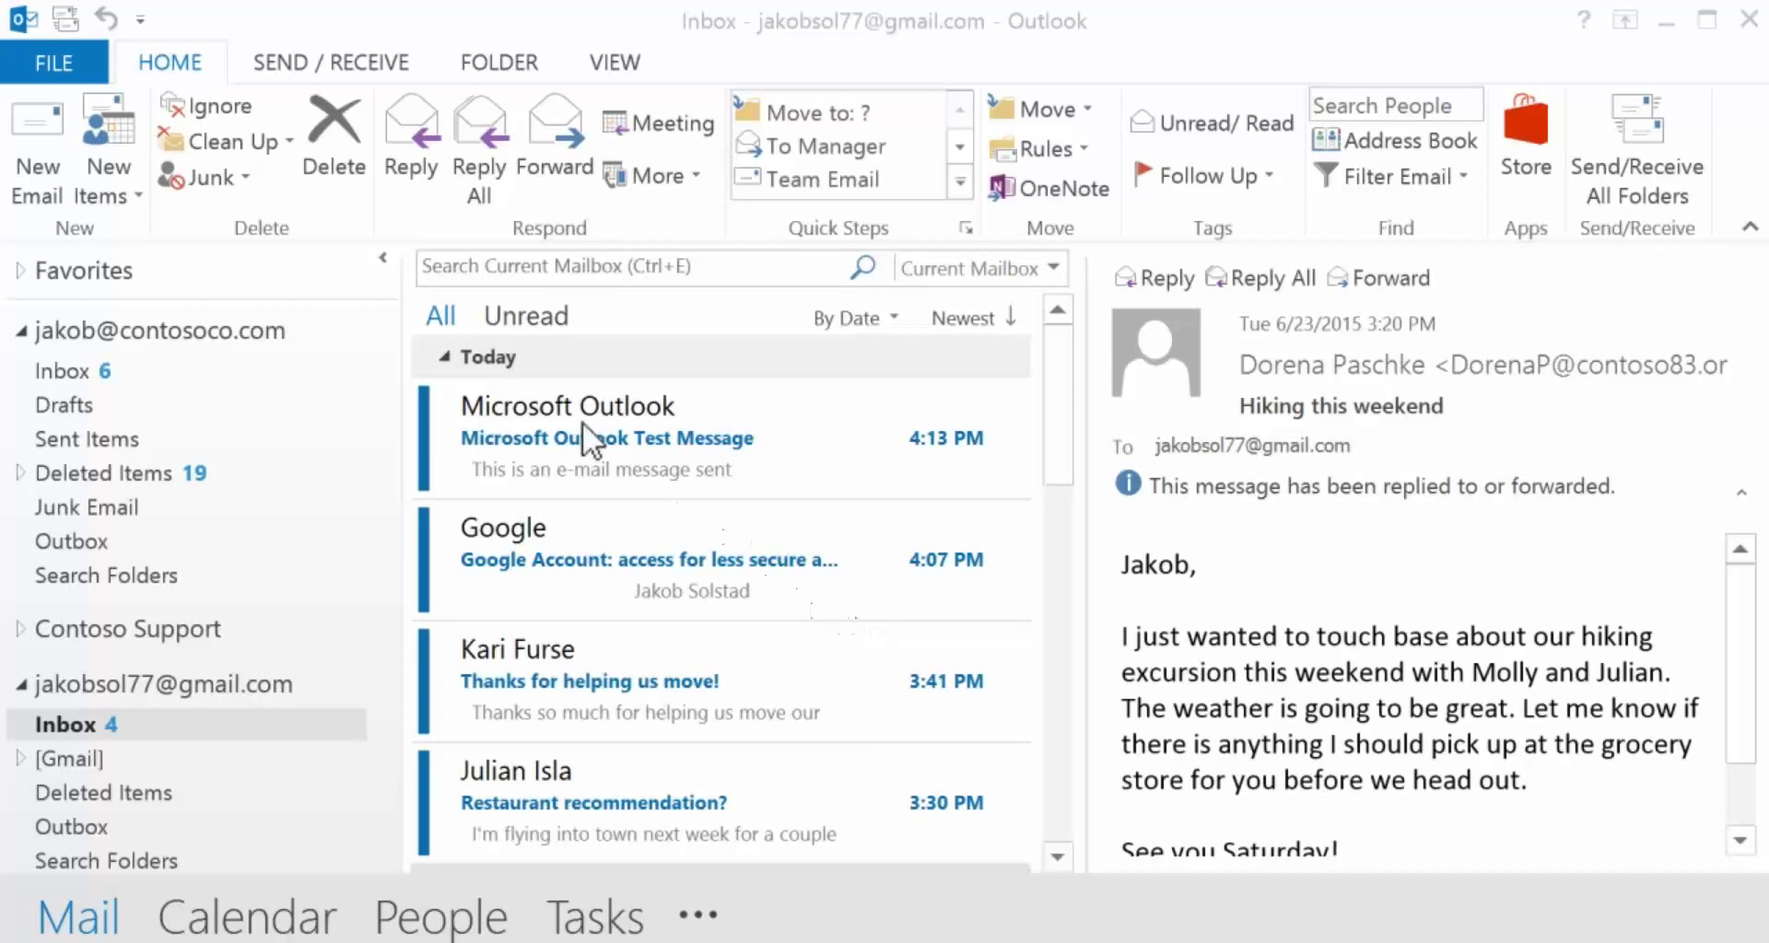
- Start importing gmail.pst as an Outlook Data File and confirm its password
left_click(78, 63)
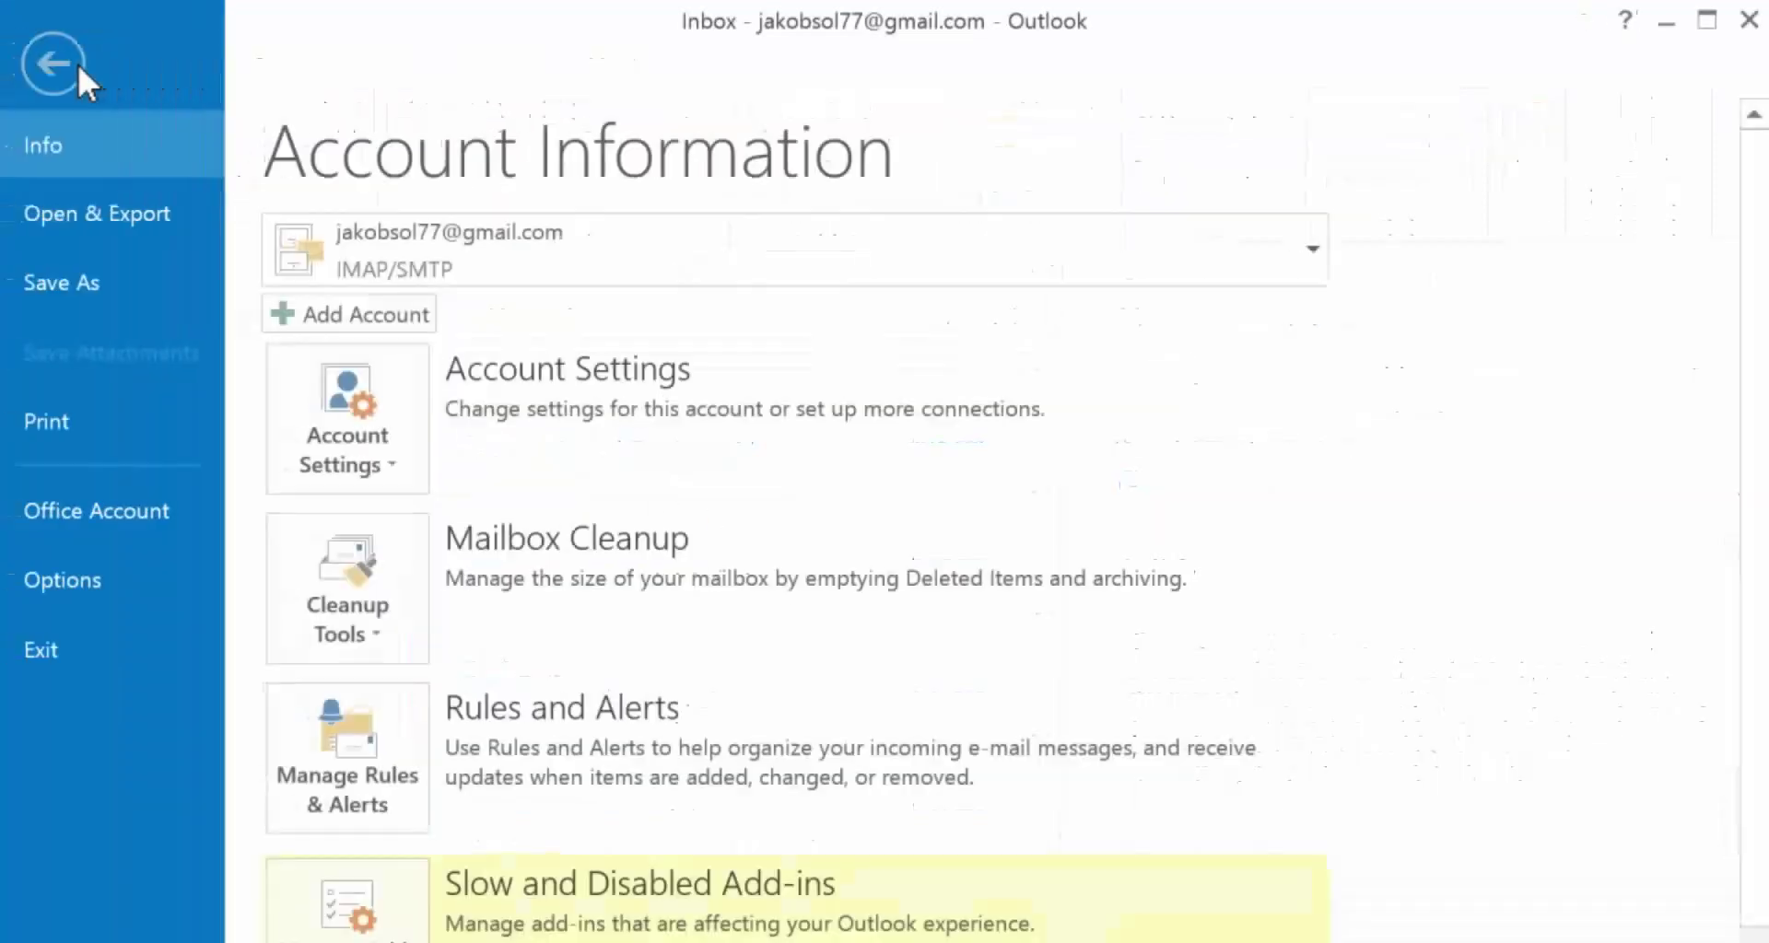
left_click(96, 210)
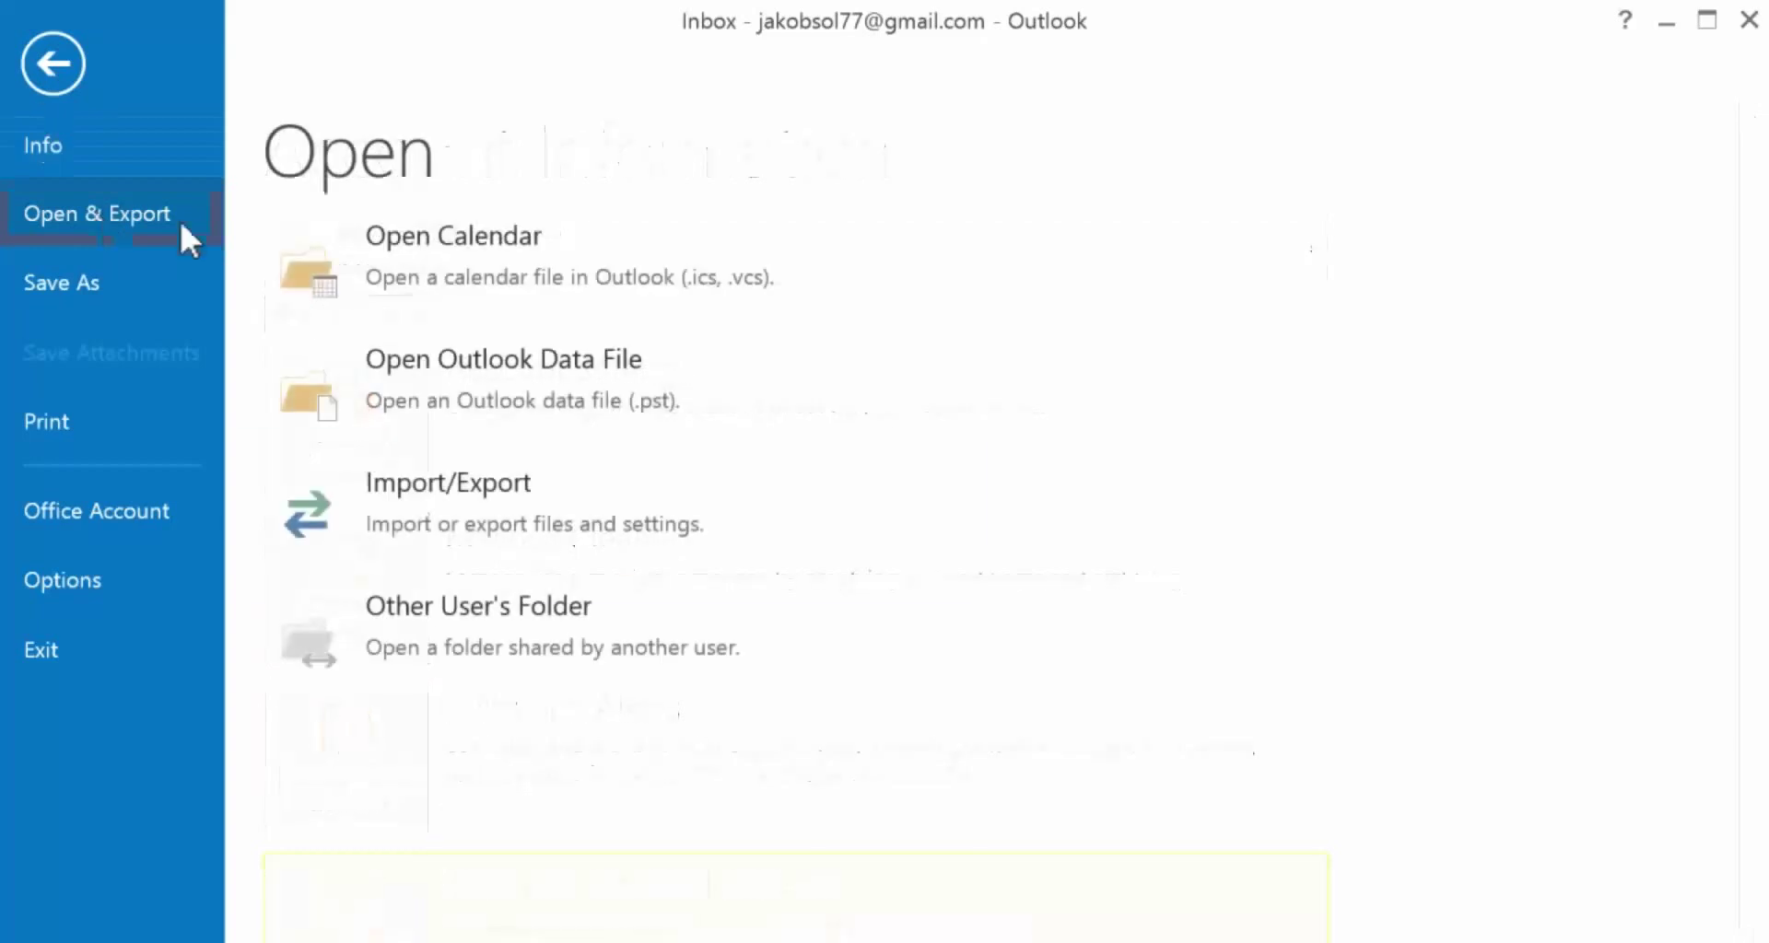
left_click(351, 514)
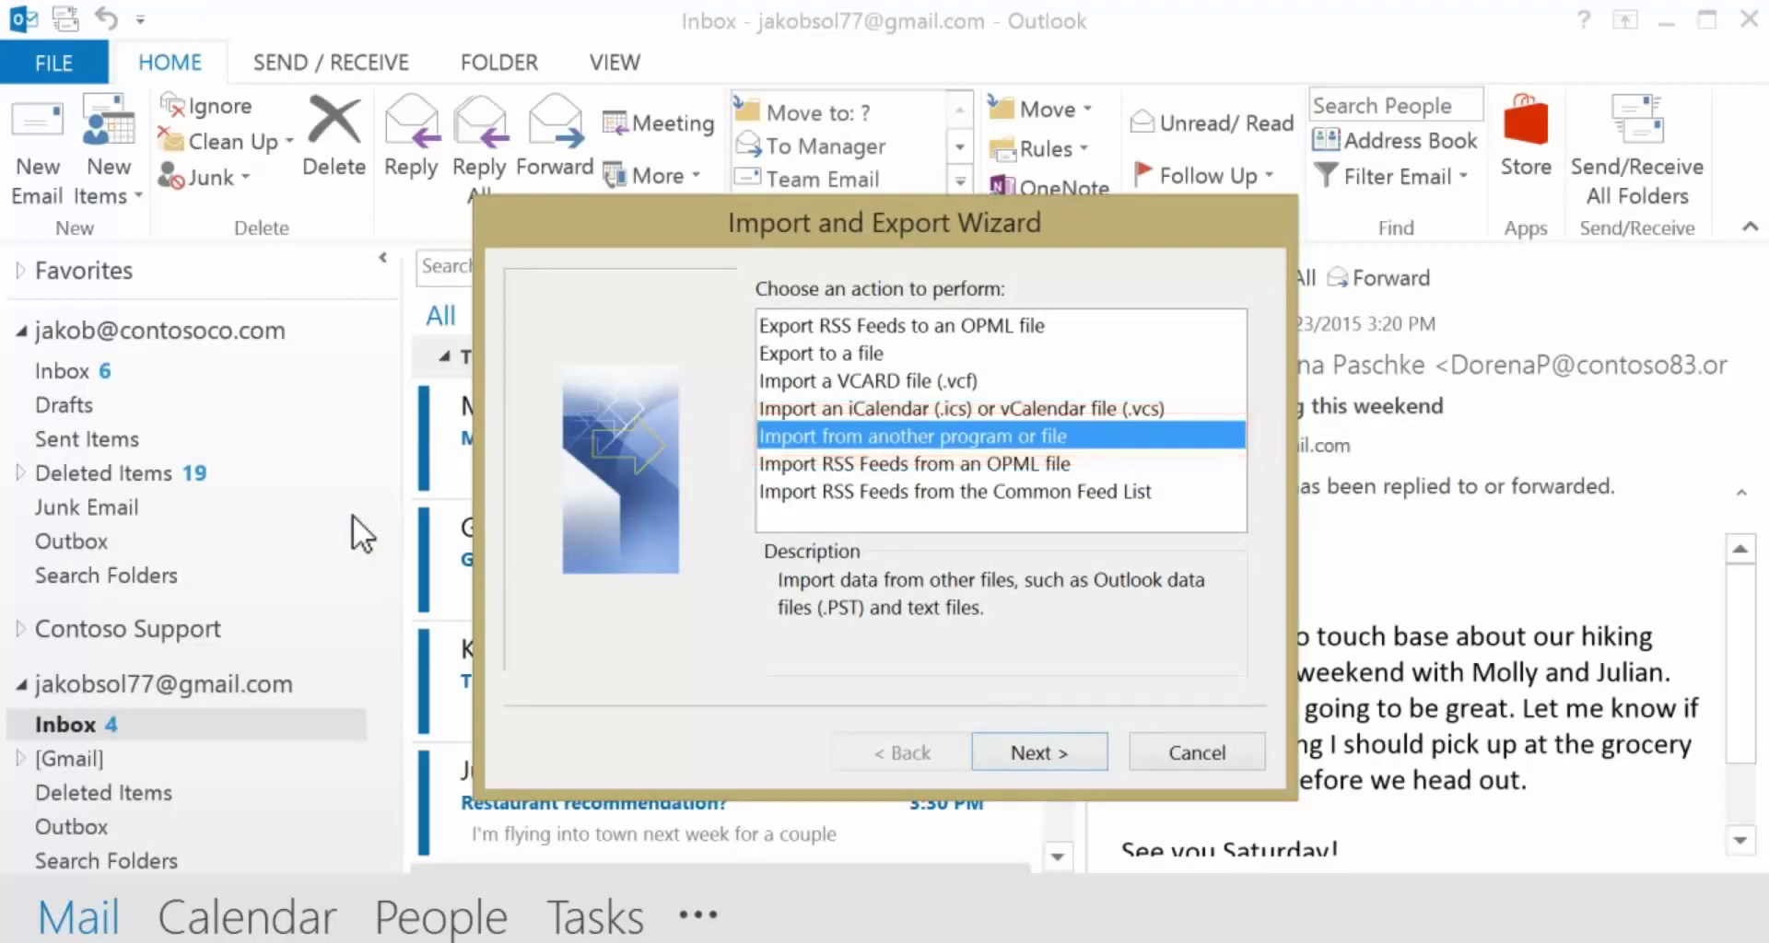
left_click(1000, 756)
left_click(1003, 356)
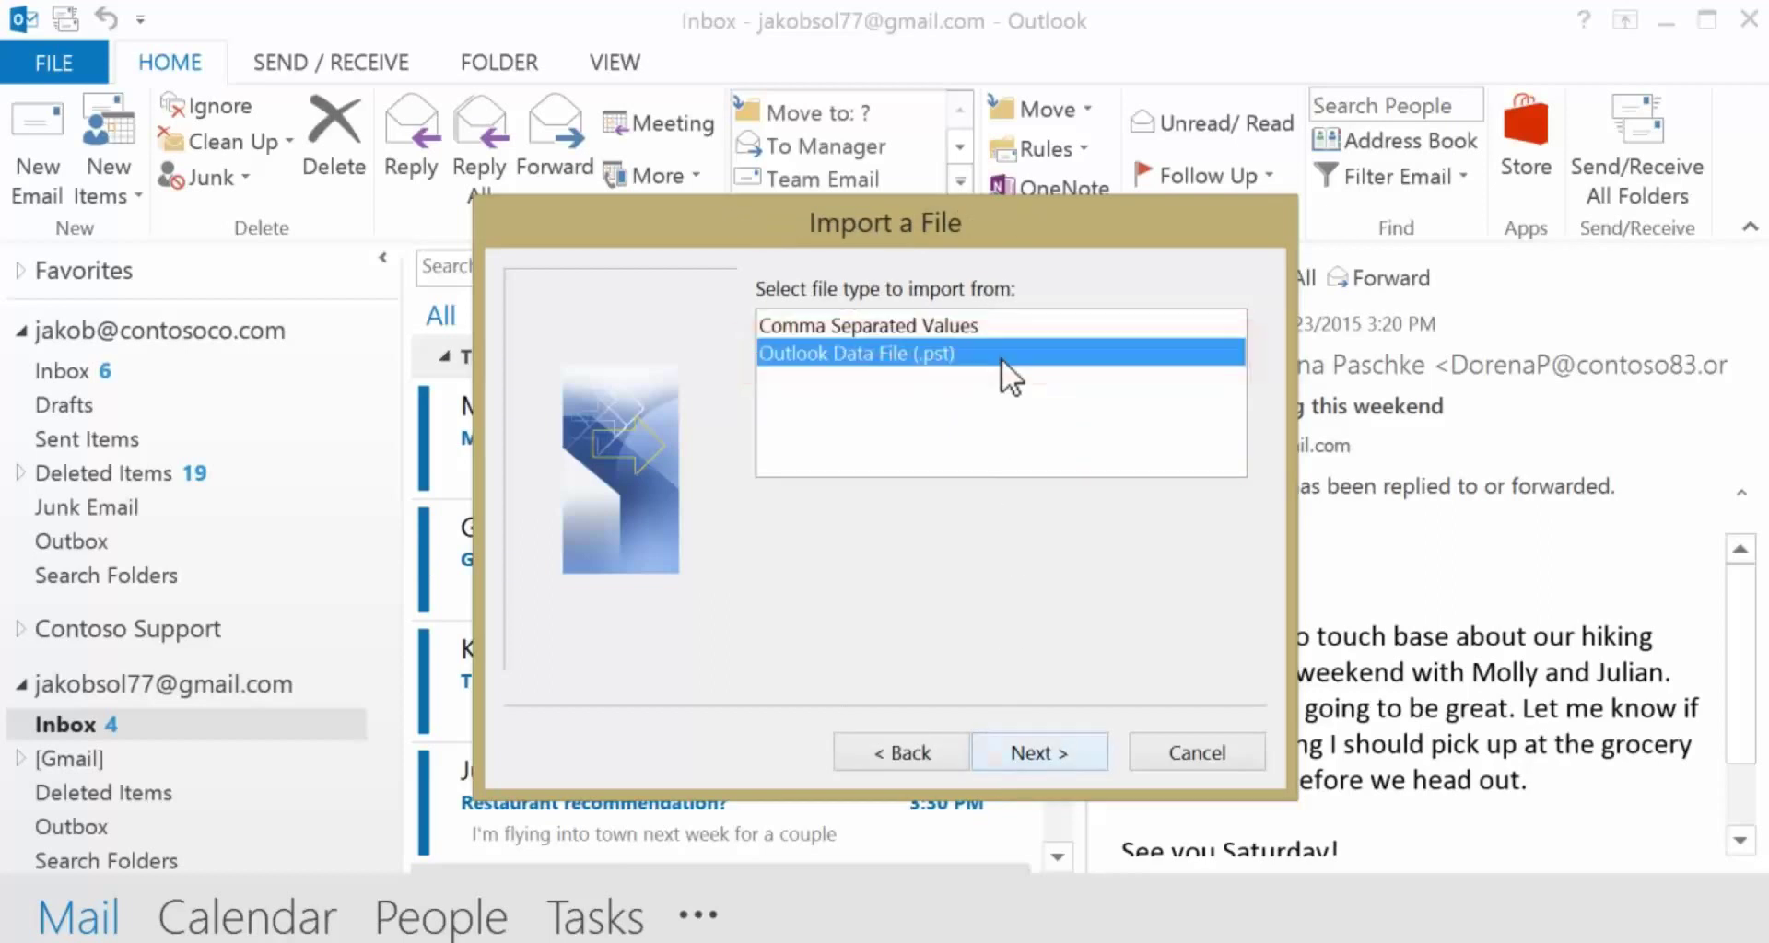
left_click(999, 752)
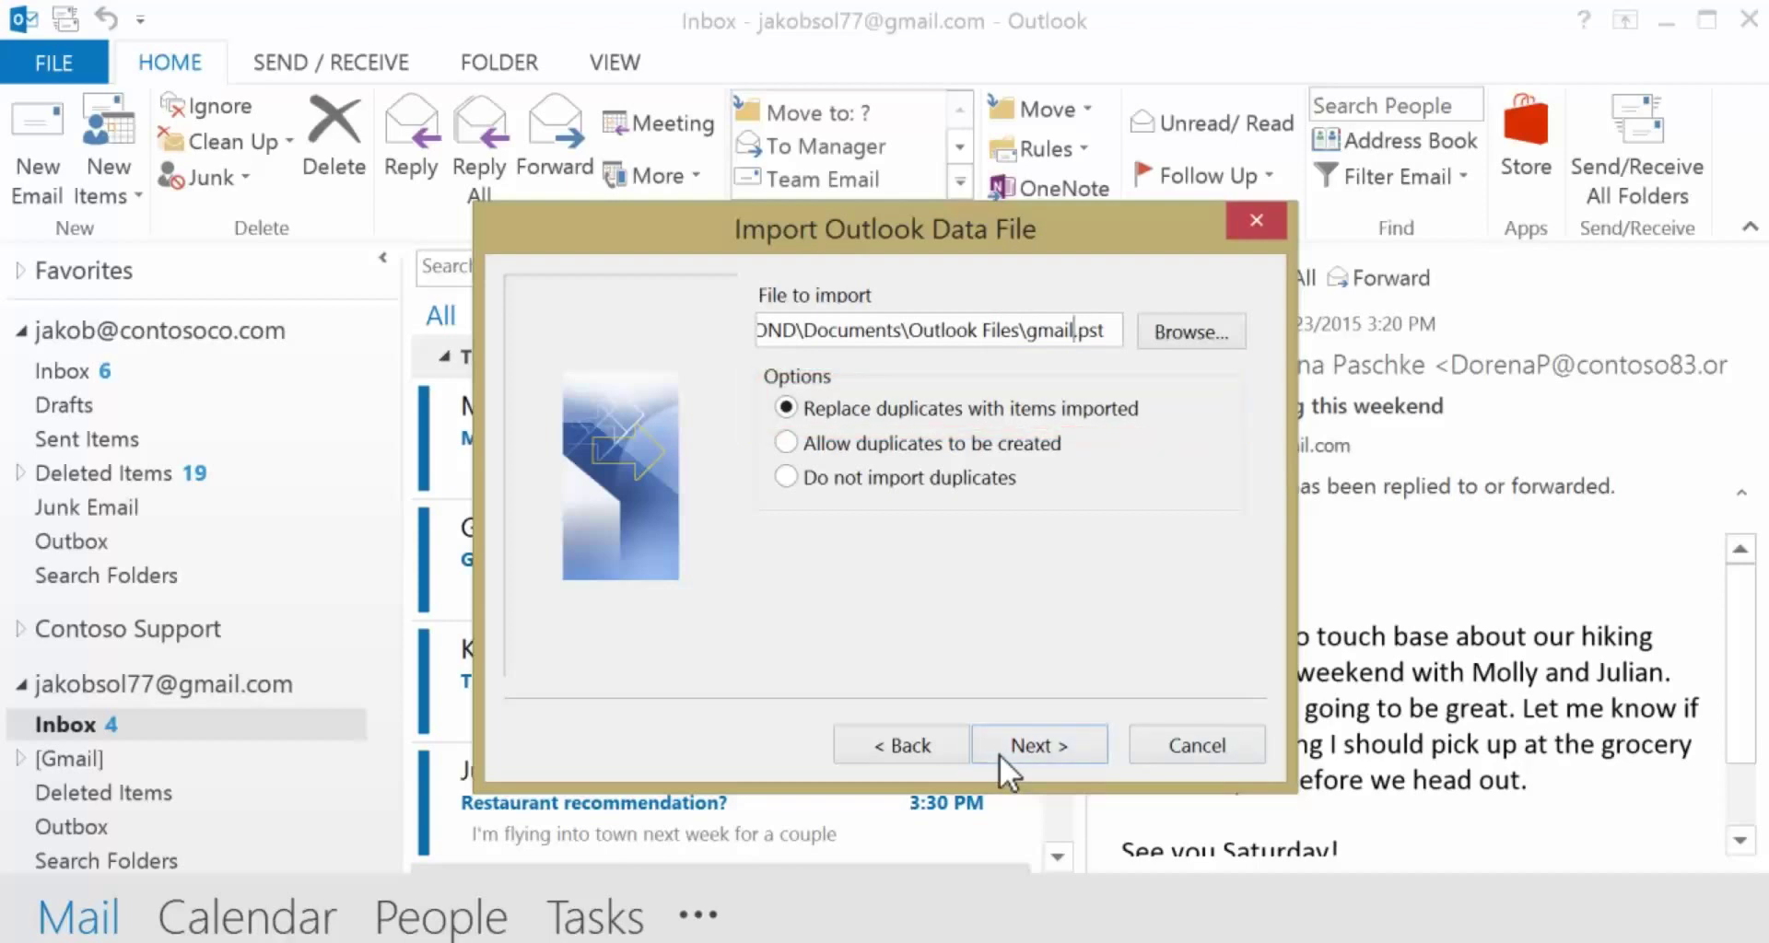
left_click(999, 746)
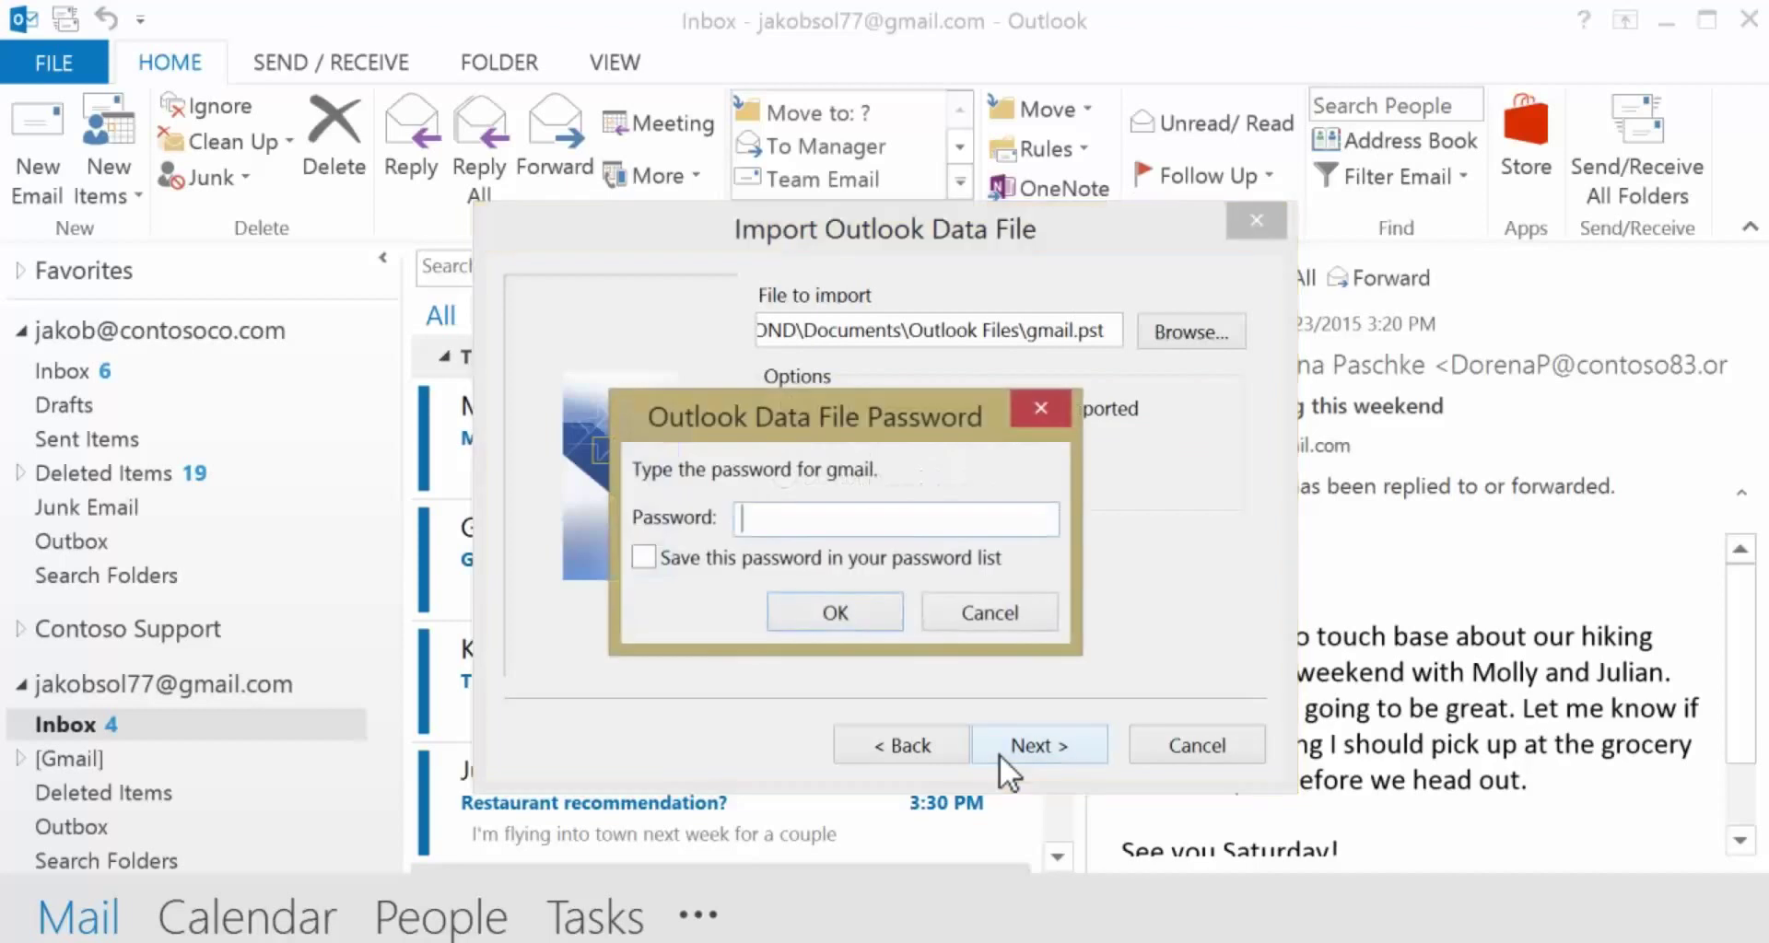
type("•••••")
left_click(837, 610)
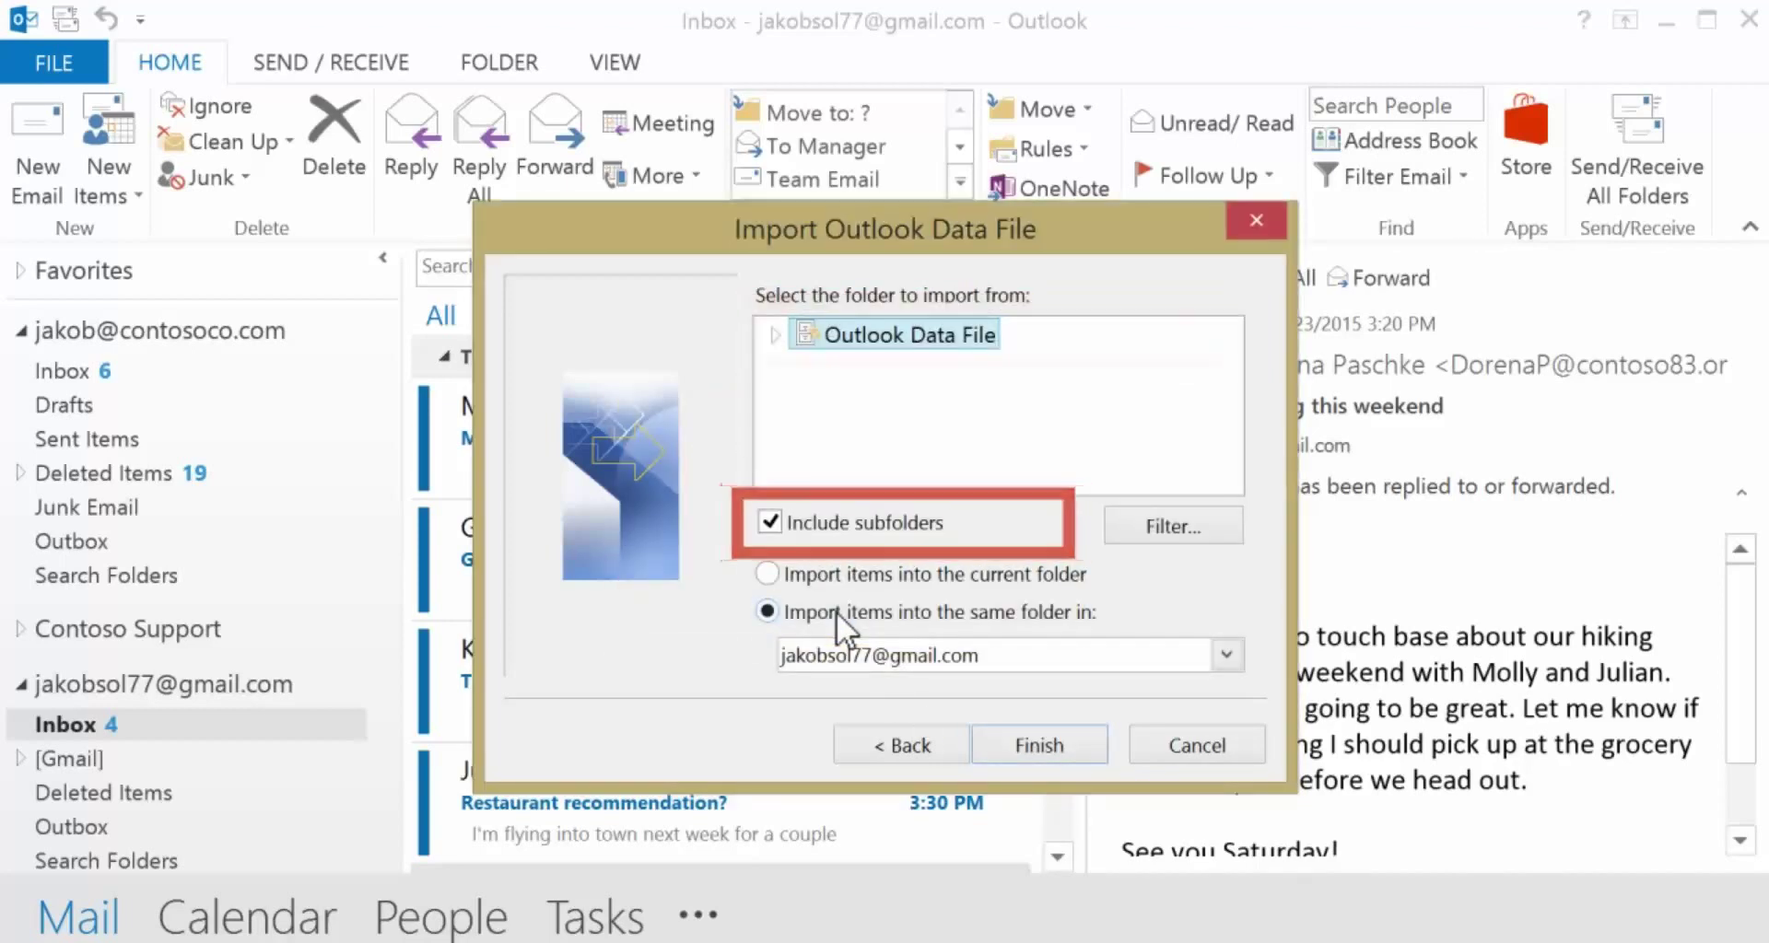
- Send the imported items to the Office 365 mailbox and finish the import
left_click(1224, 656)
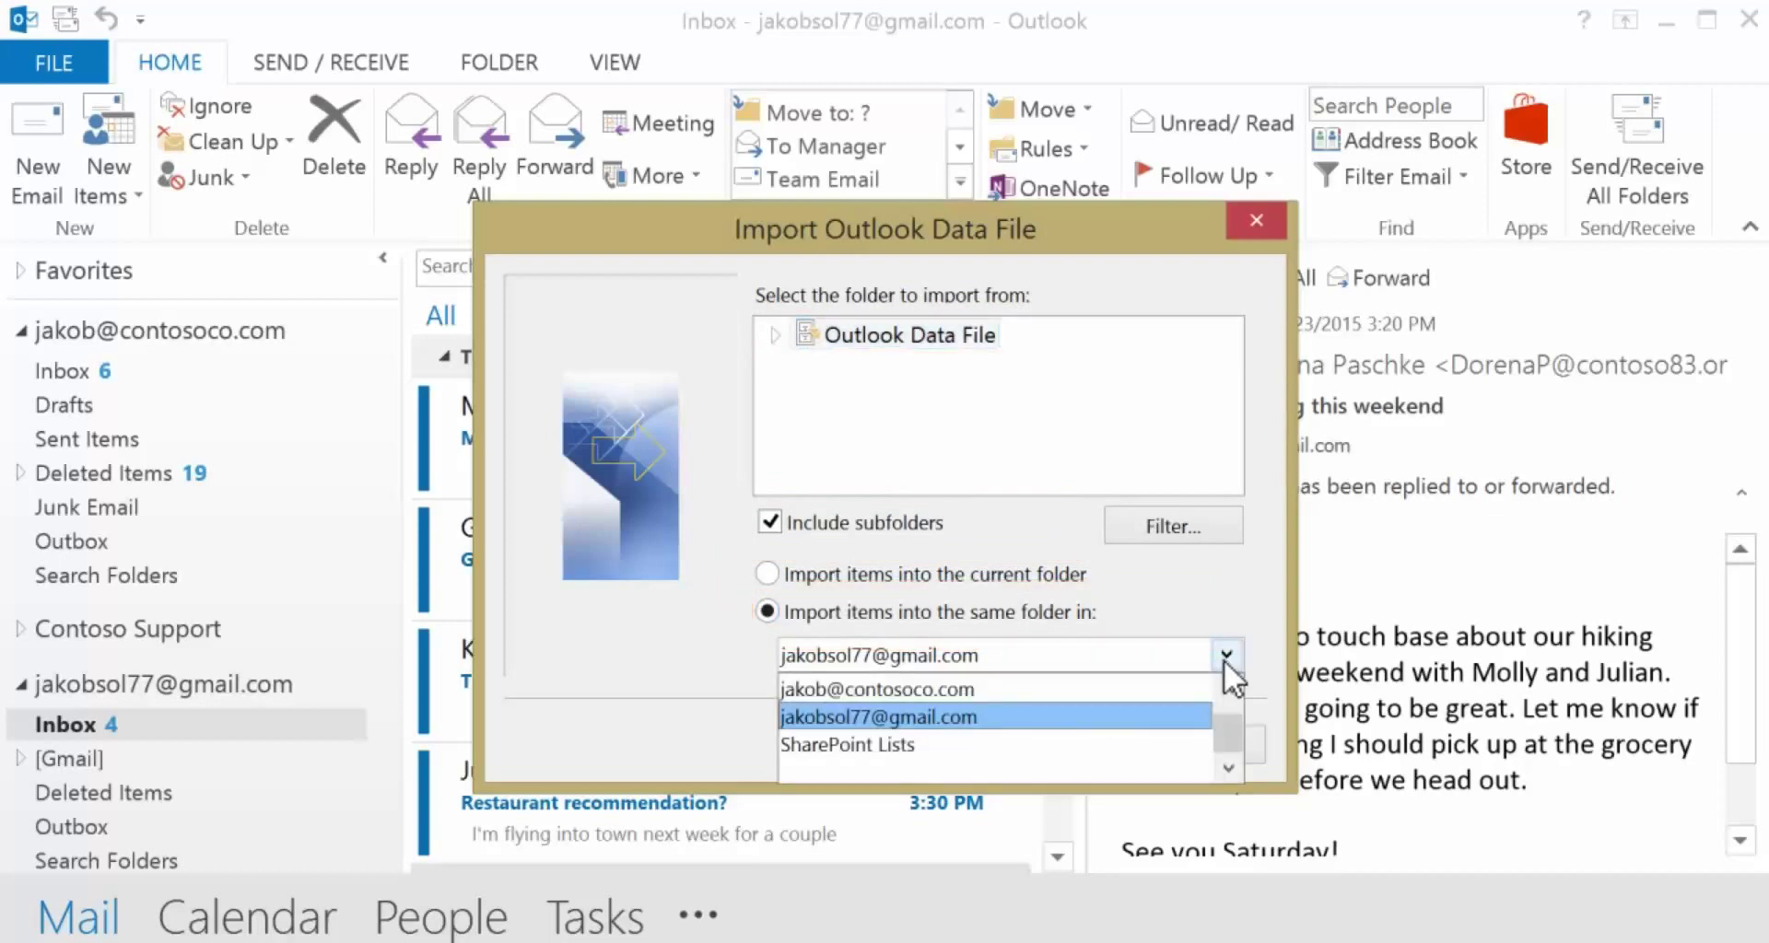
left_click(1133, 687)
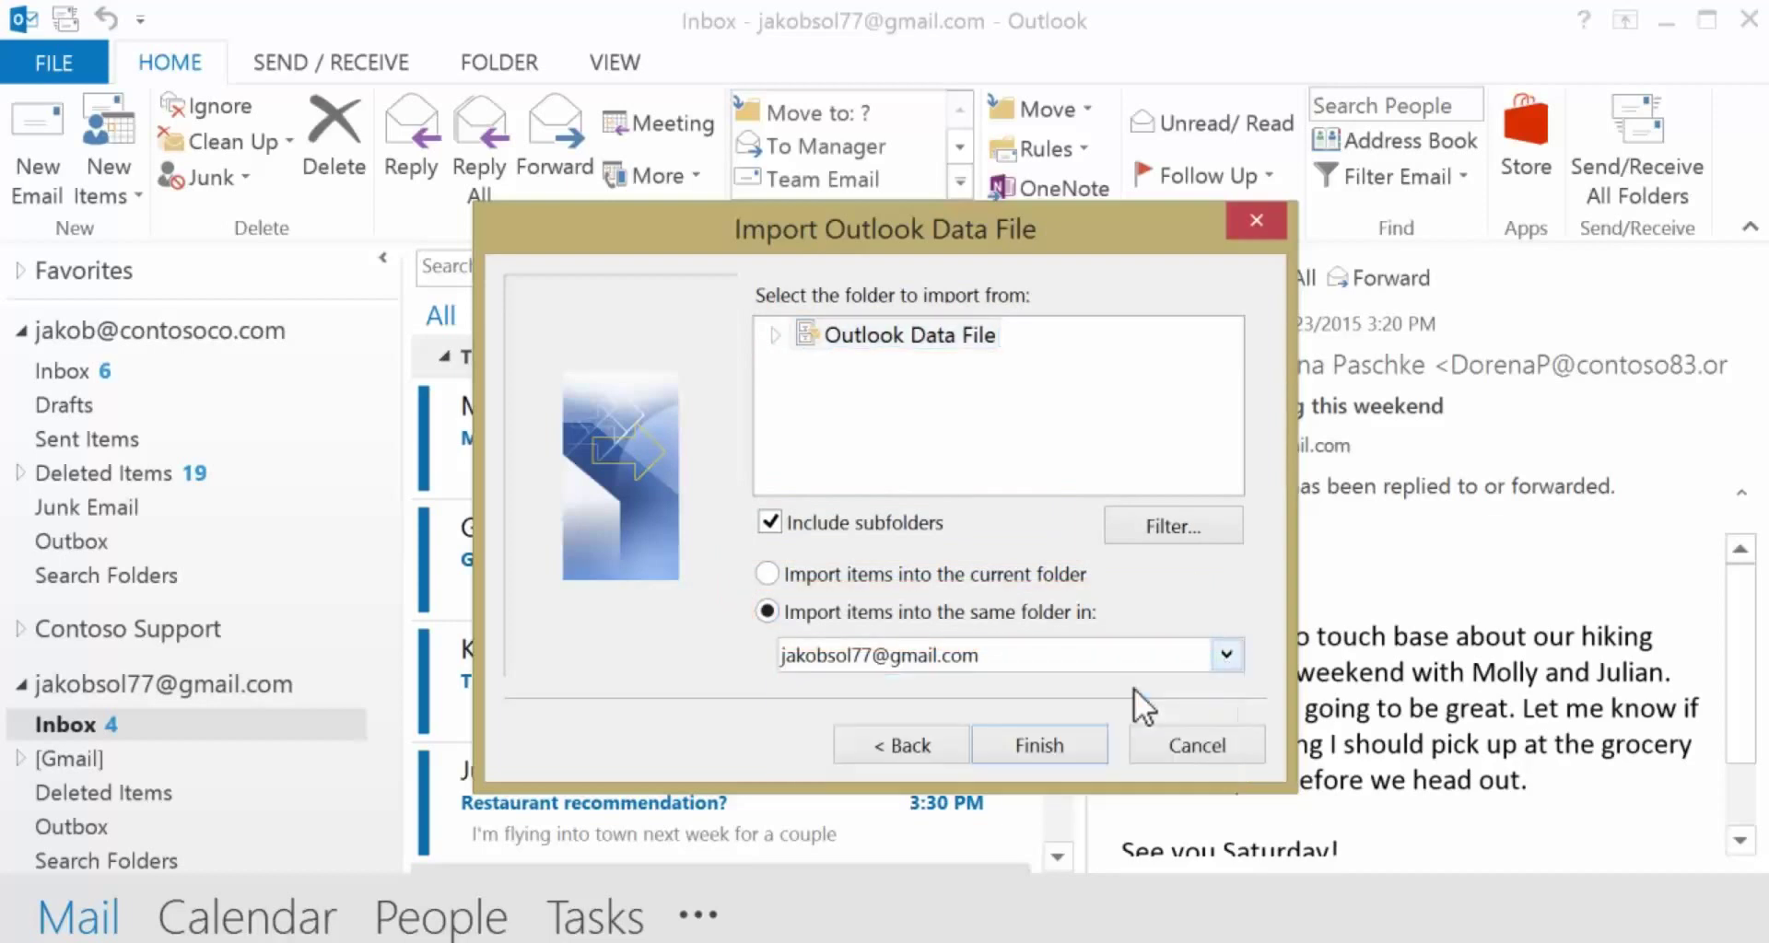
left_click(1031, 746)
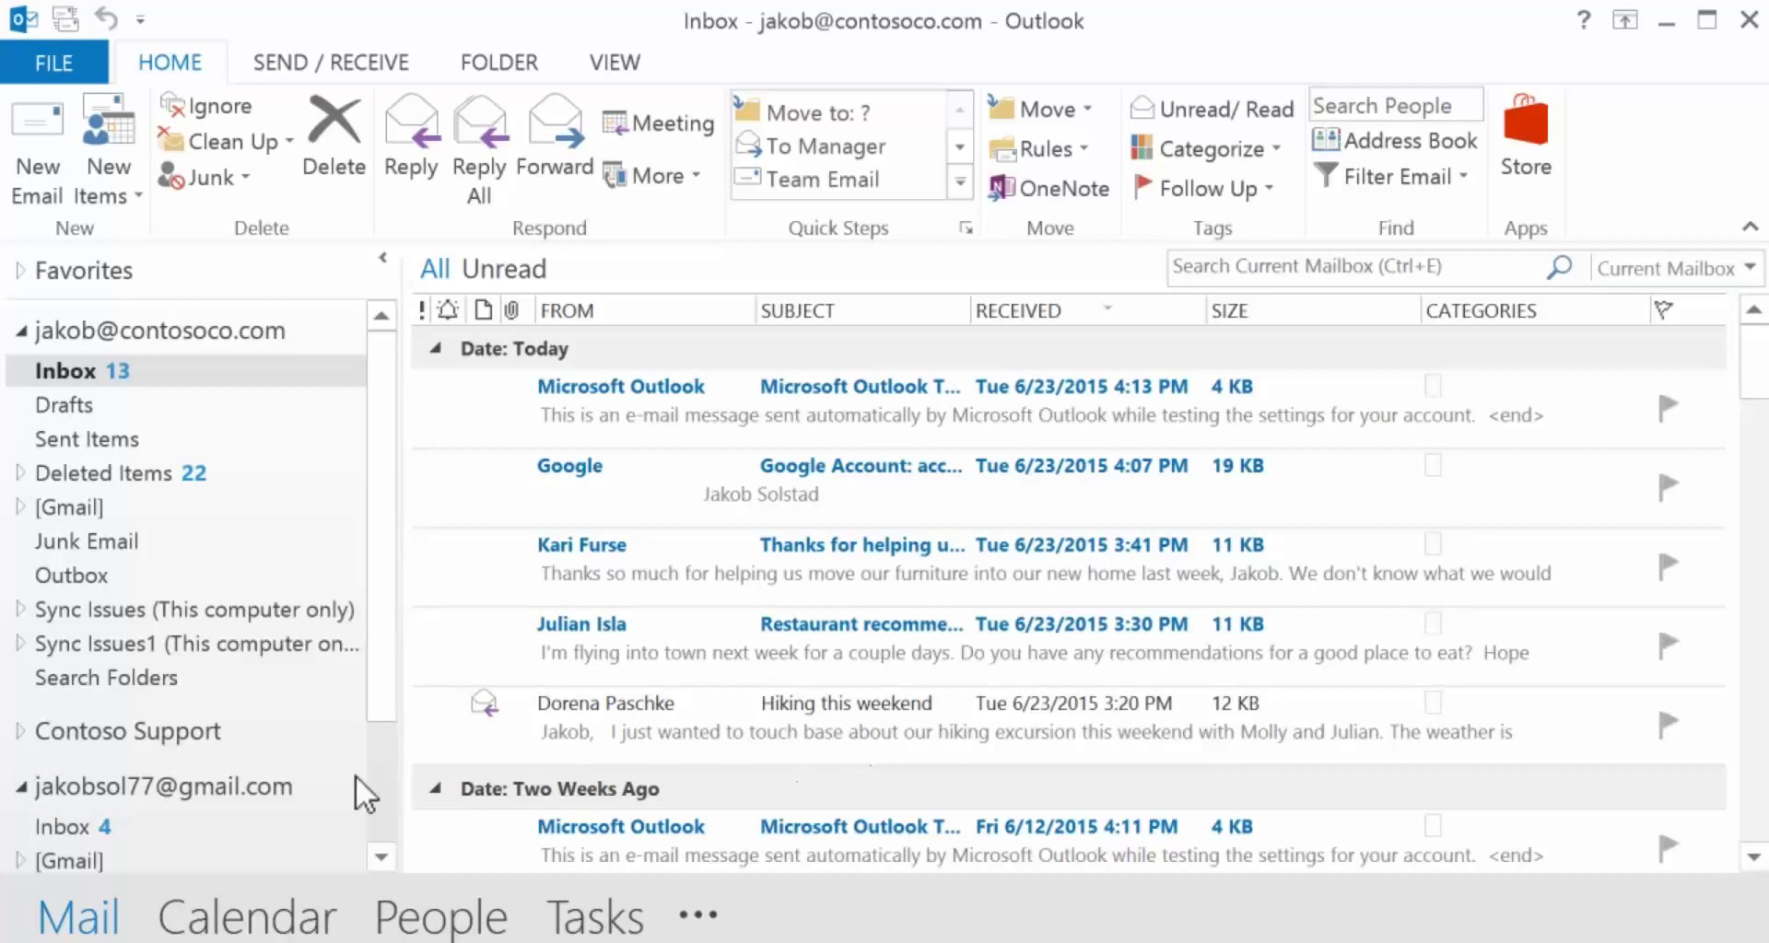
left_click(191, 786)
right_click(191, 786)
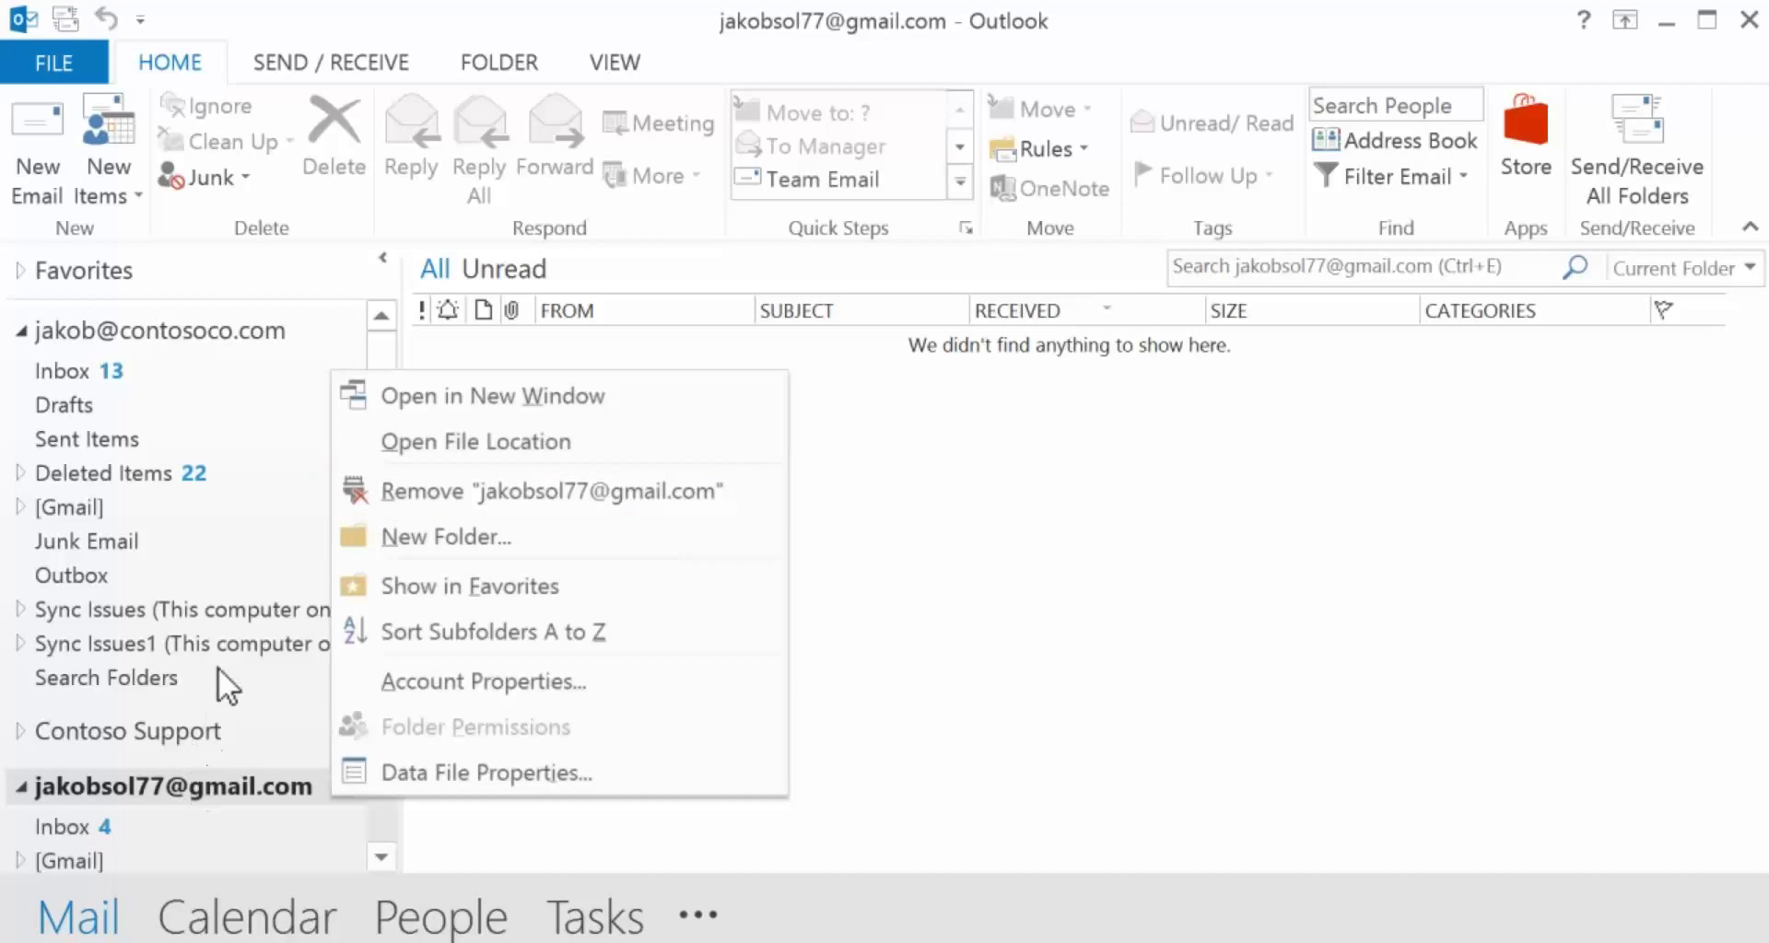
left_click(462, 489)
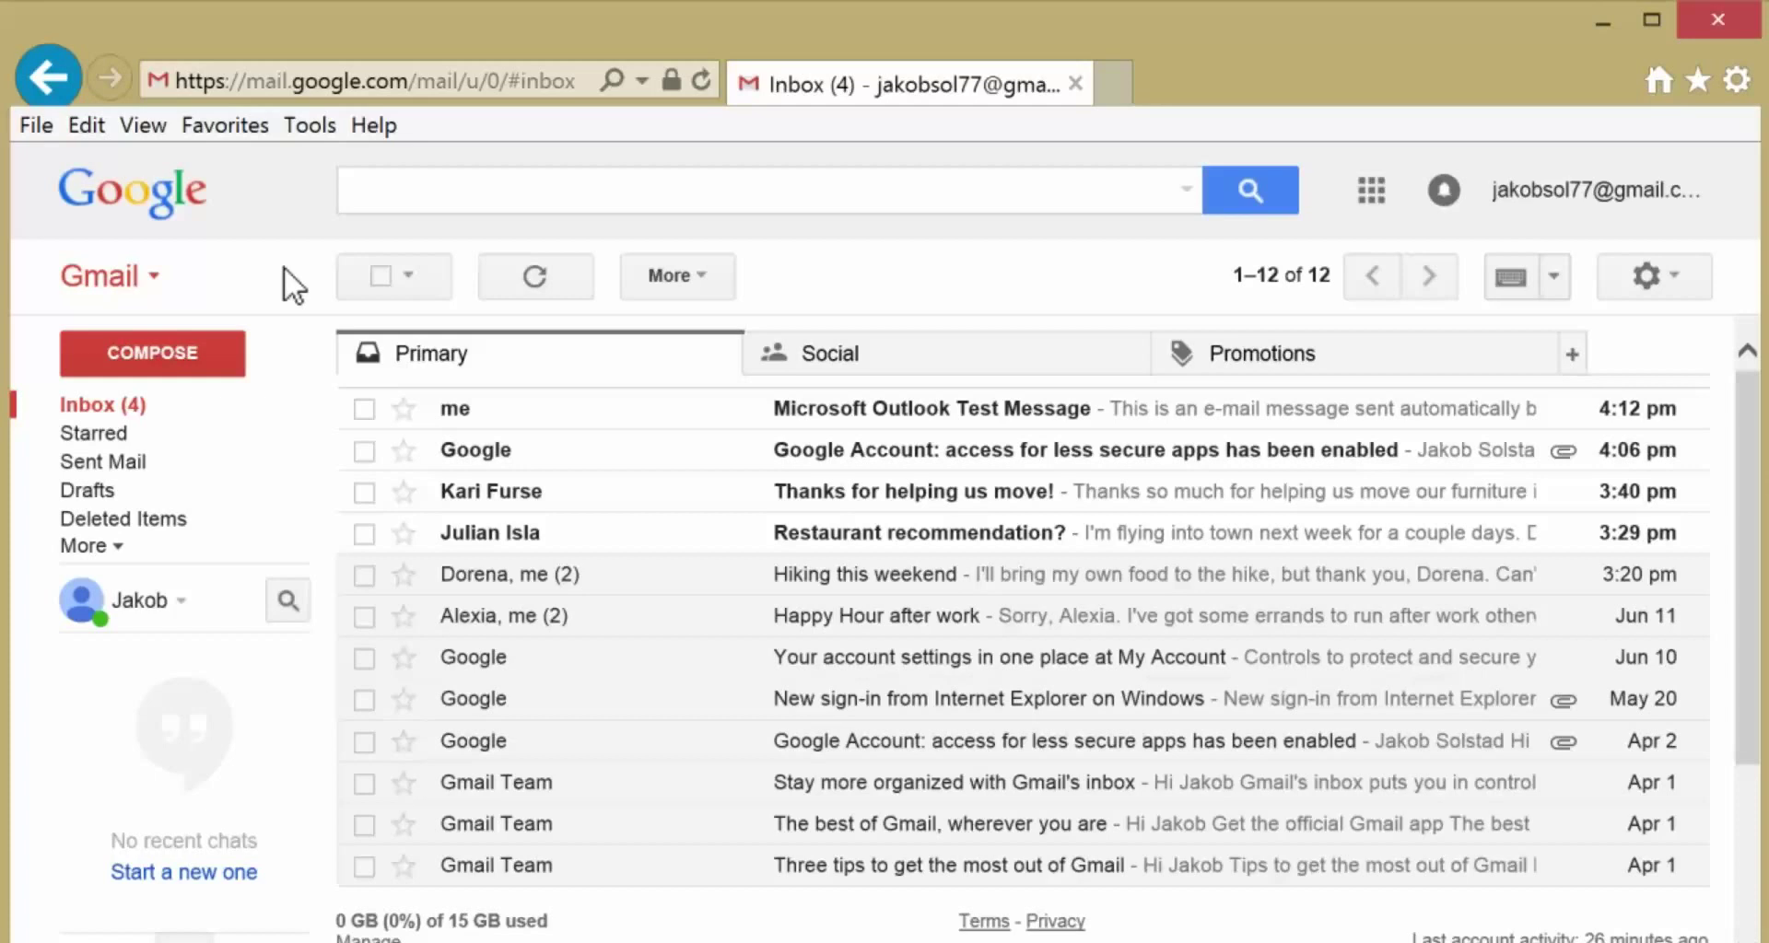
- From Gmail Contacts, export the My Contacts group as Outlook CSV and save it as contacts in Outlook Files
left_click(134, 269)
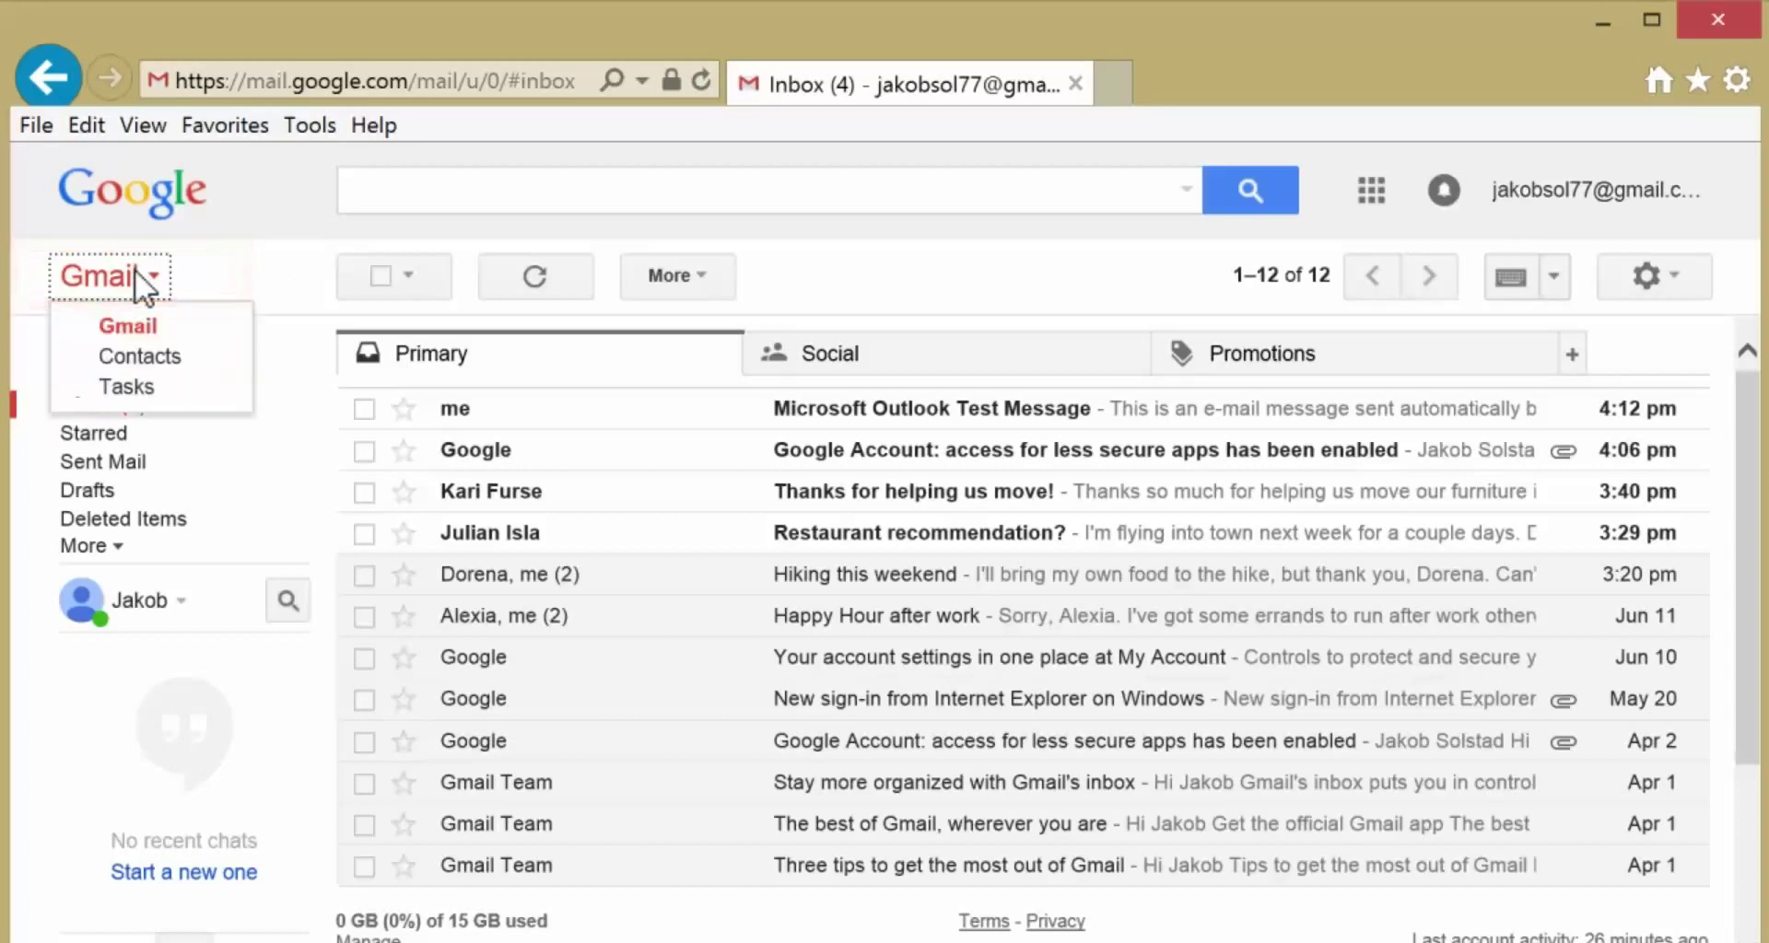
left_click(168, 351)
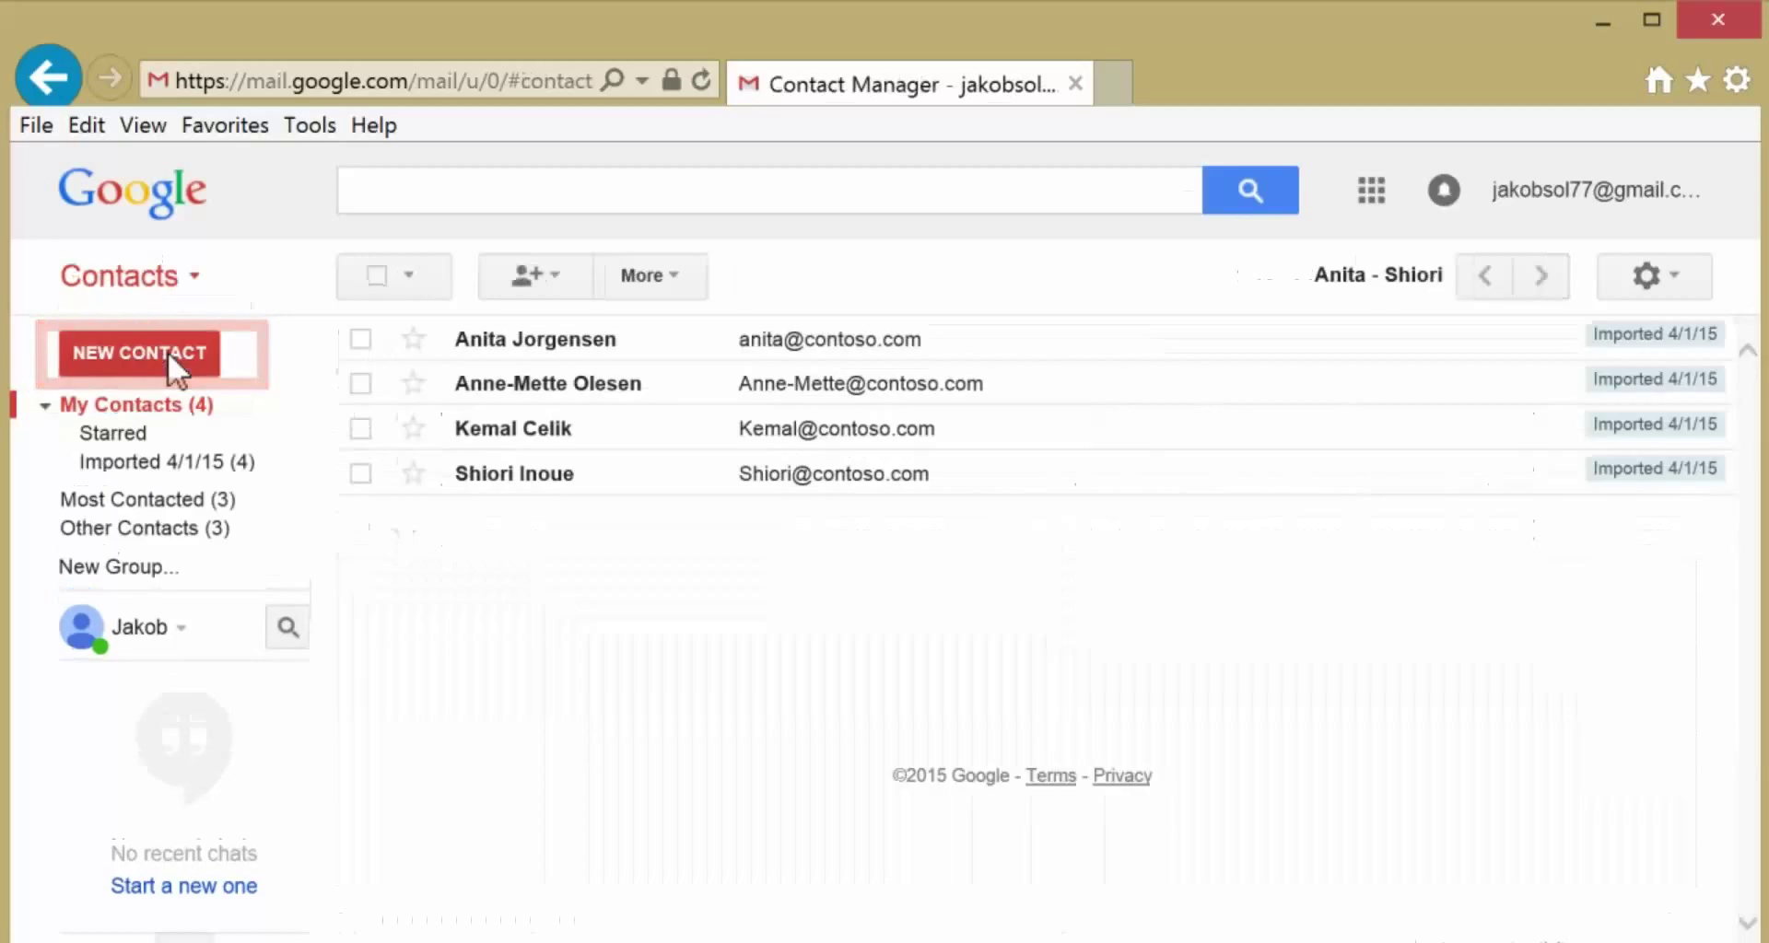
left_click(616, 282)
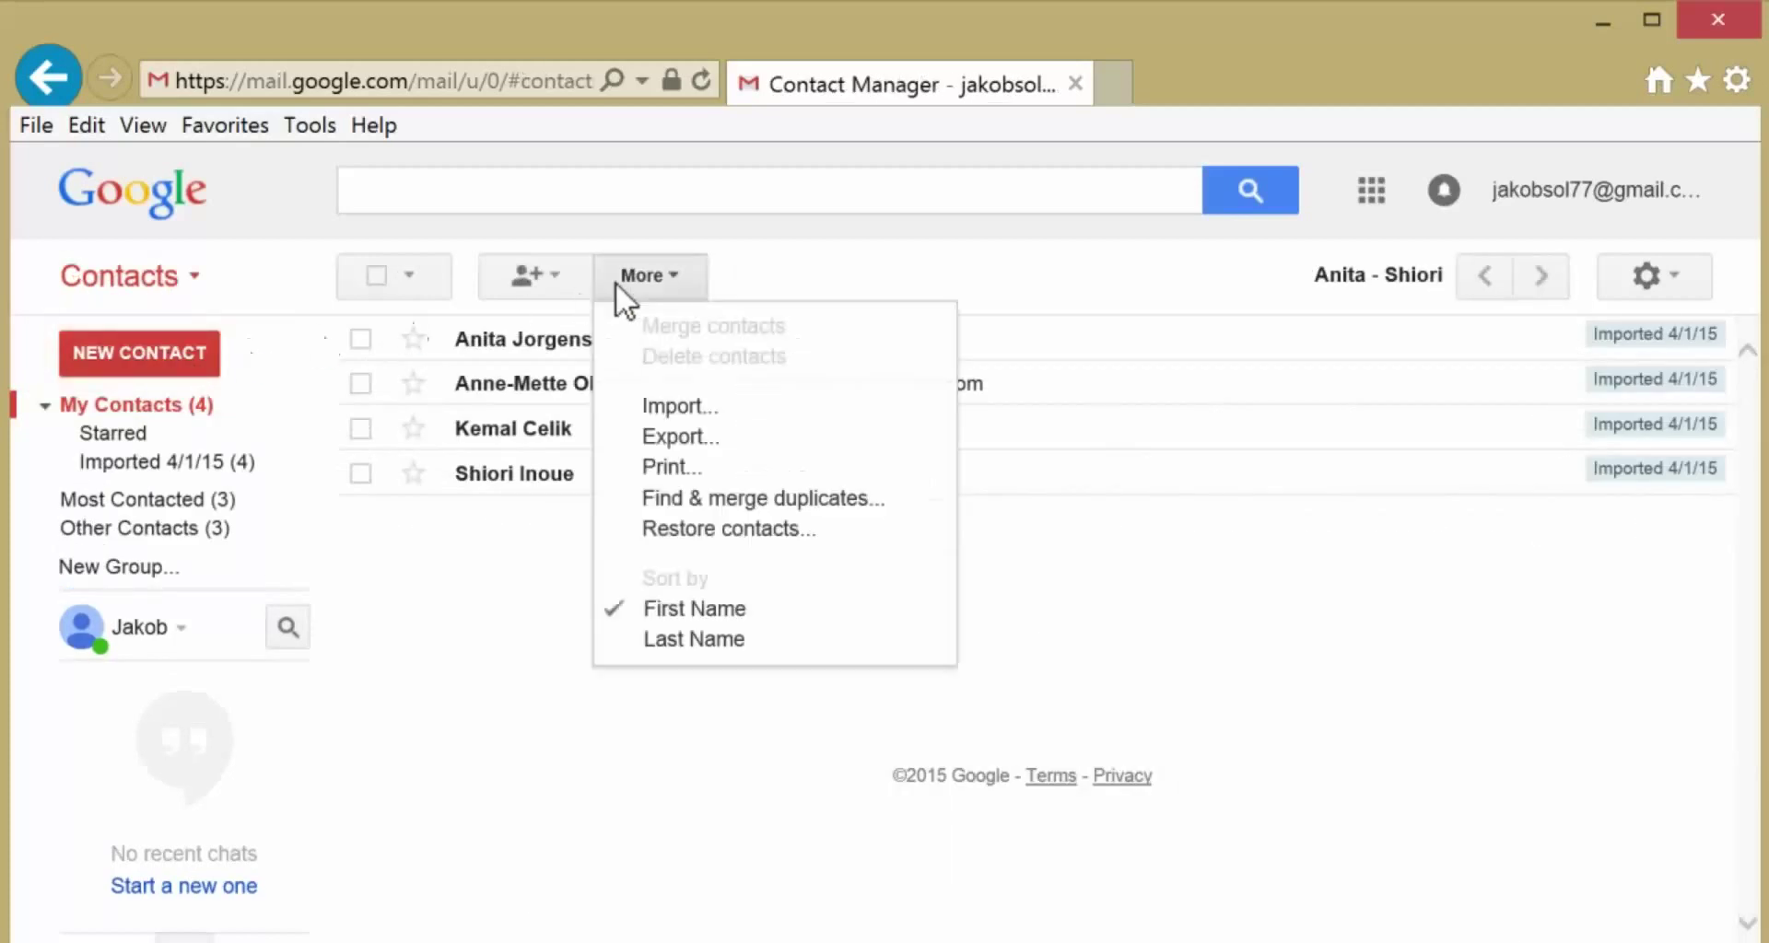
left_click(621, 439)
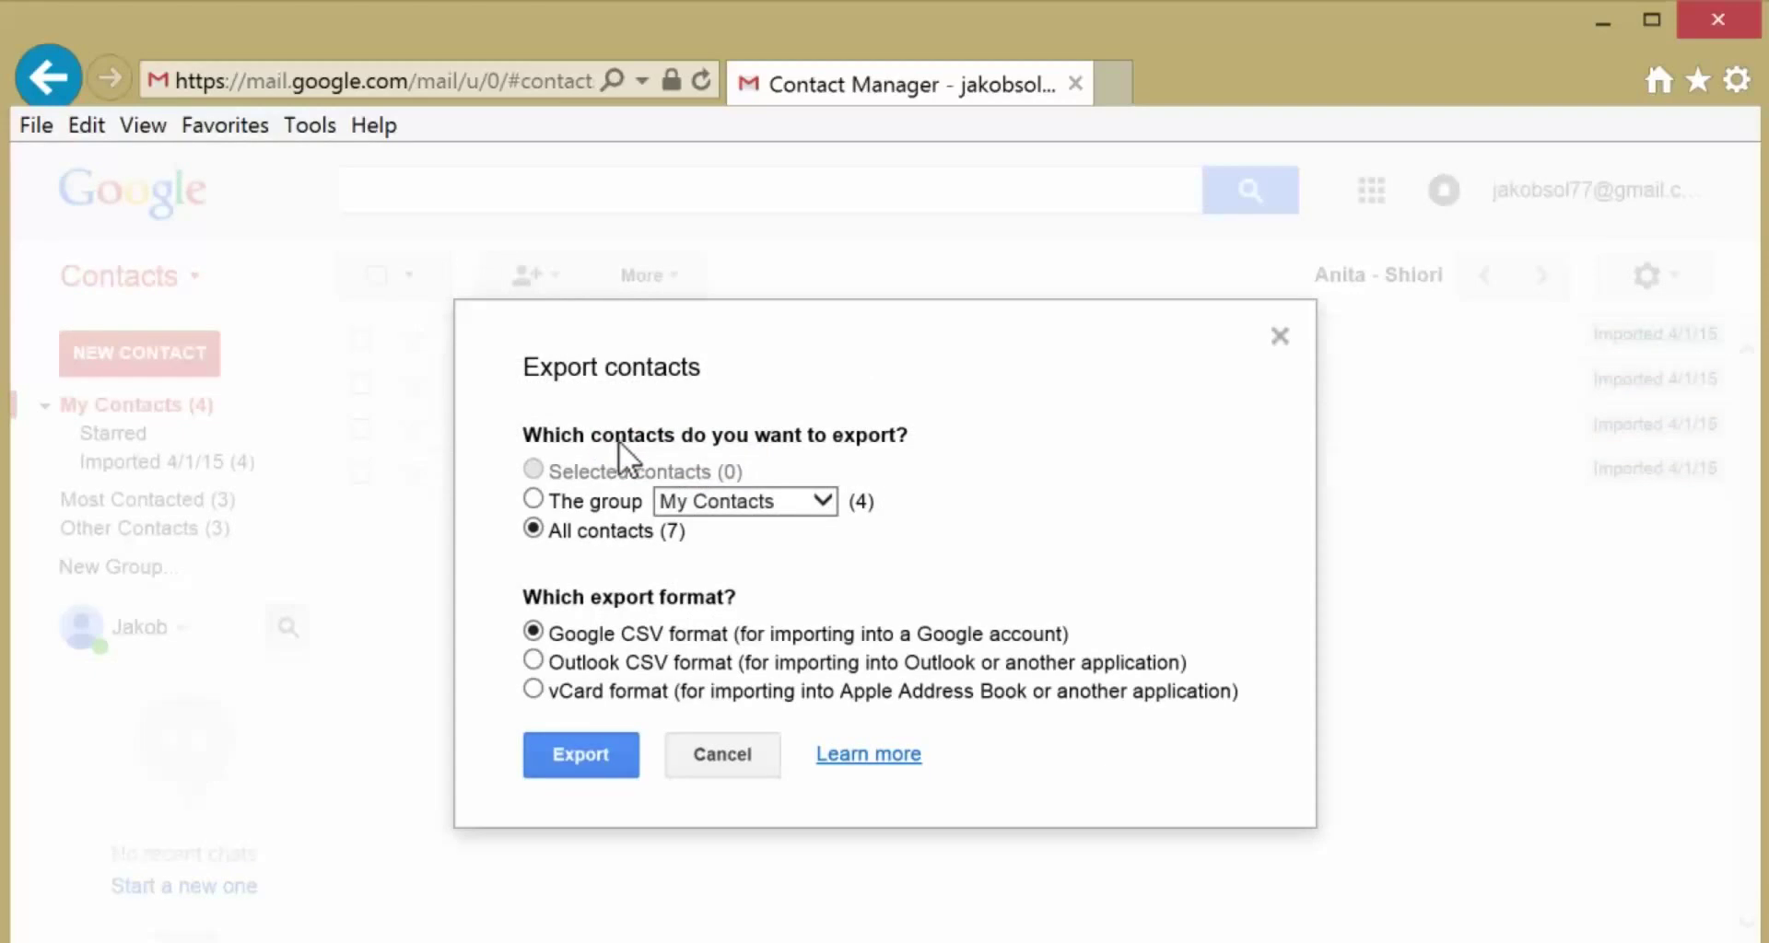
left_click(533, 500)
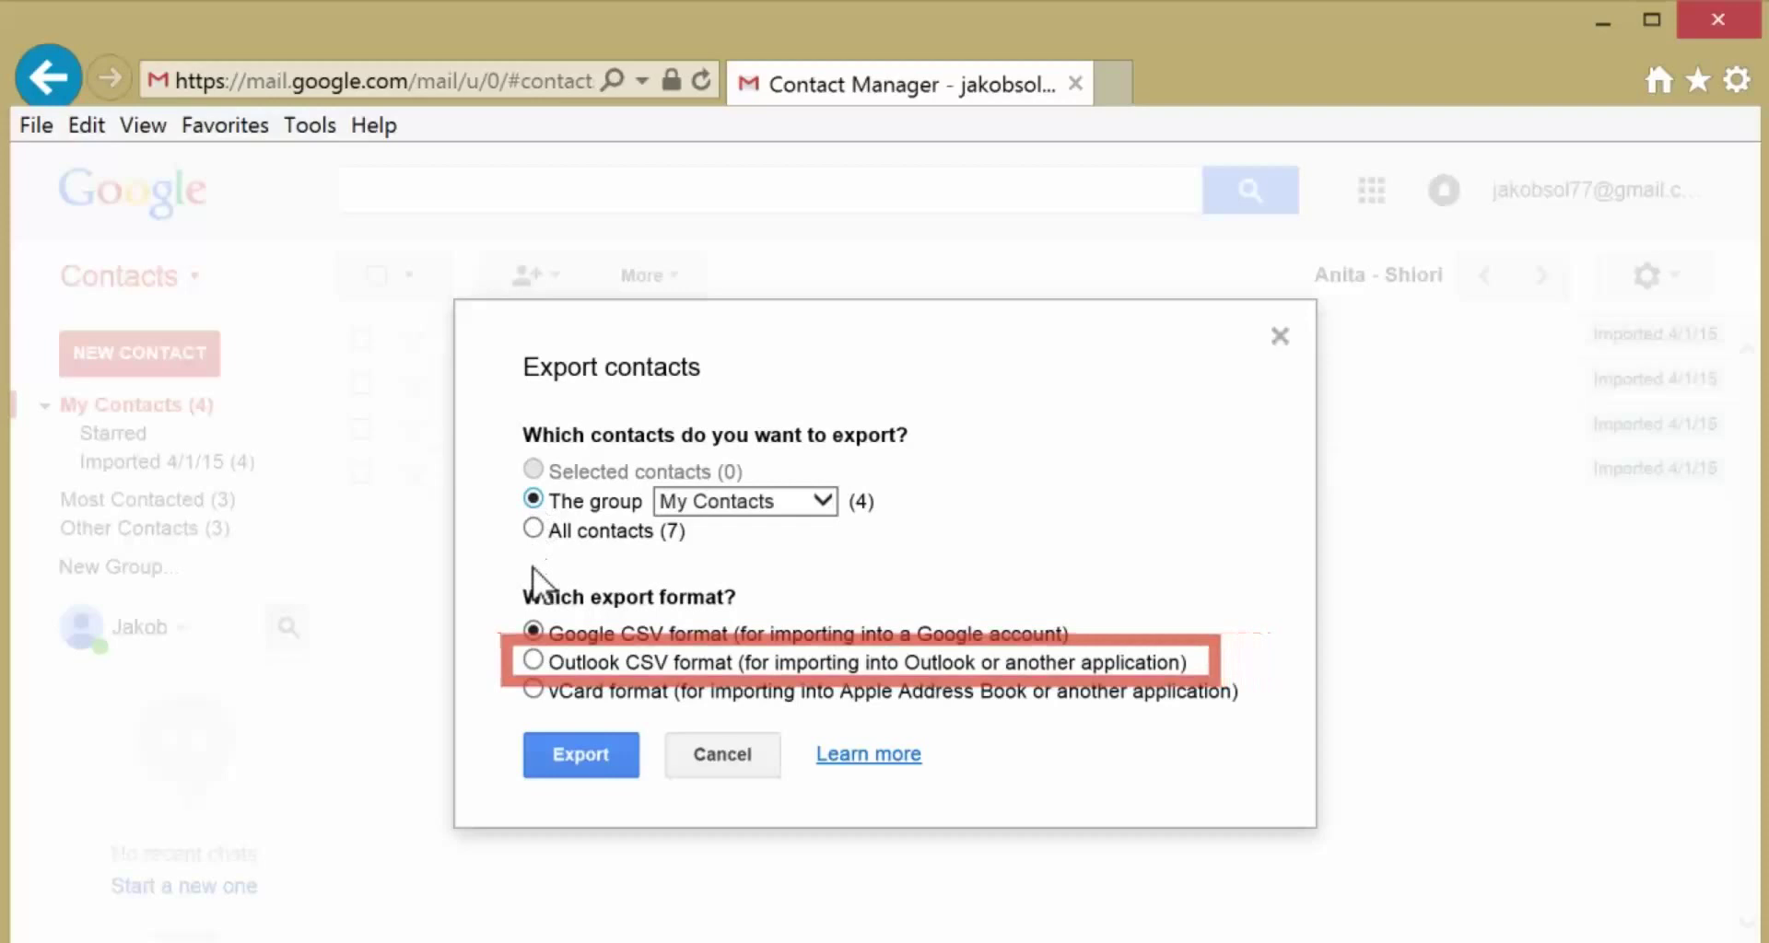
left_click(534, 662)
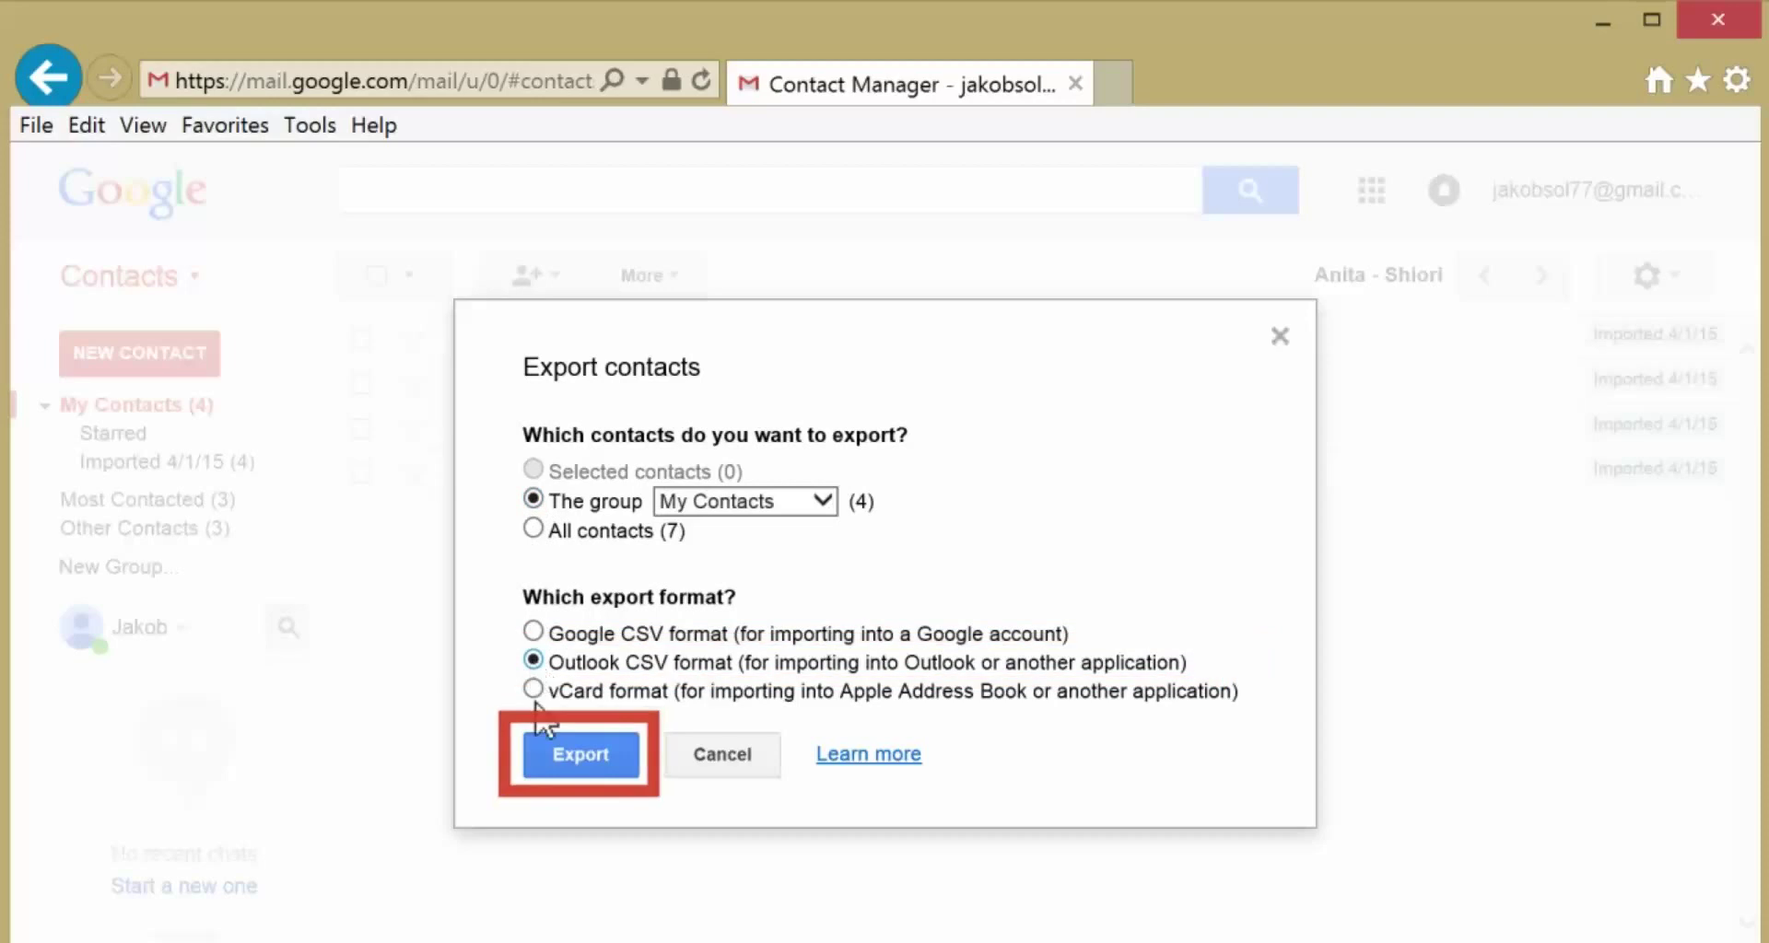
left_click(539, 759)
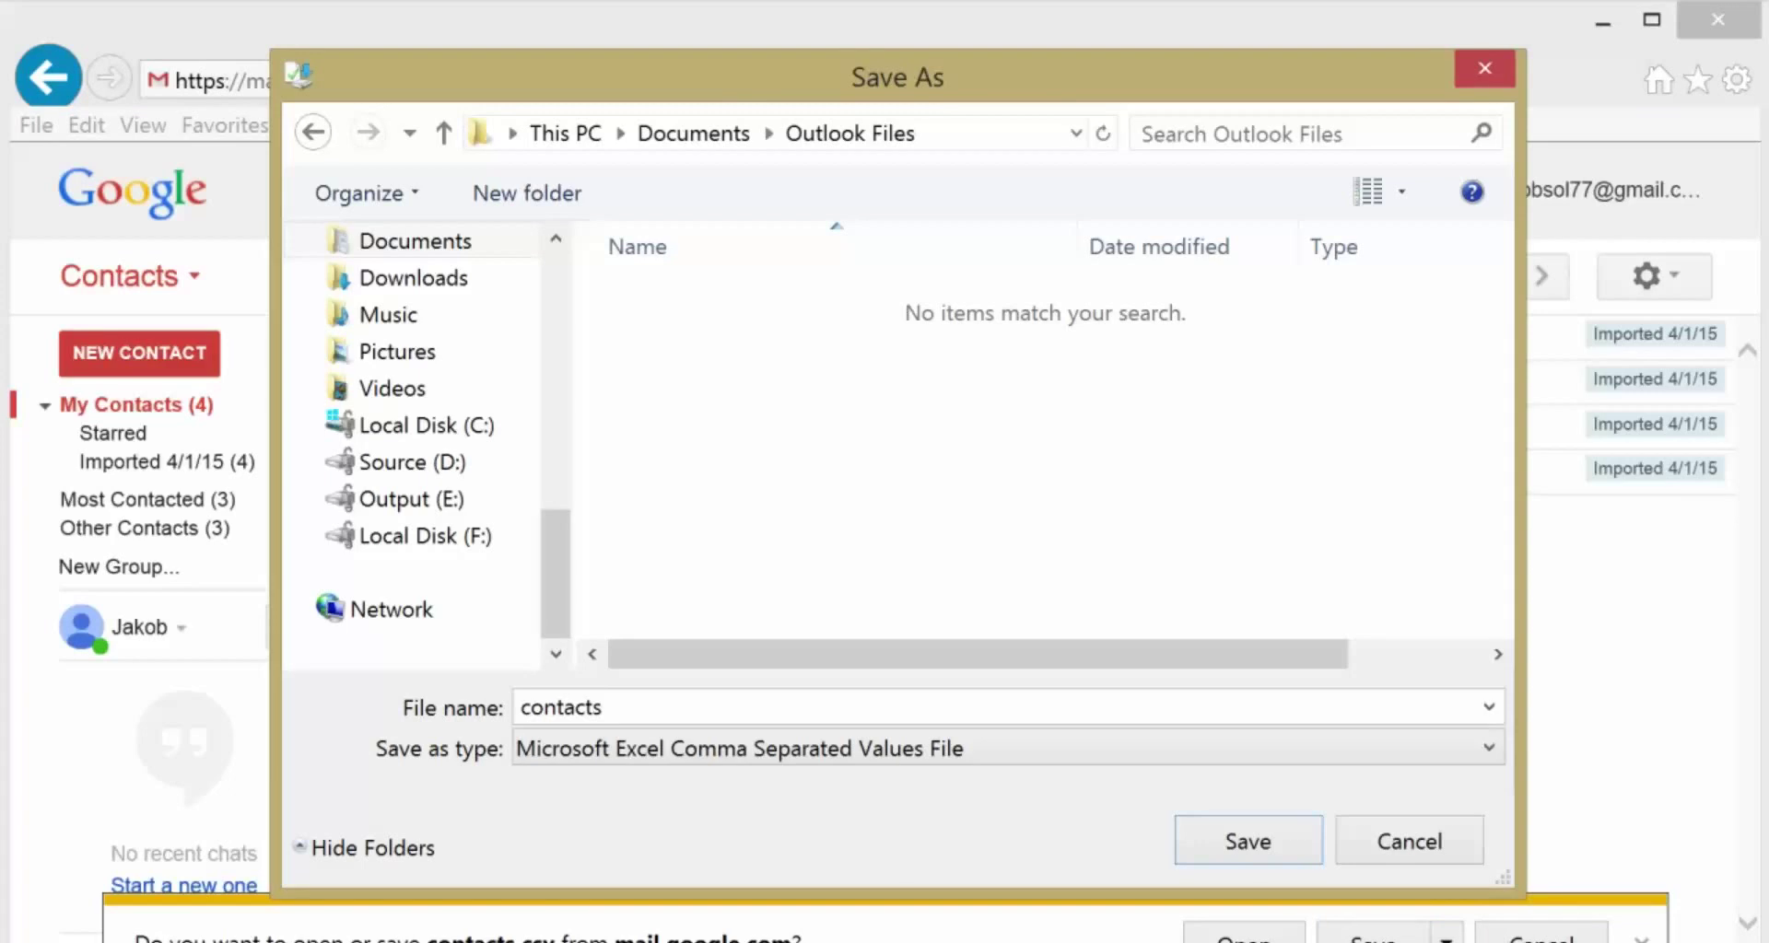
left_click(1262, 851)
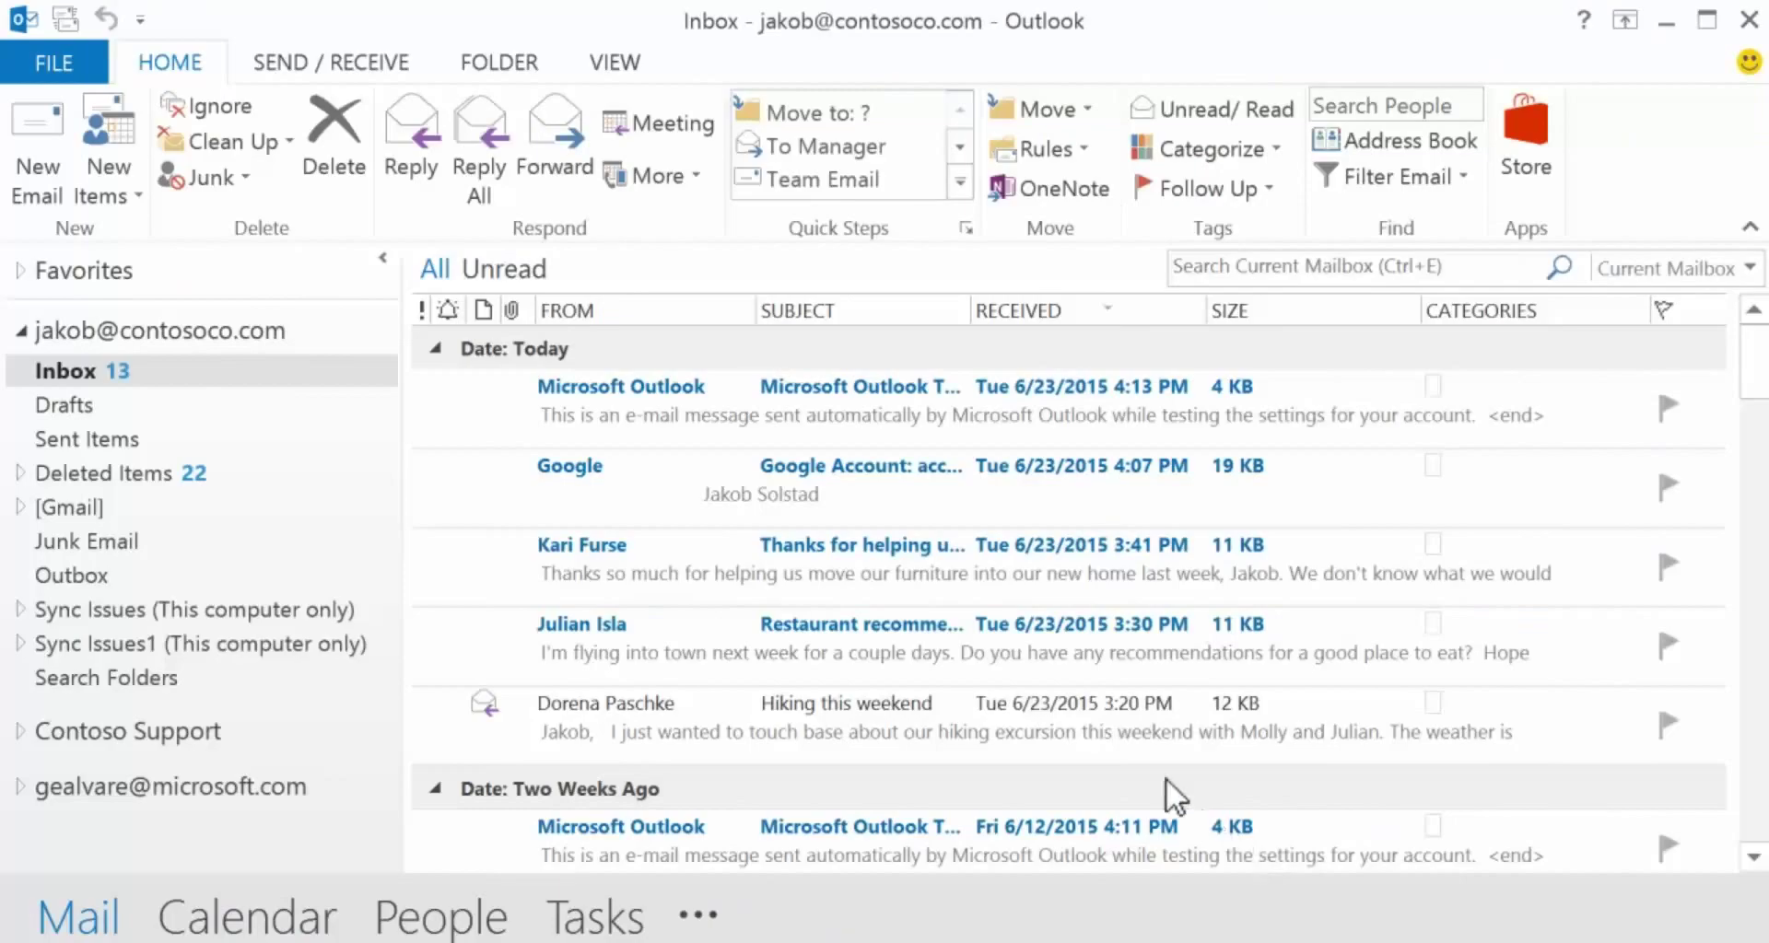
- Import contacts.csv as comma separated values into the Contacts folder, skipping duplicate contacts
left_click(87, 60)
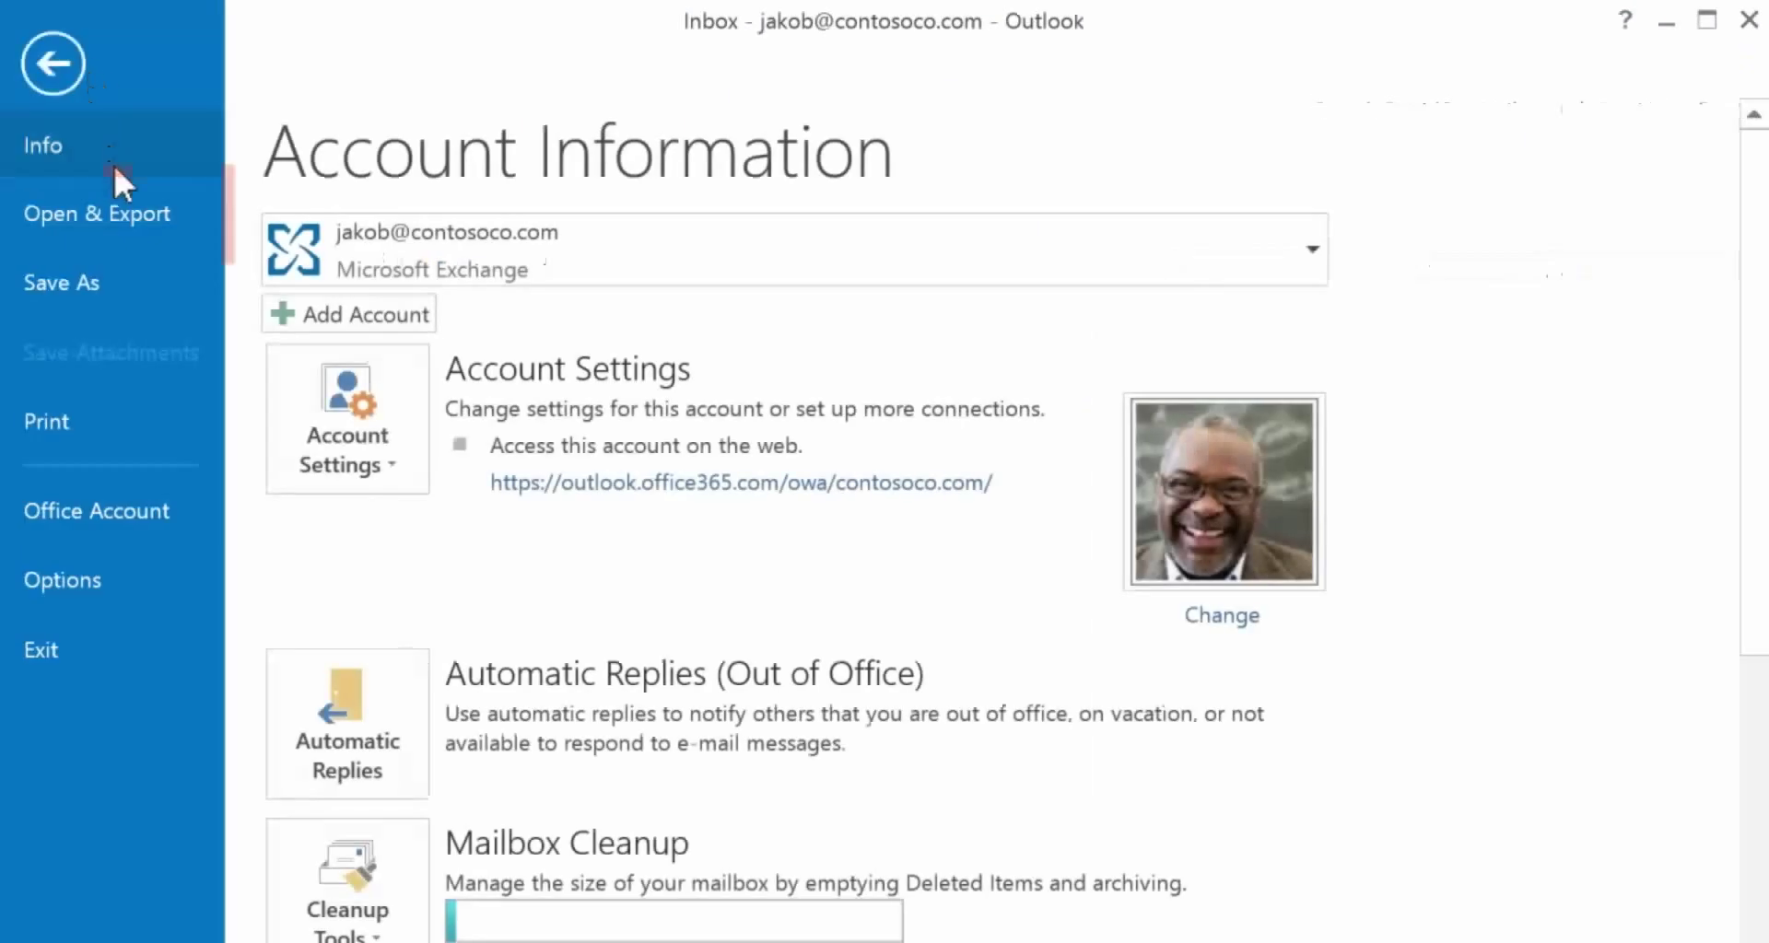
left_click(125, 208)
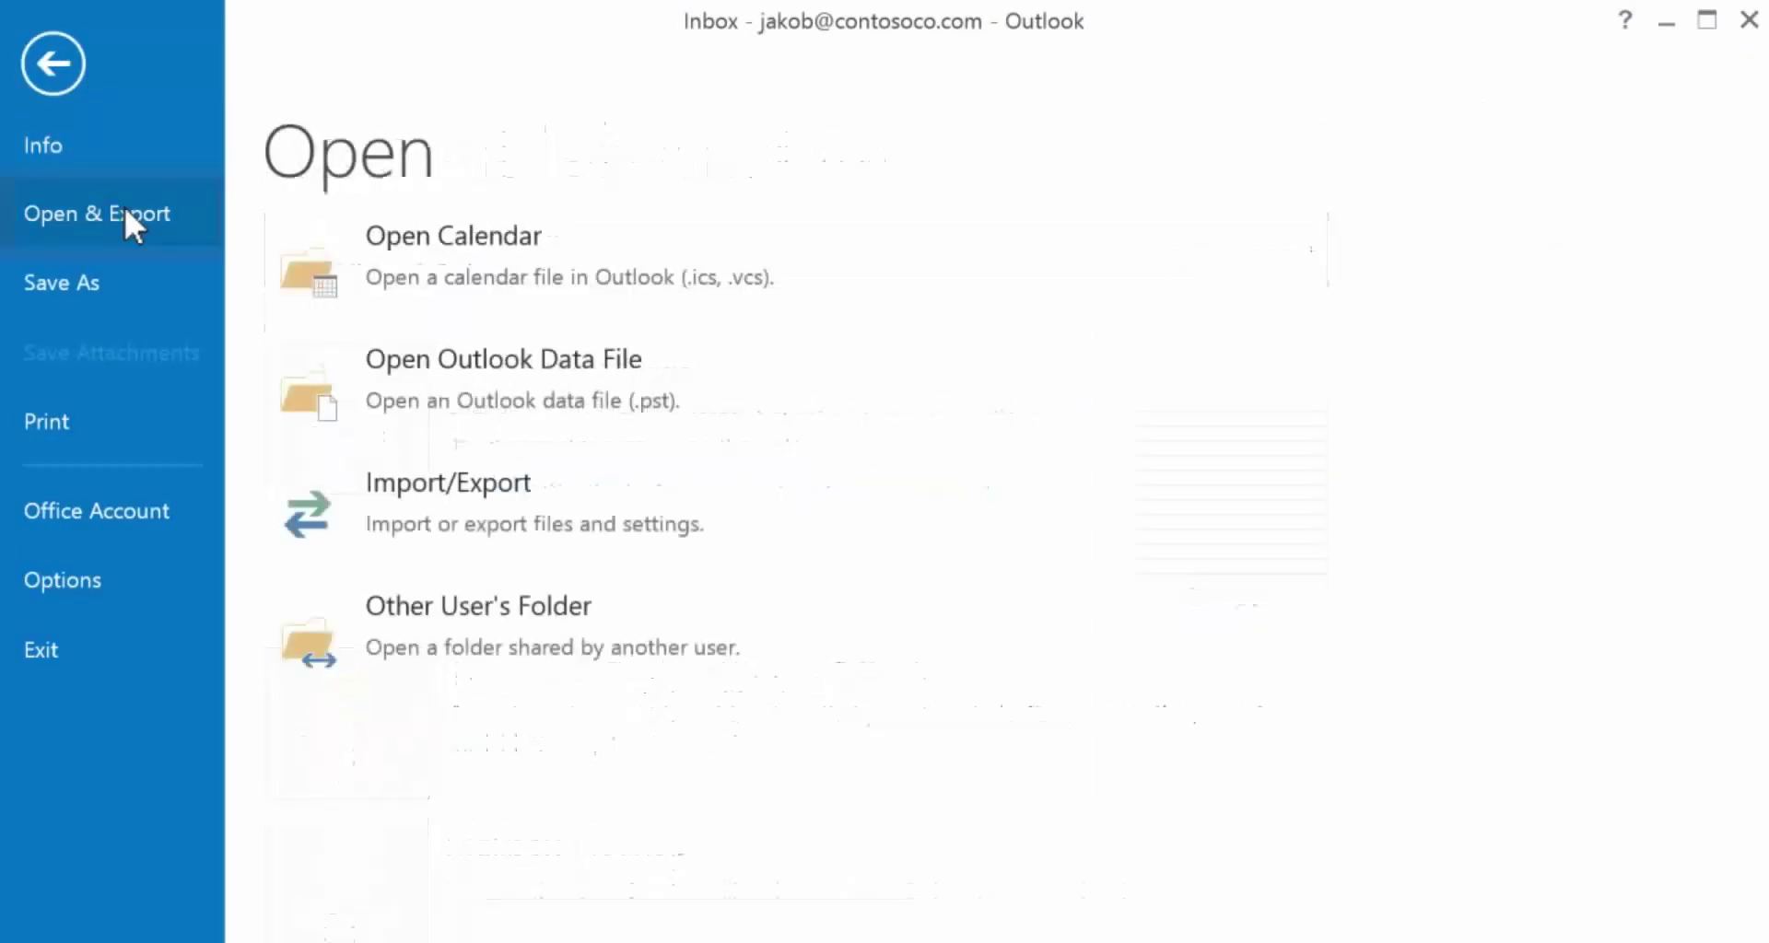
left_click(317, 512)
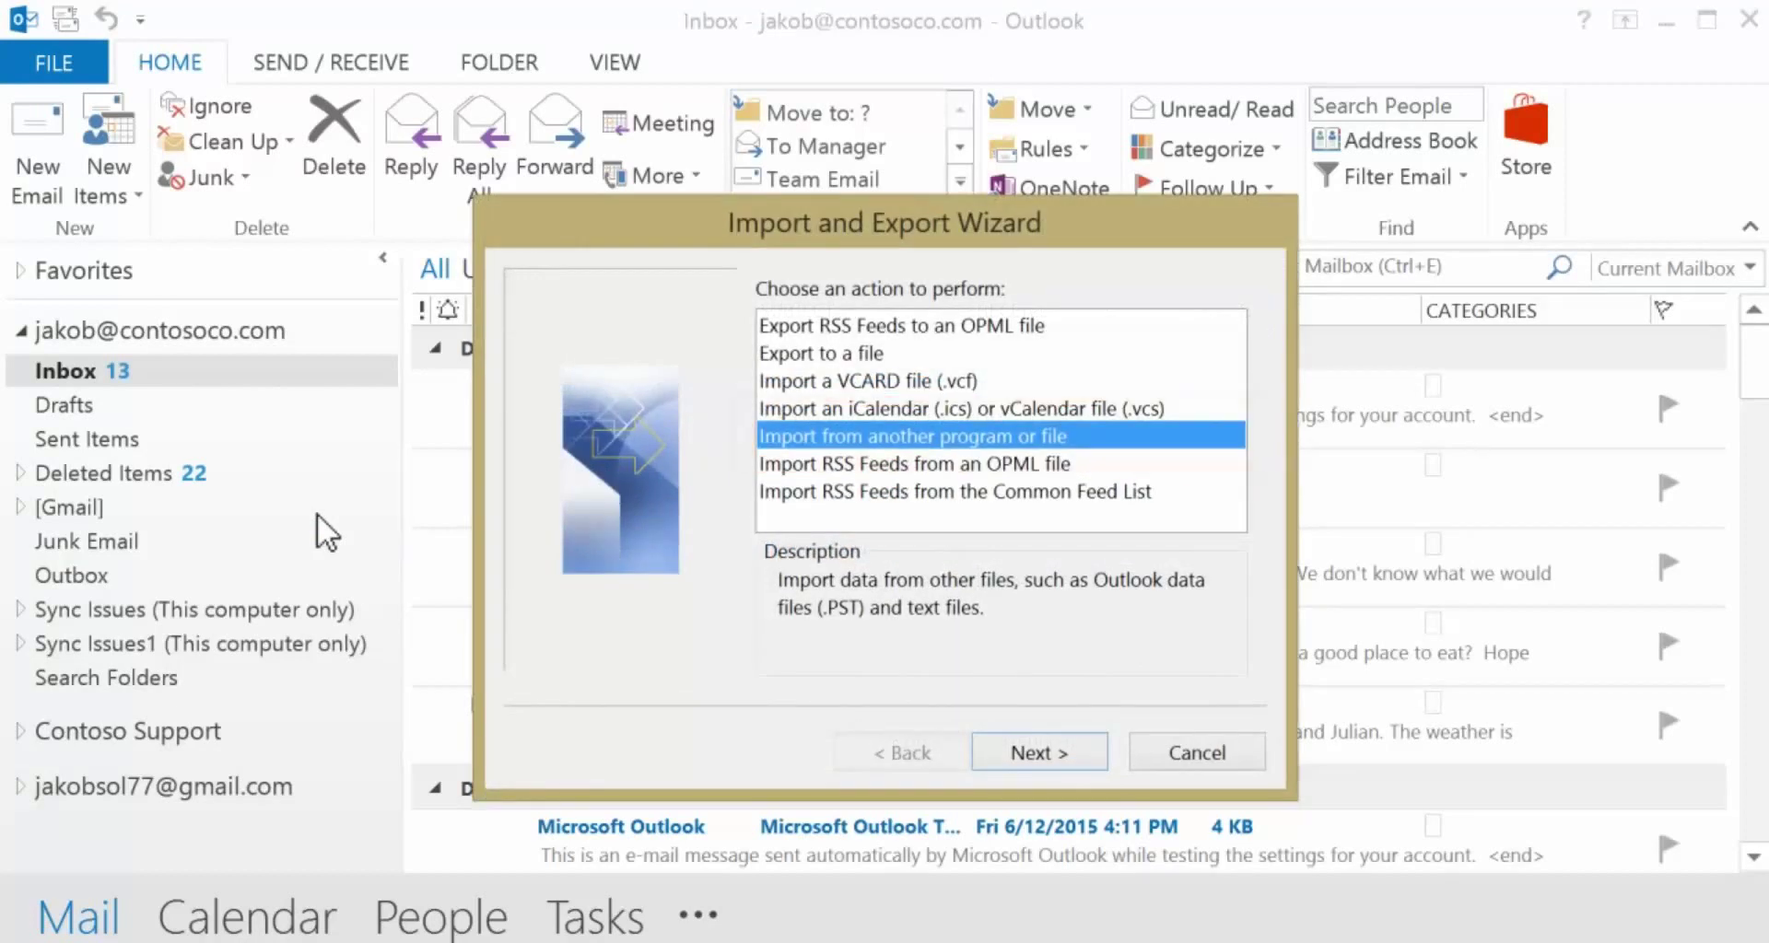
left_click(999, 750)
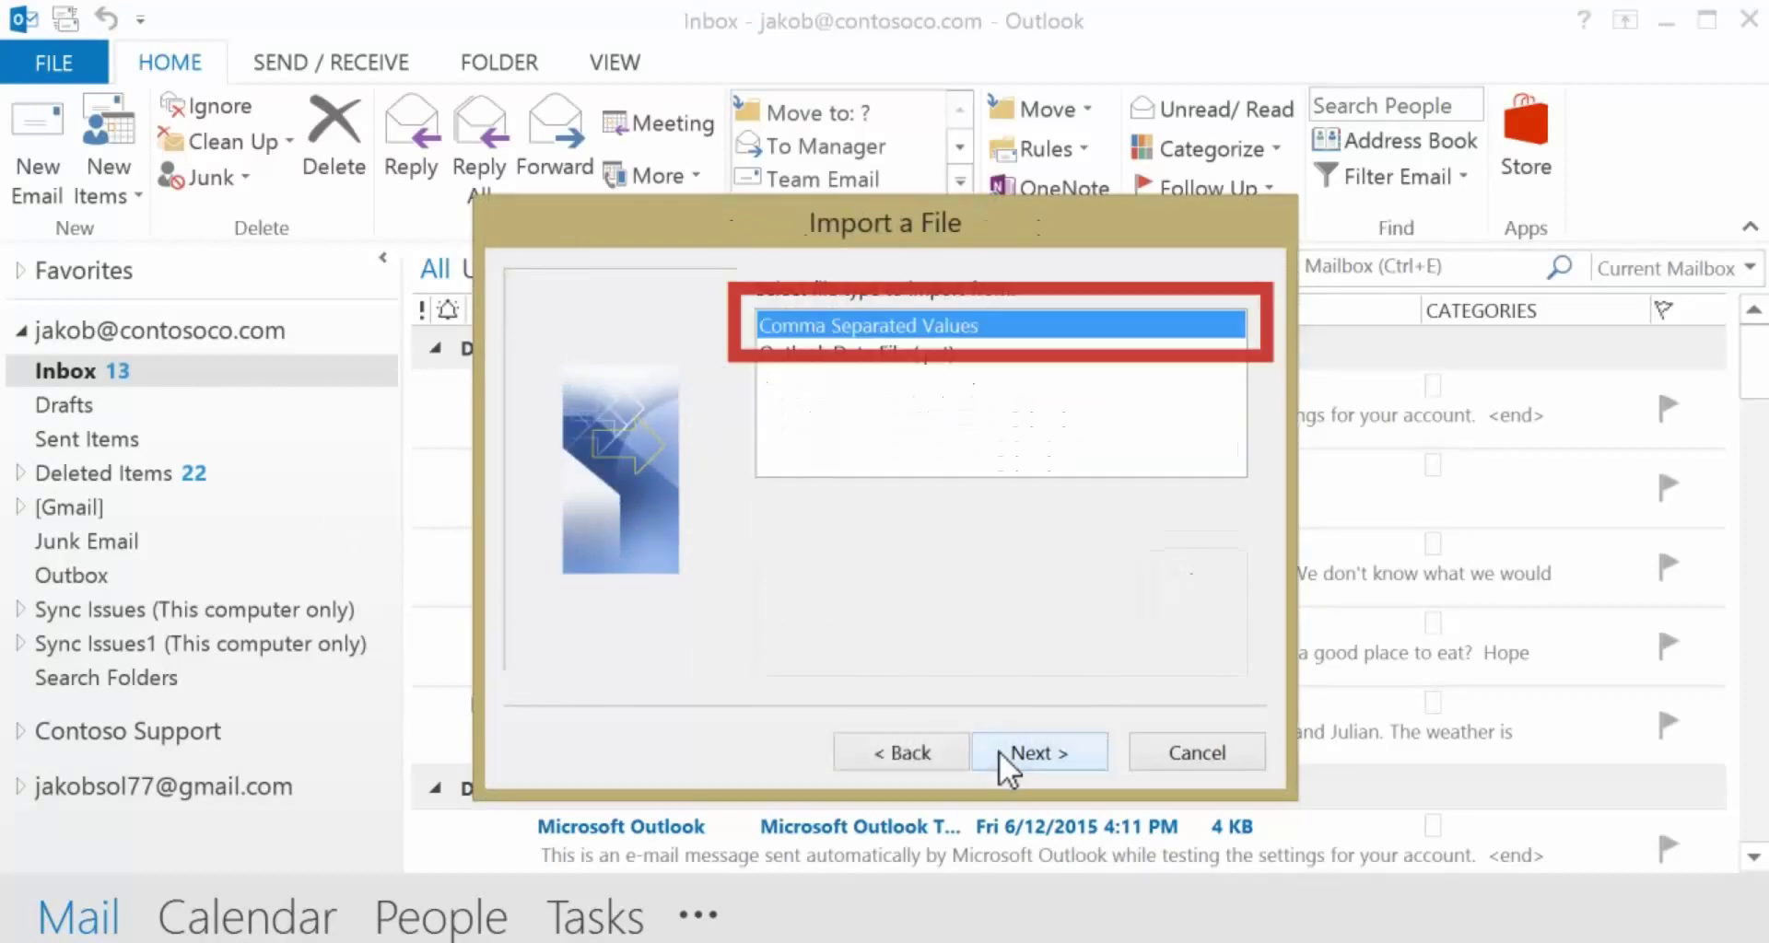
left_click(999, 750)
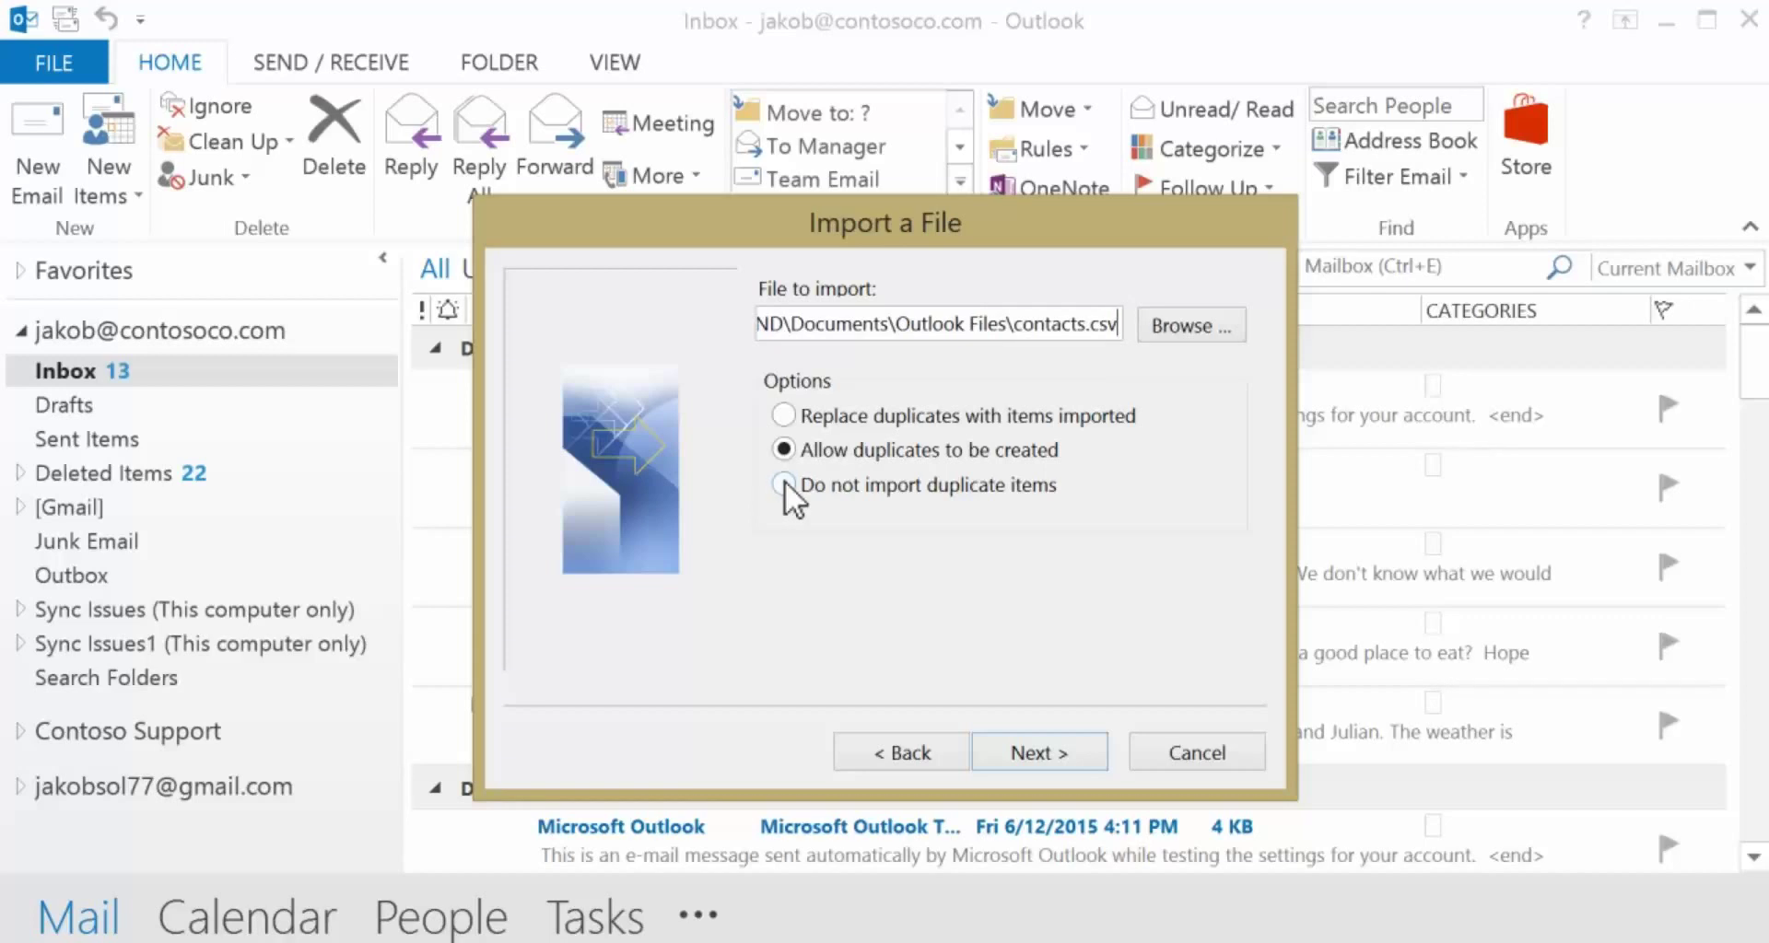
left_click(784, 482)
left_click(993, 750)
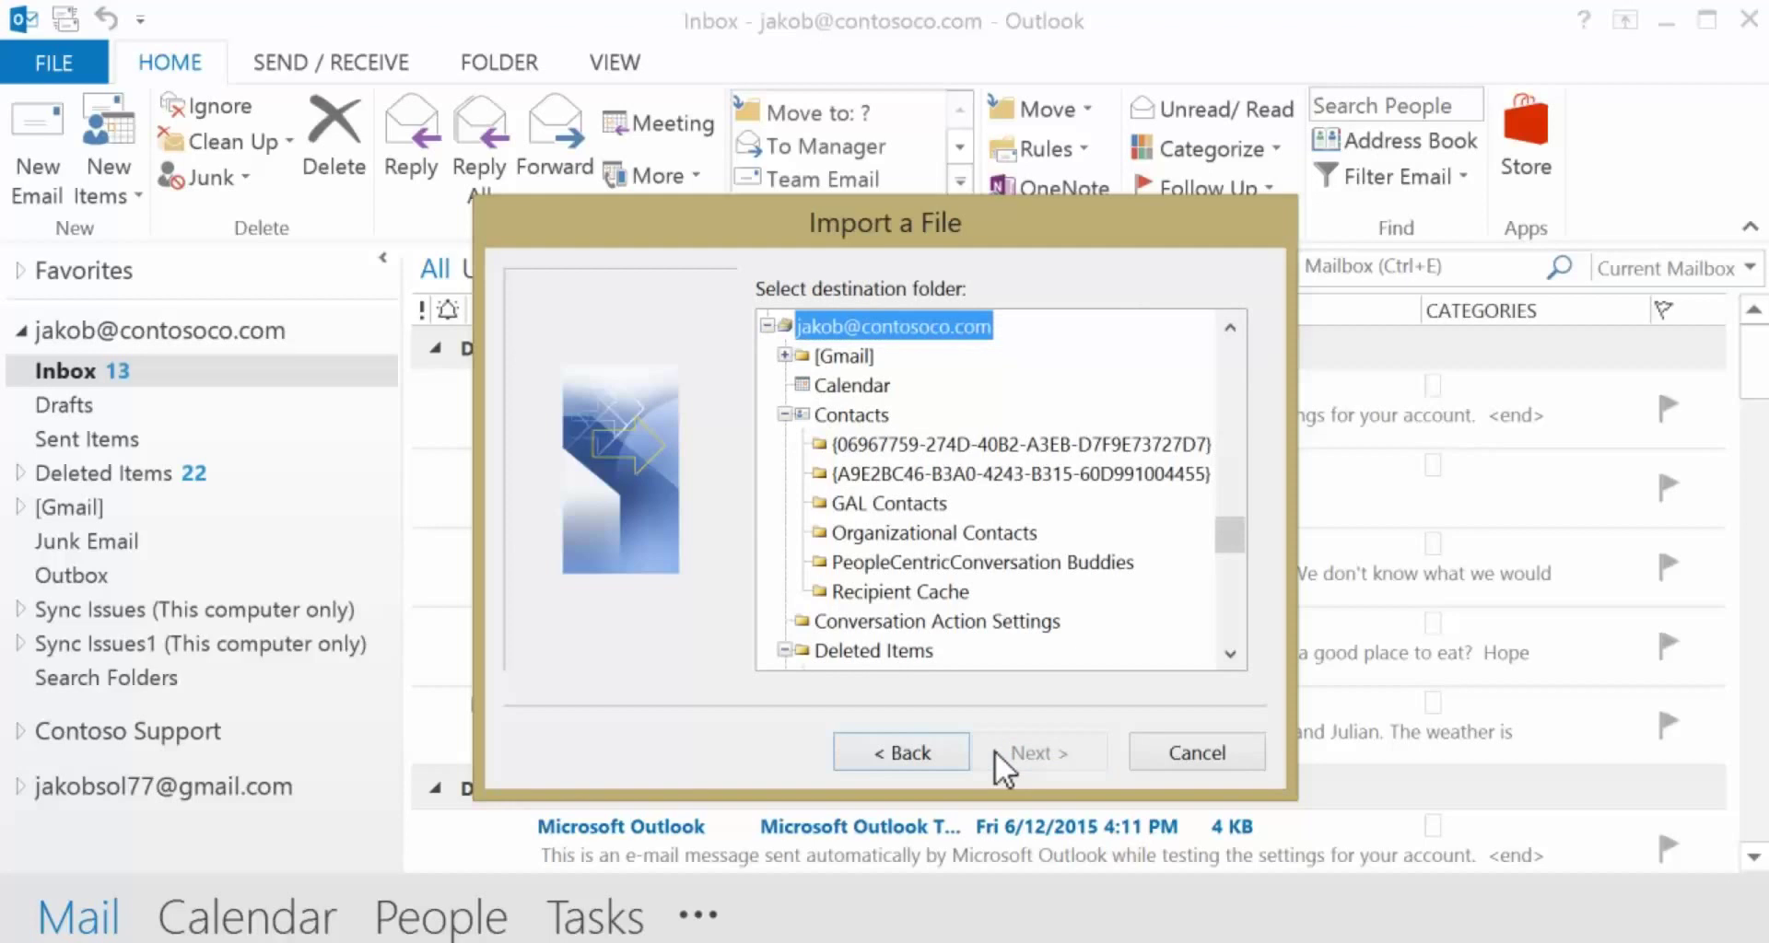
left_click(847, 412)
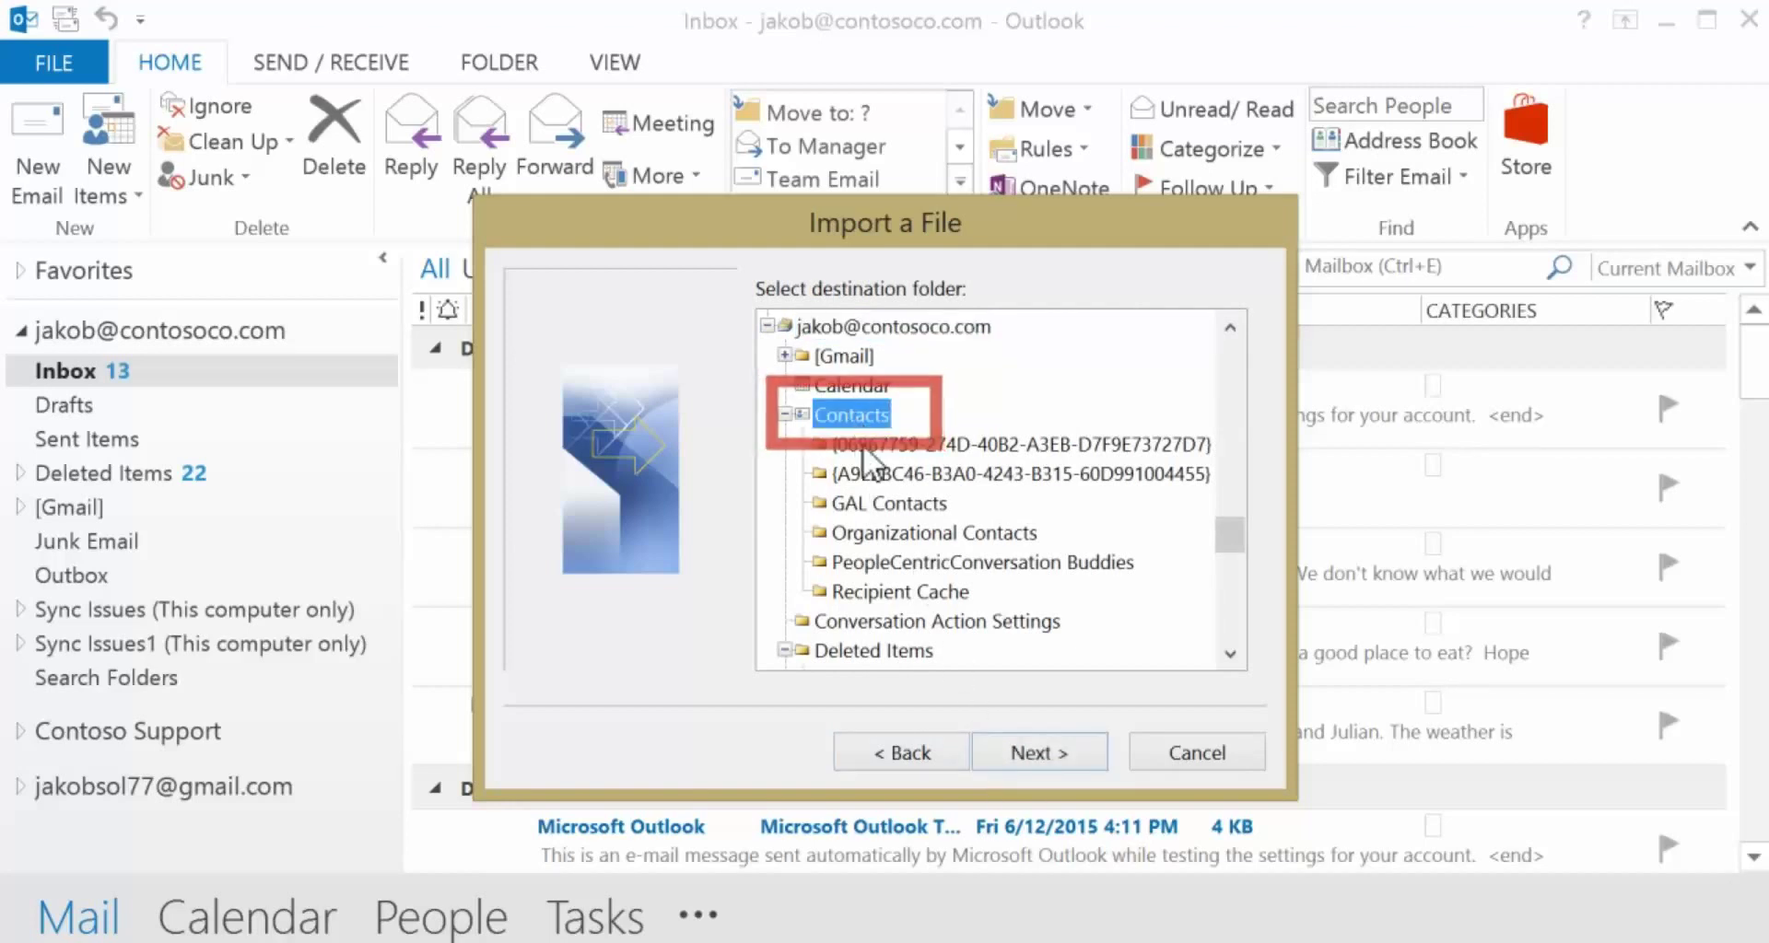
left_click(999, 754)
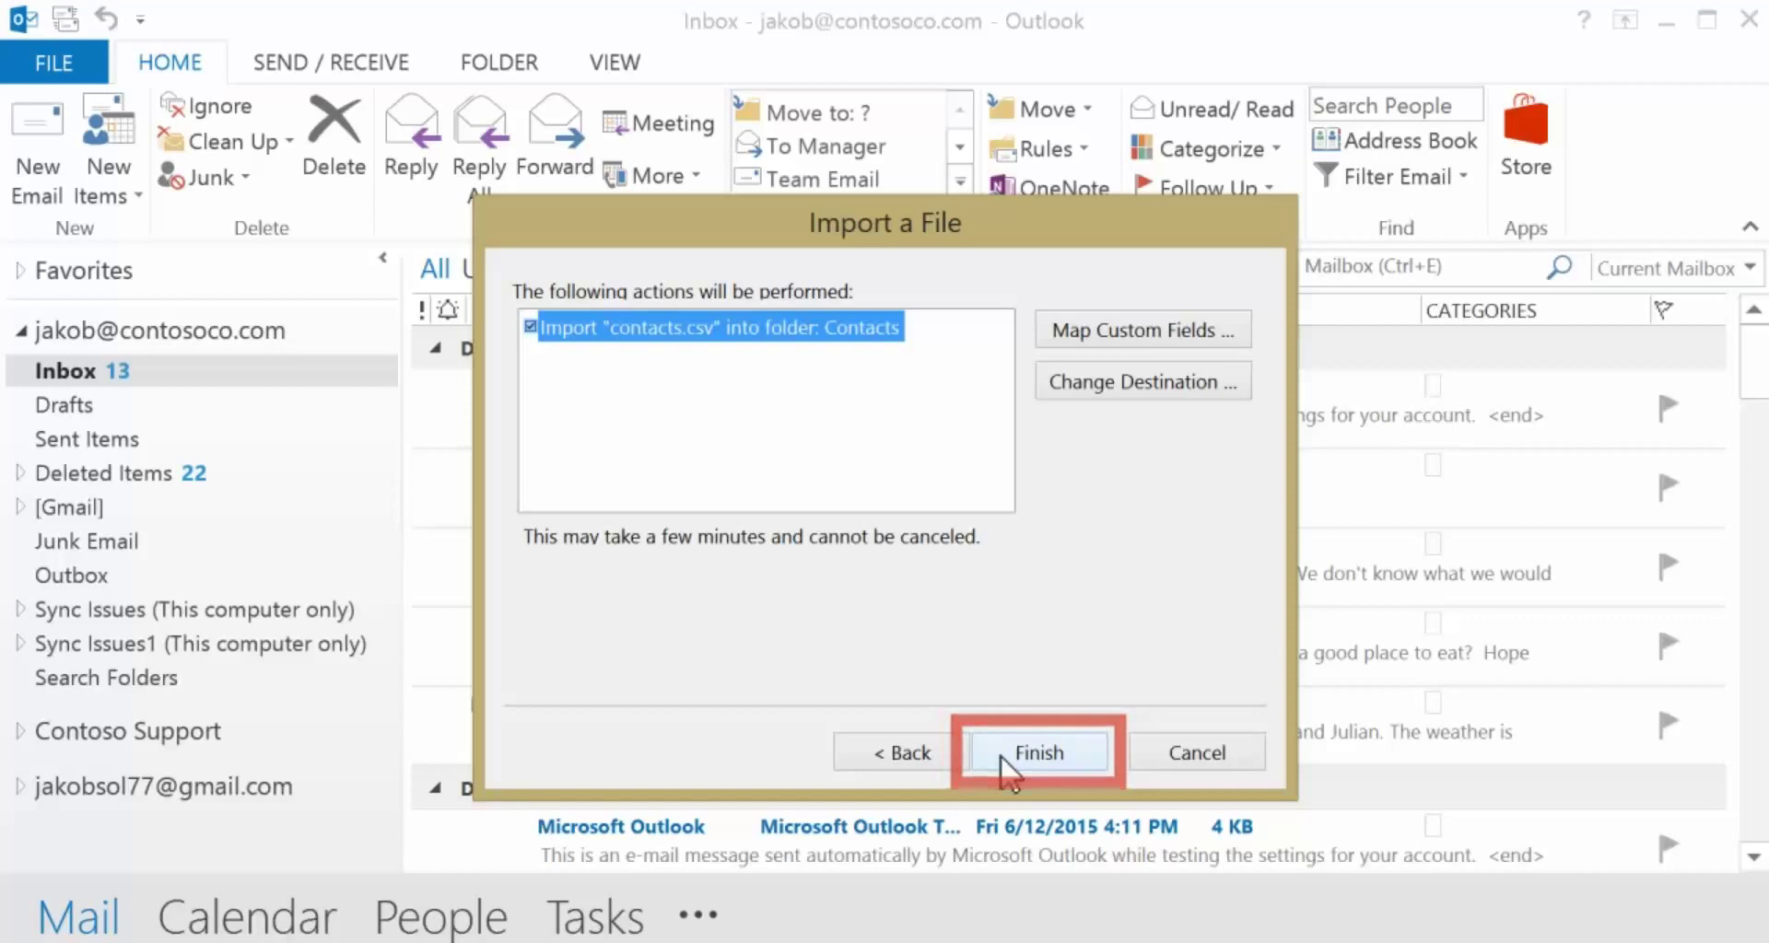
left_click(1001, 755)
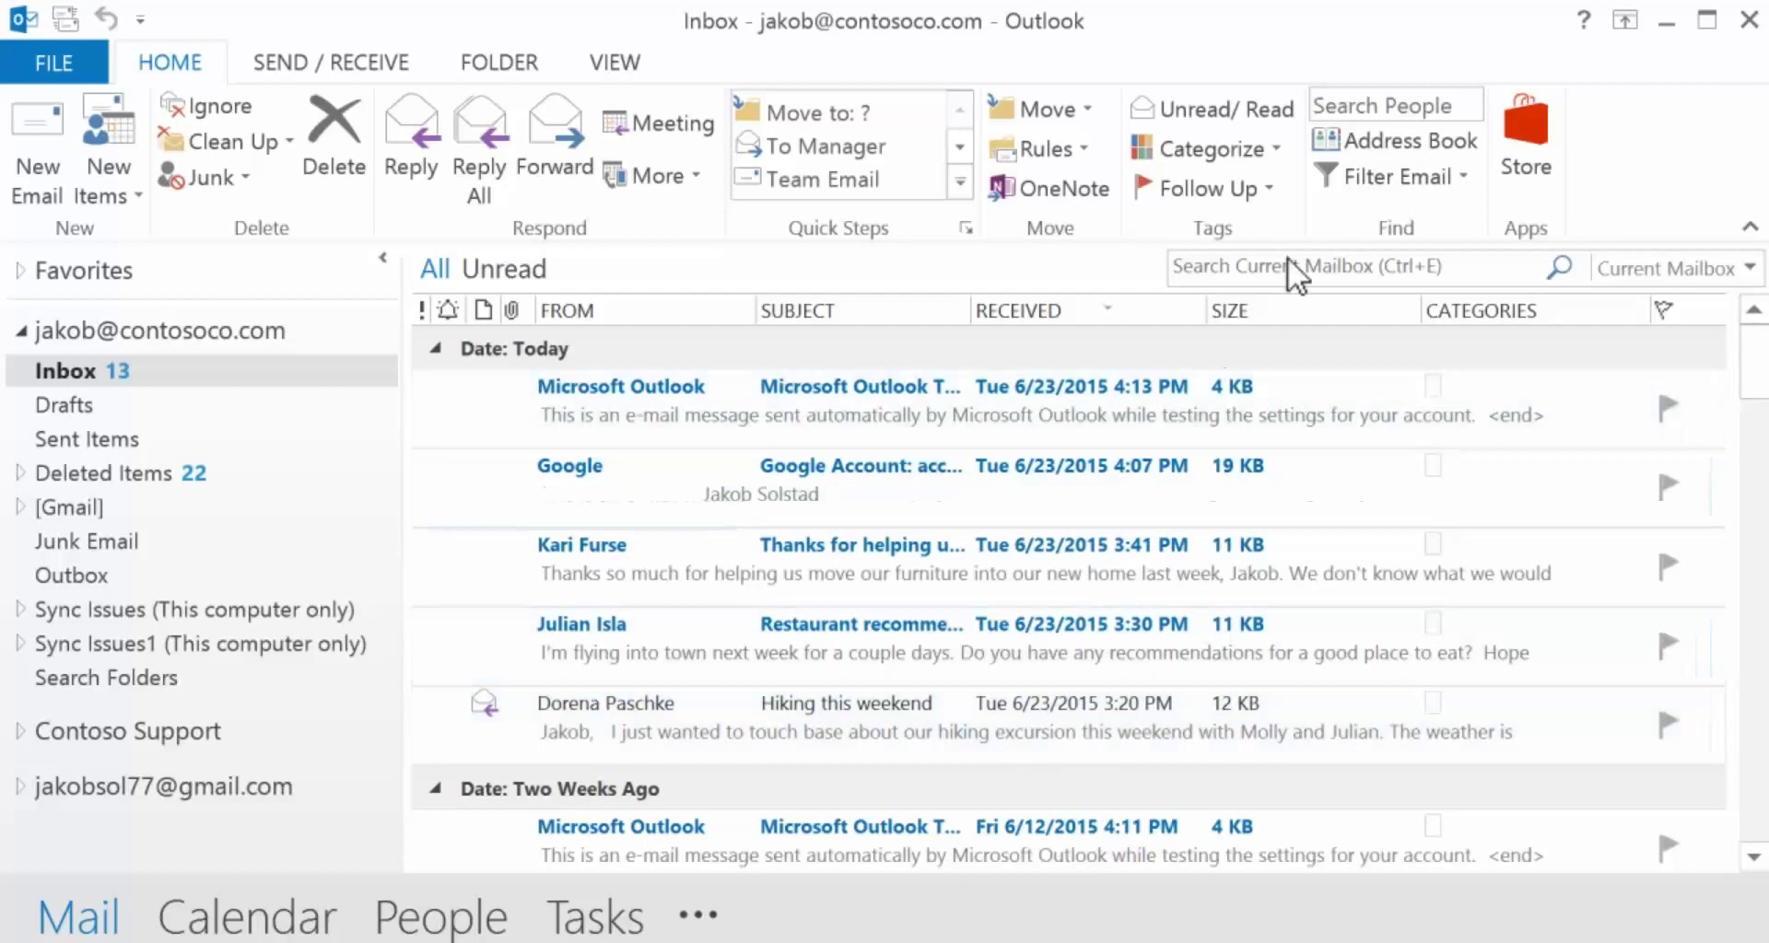
- Open the Address Book and switch it to the mailbox's own Contacts list
left_click(1350, 147)
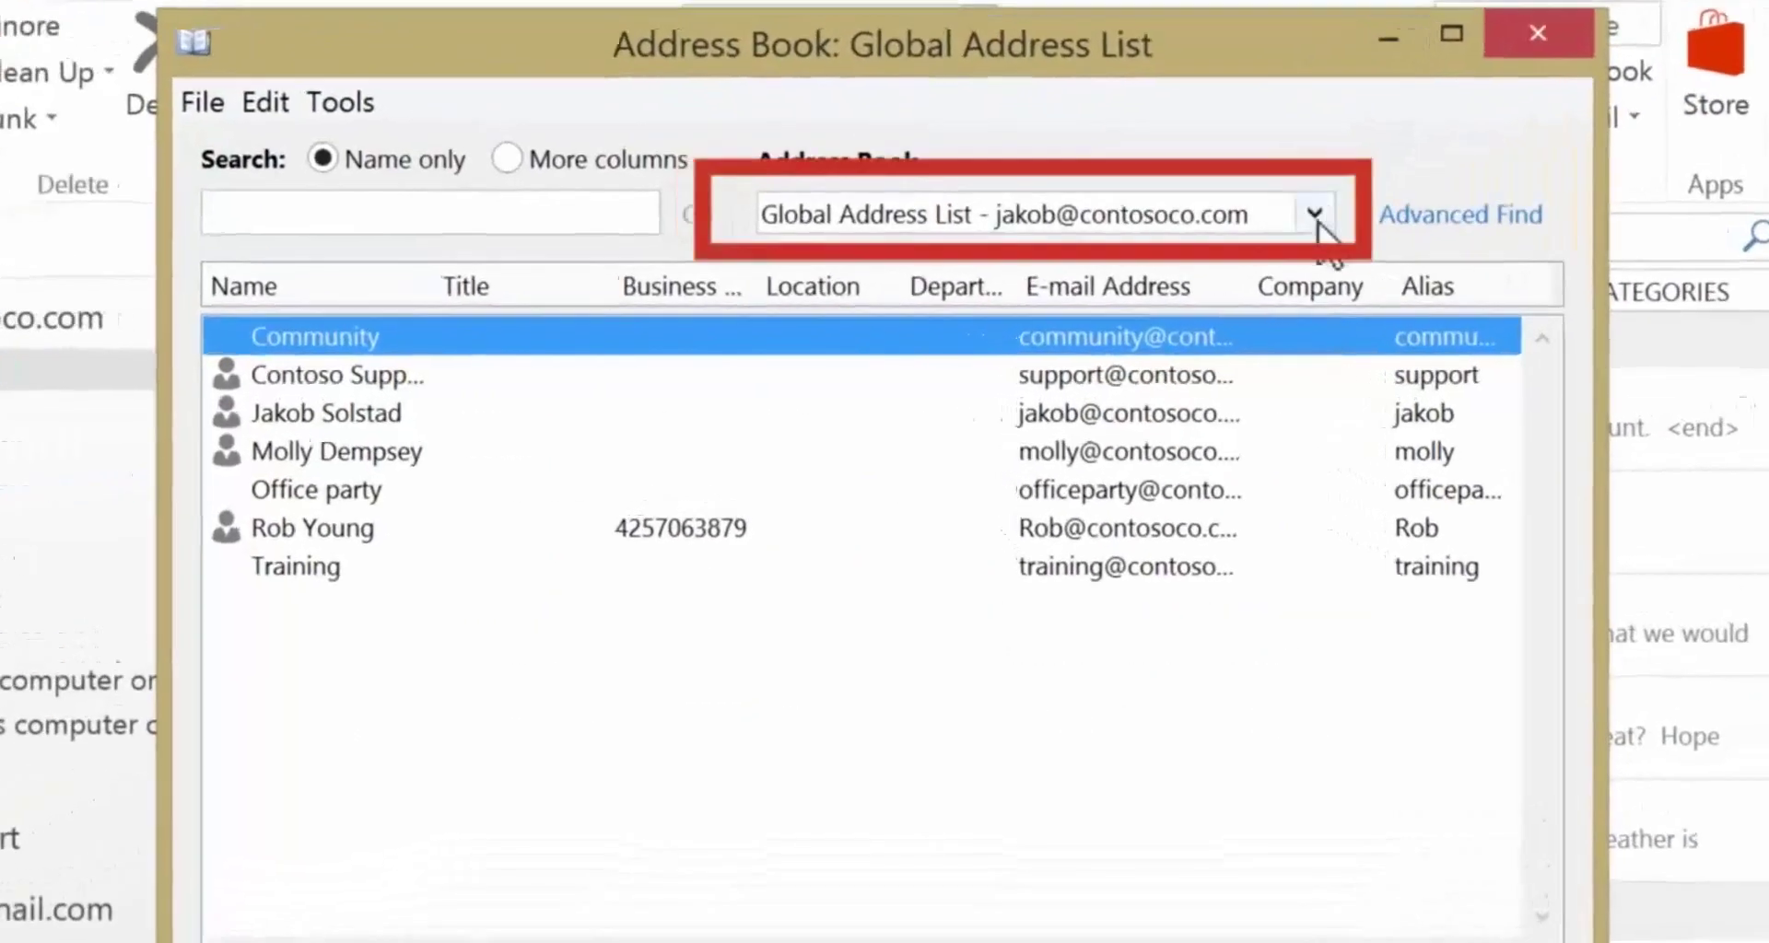
left_click(1316, 219)
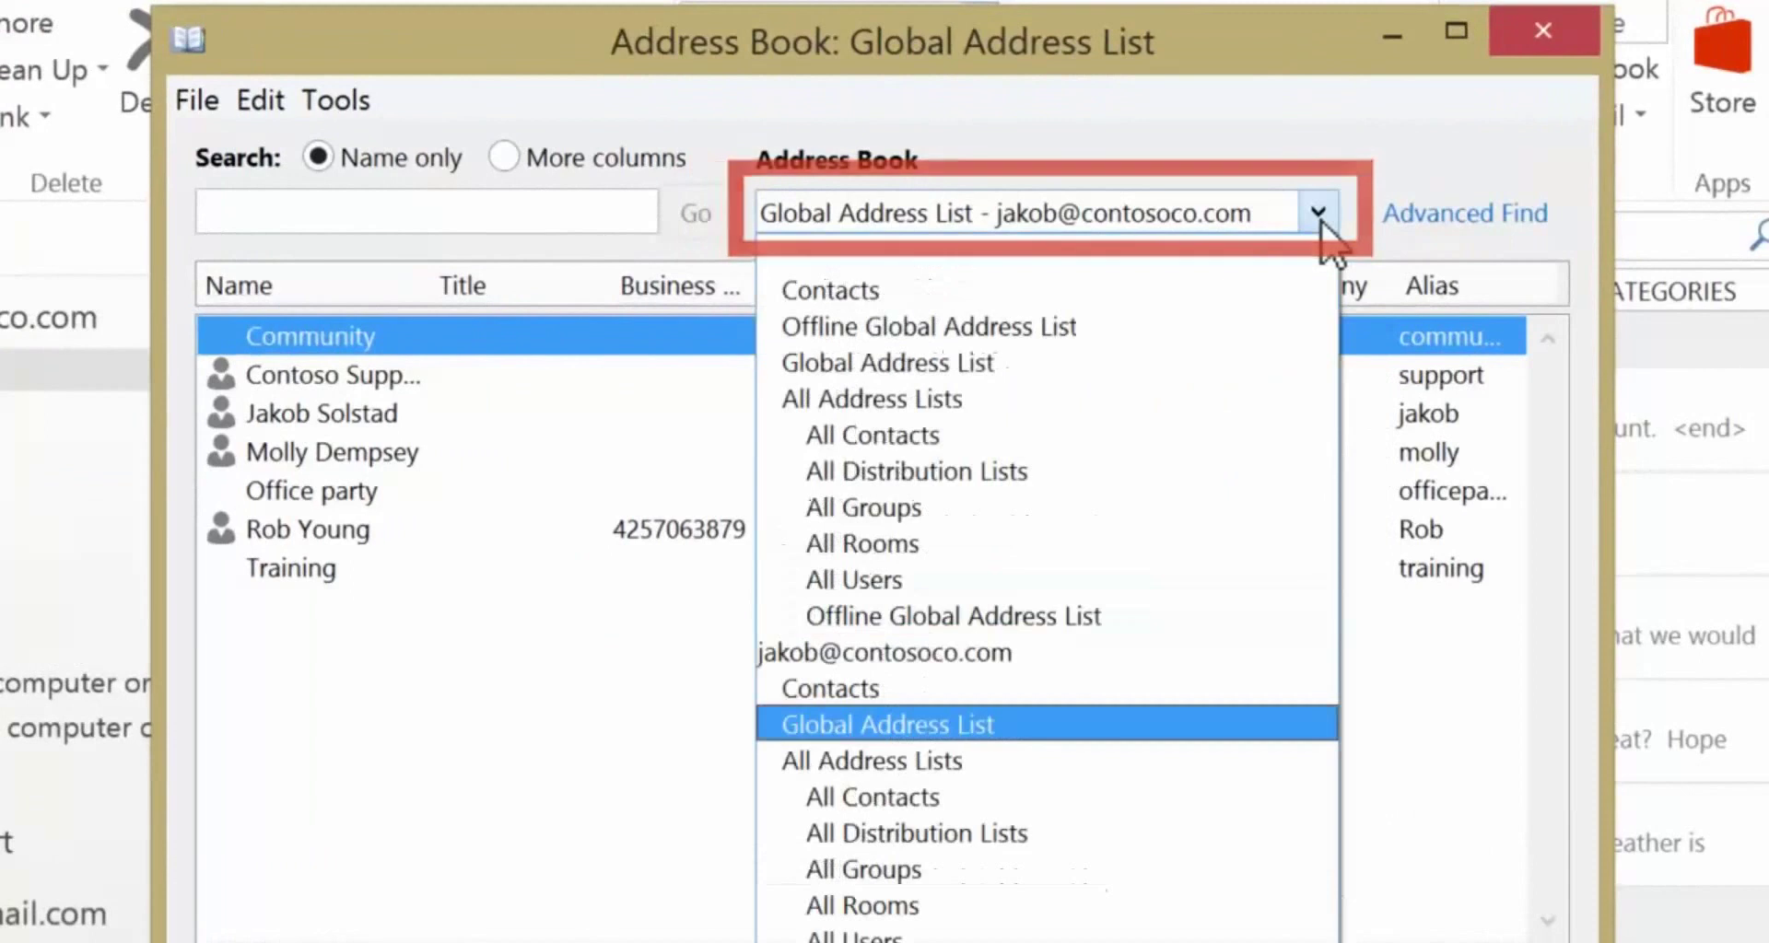
left_click(1191, 687)
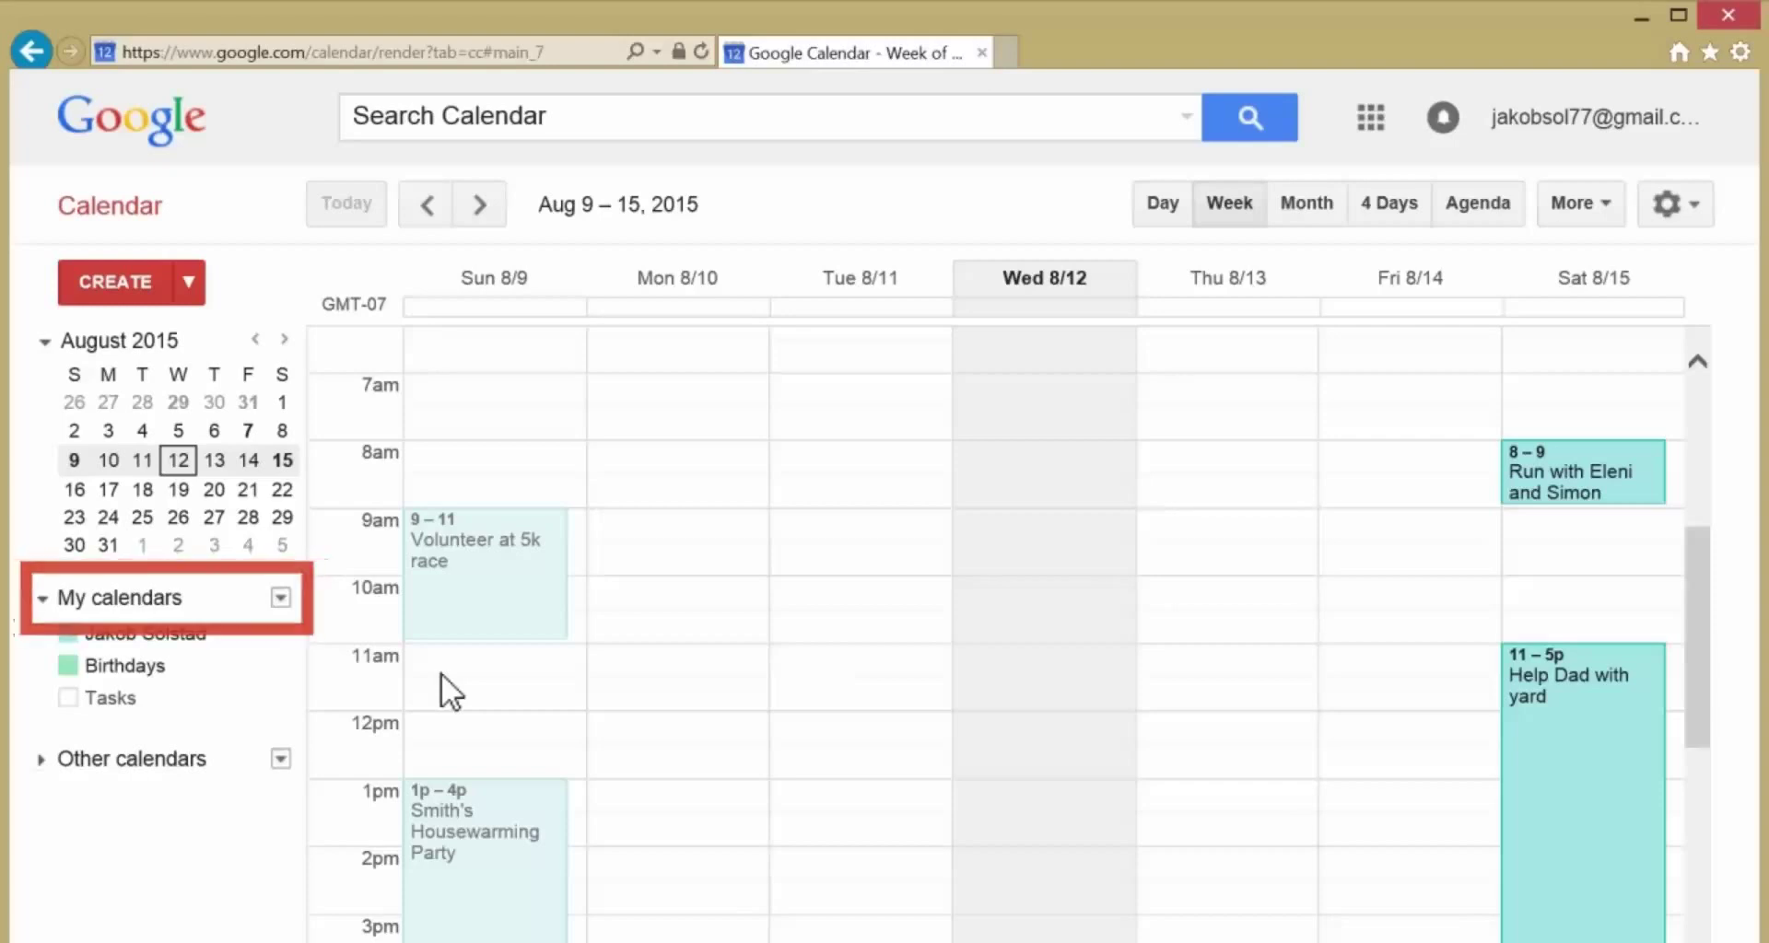
- In Google Calendar Settings, use Export calendars on the Calendars tab to download all calendars
left_click(270, 580)
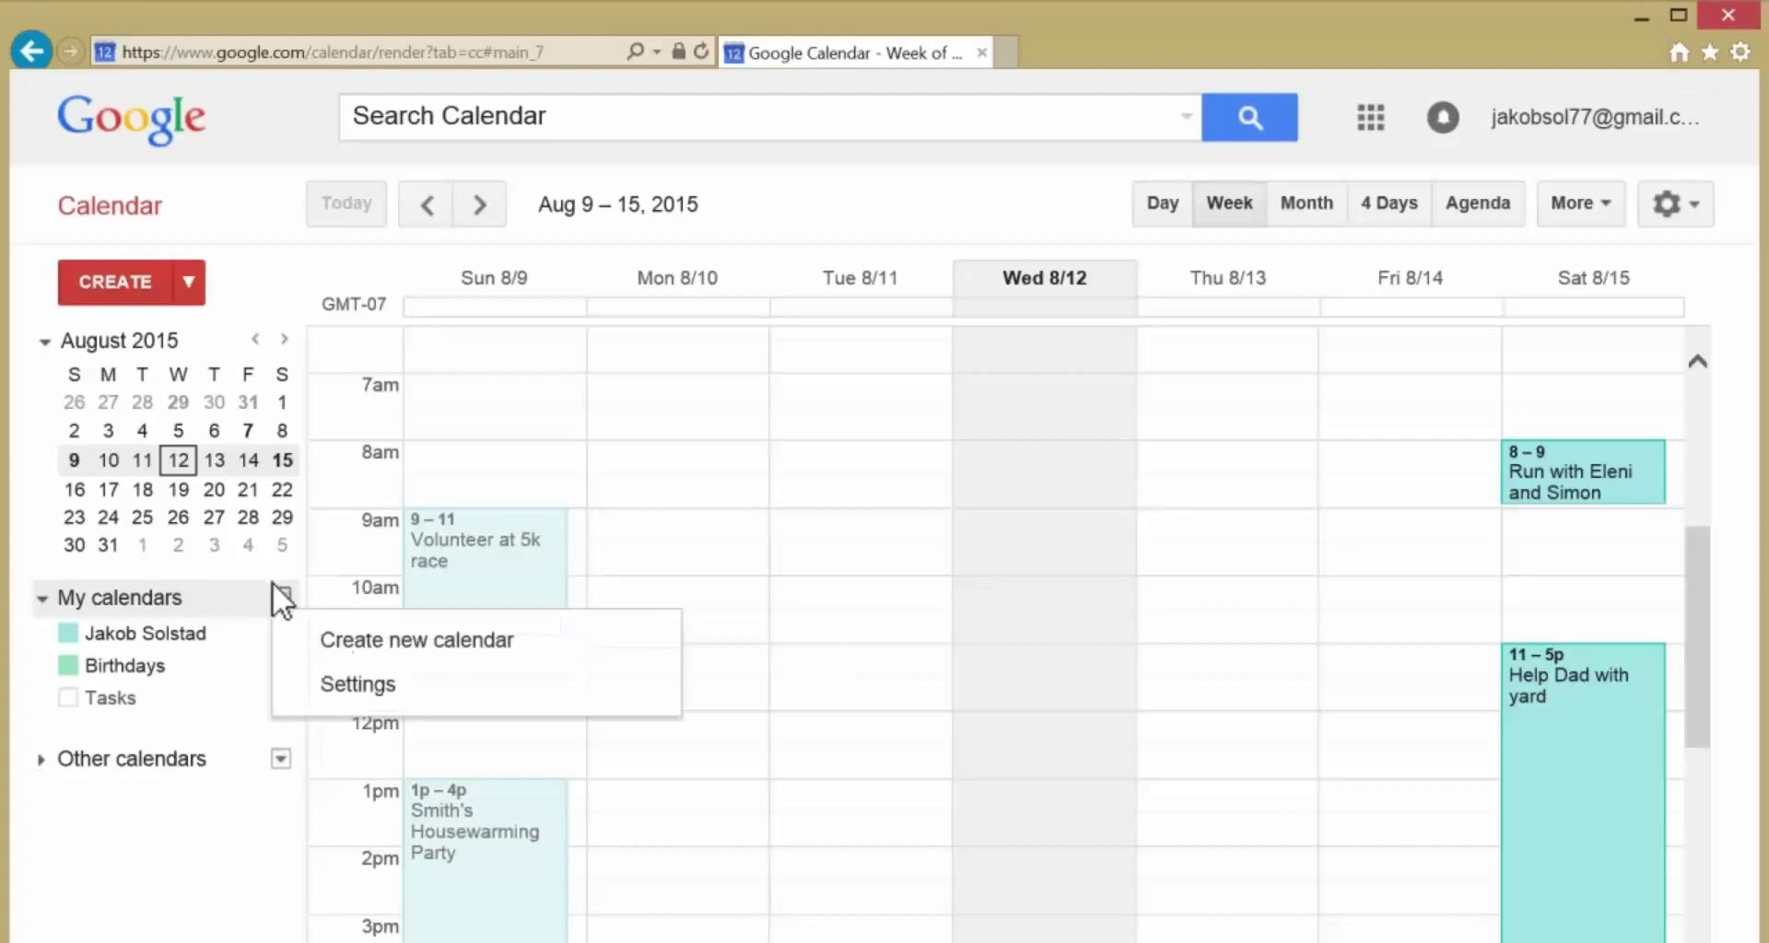
left_click(332, 669)
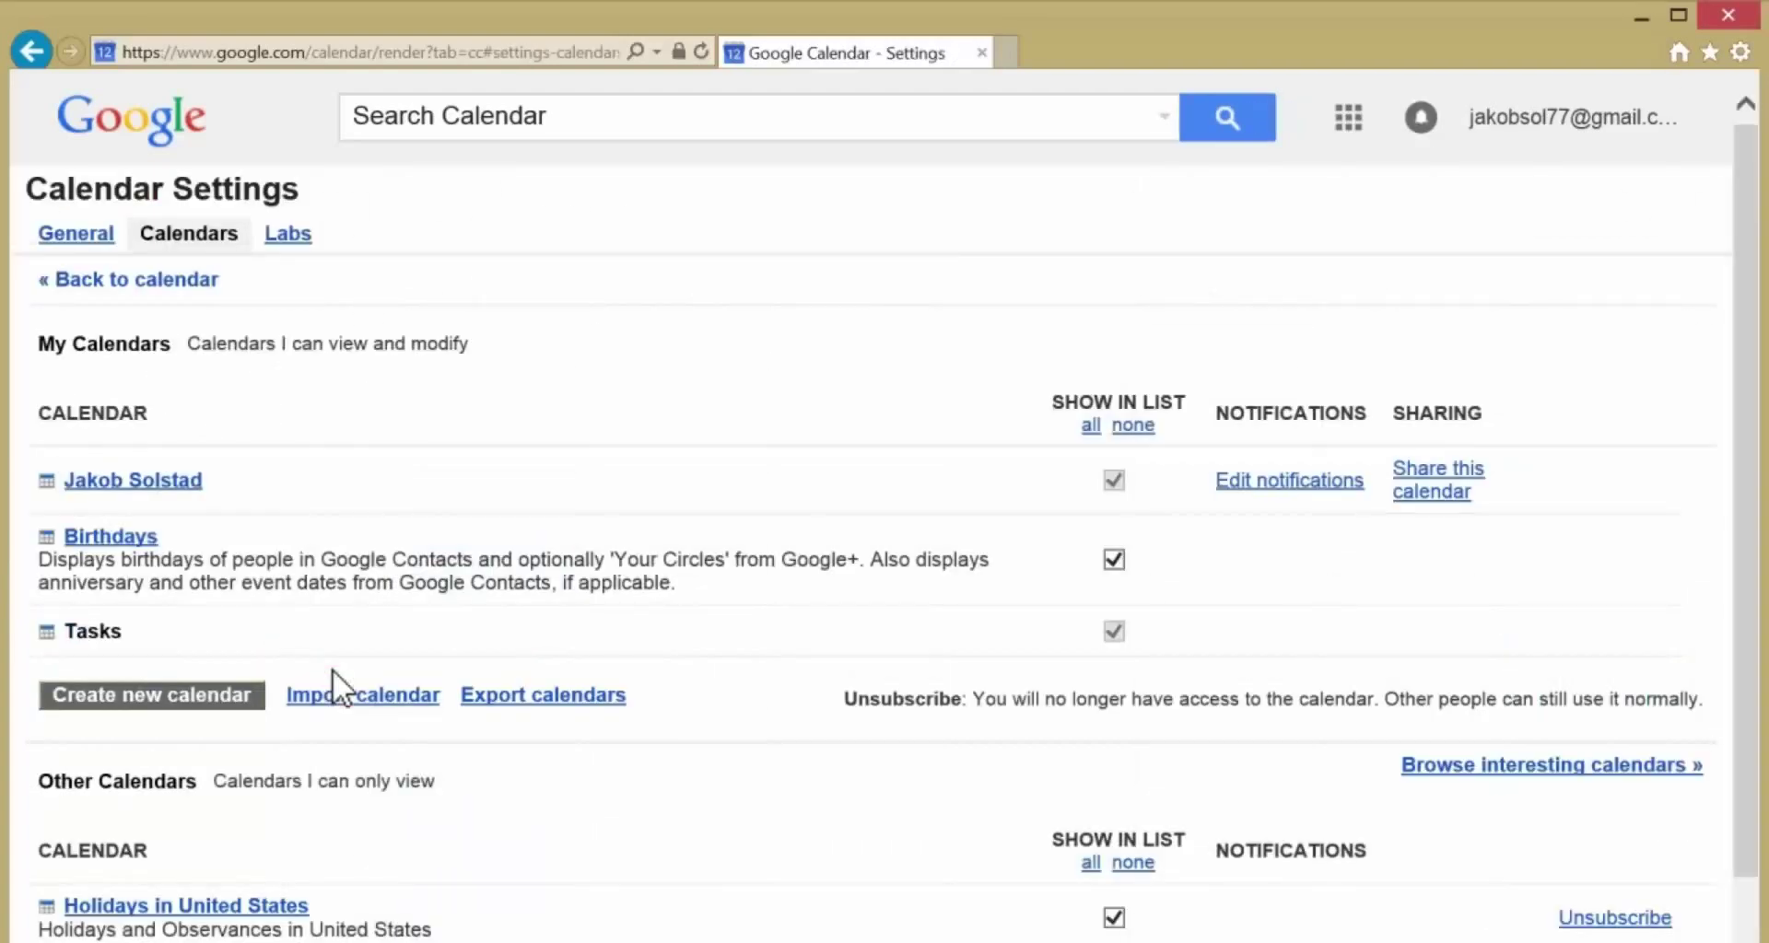
left_click(519, 687)
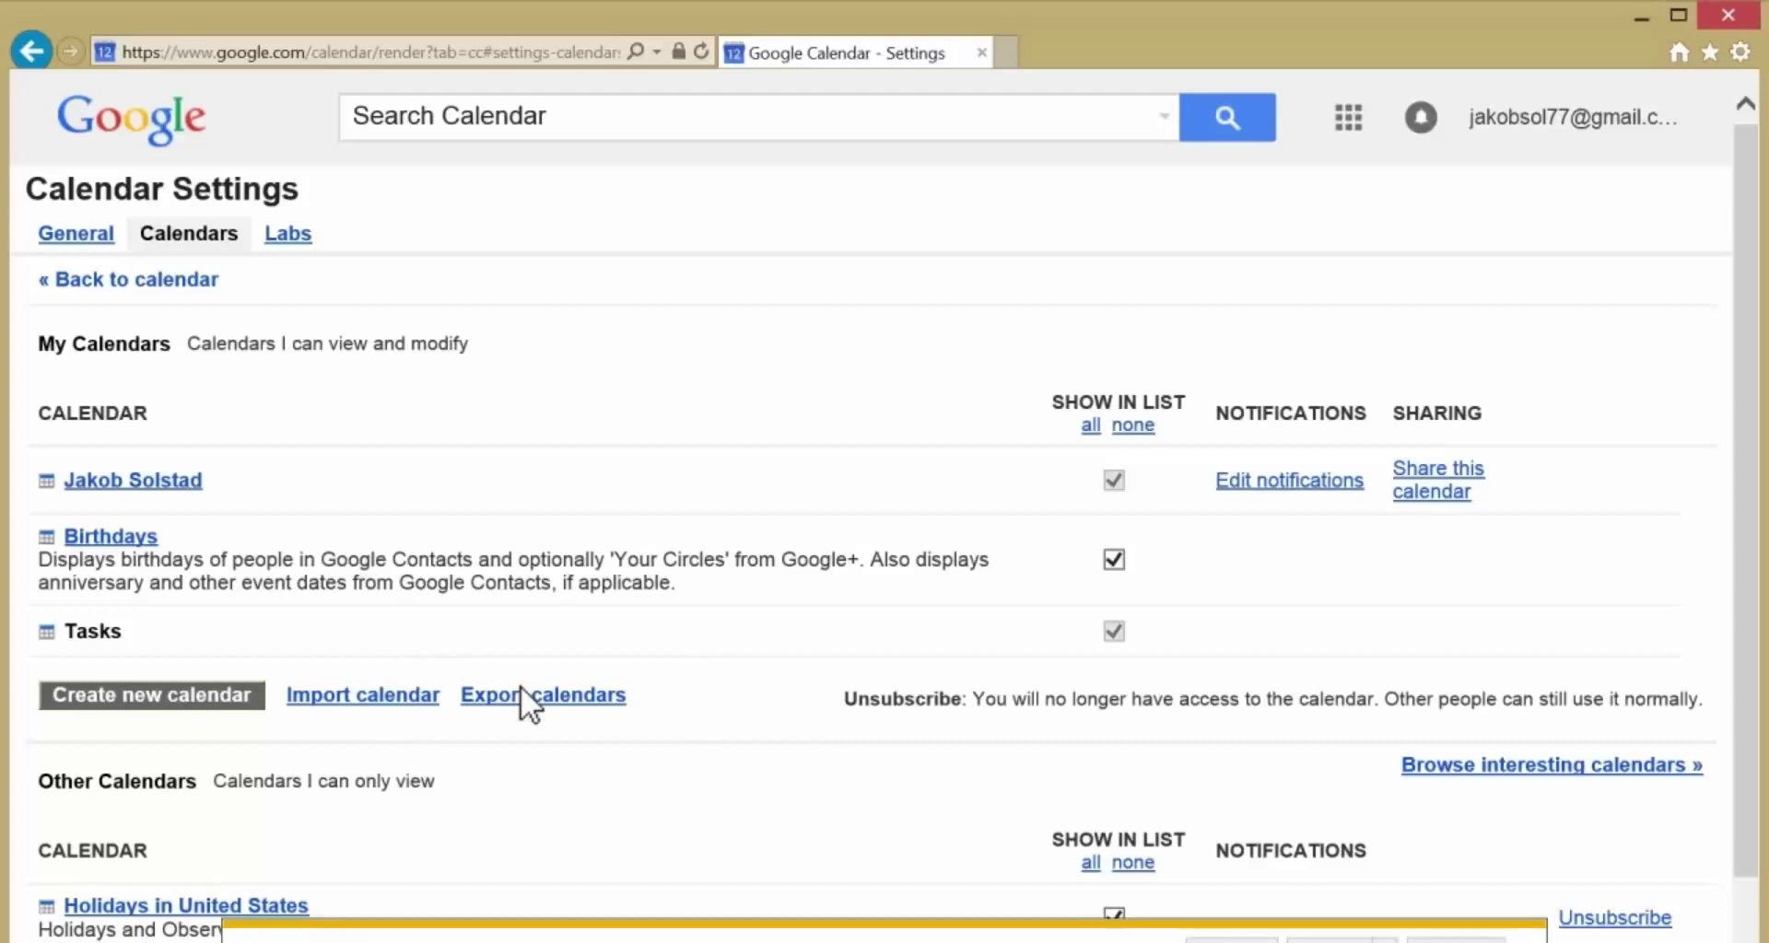
- Extract the downloaded .ical zip archive in Outlook Files with Extract All
left_click(1330, 938)
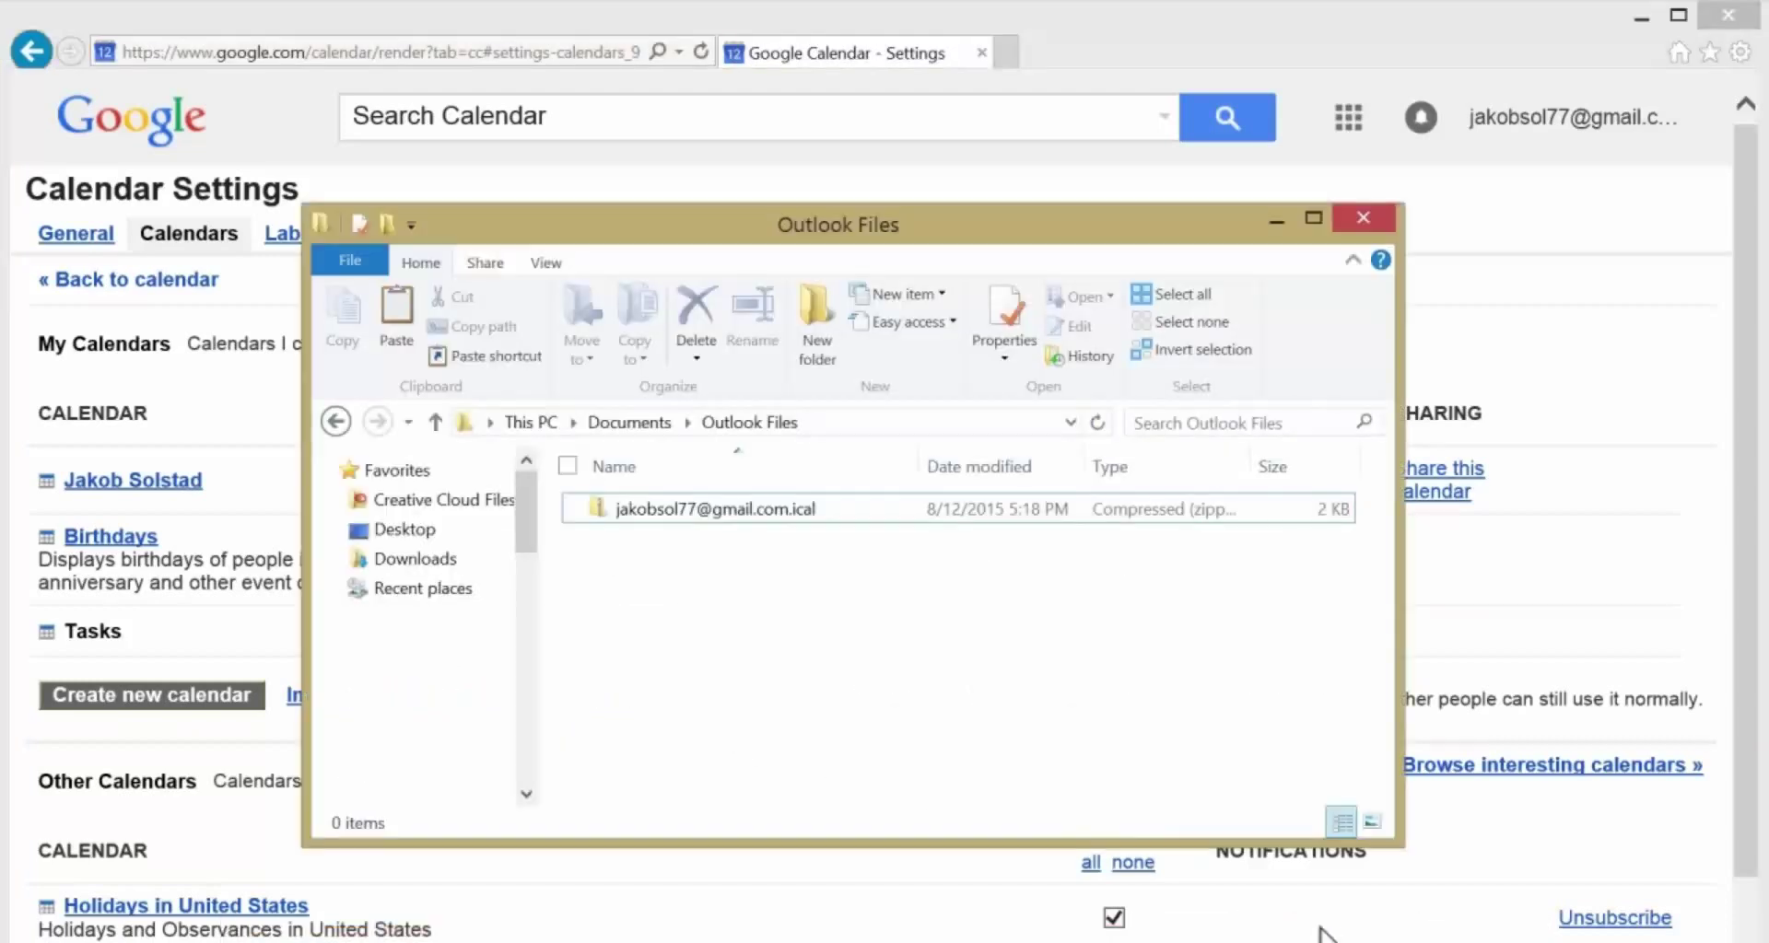
left_click(798, 510)
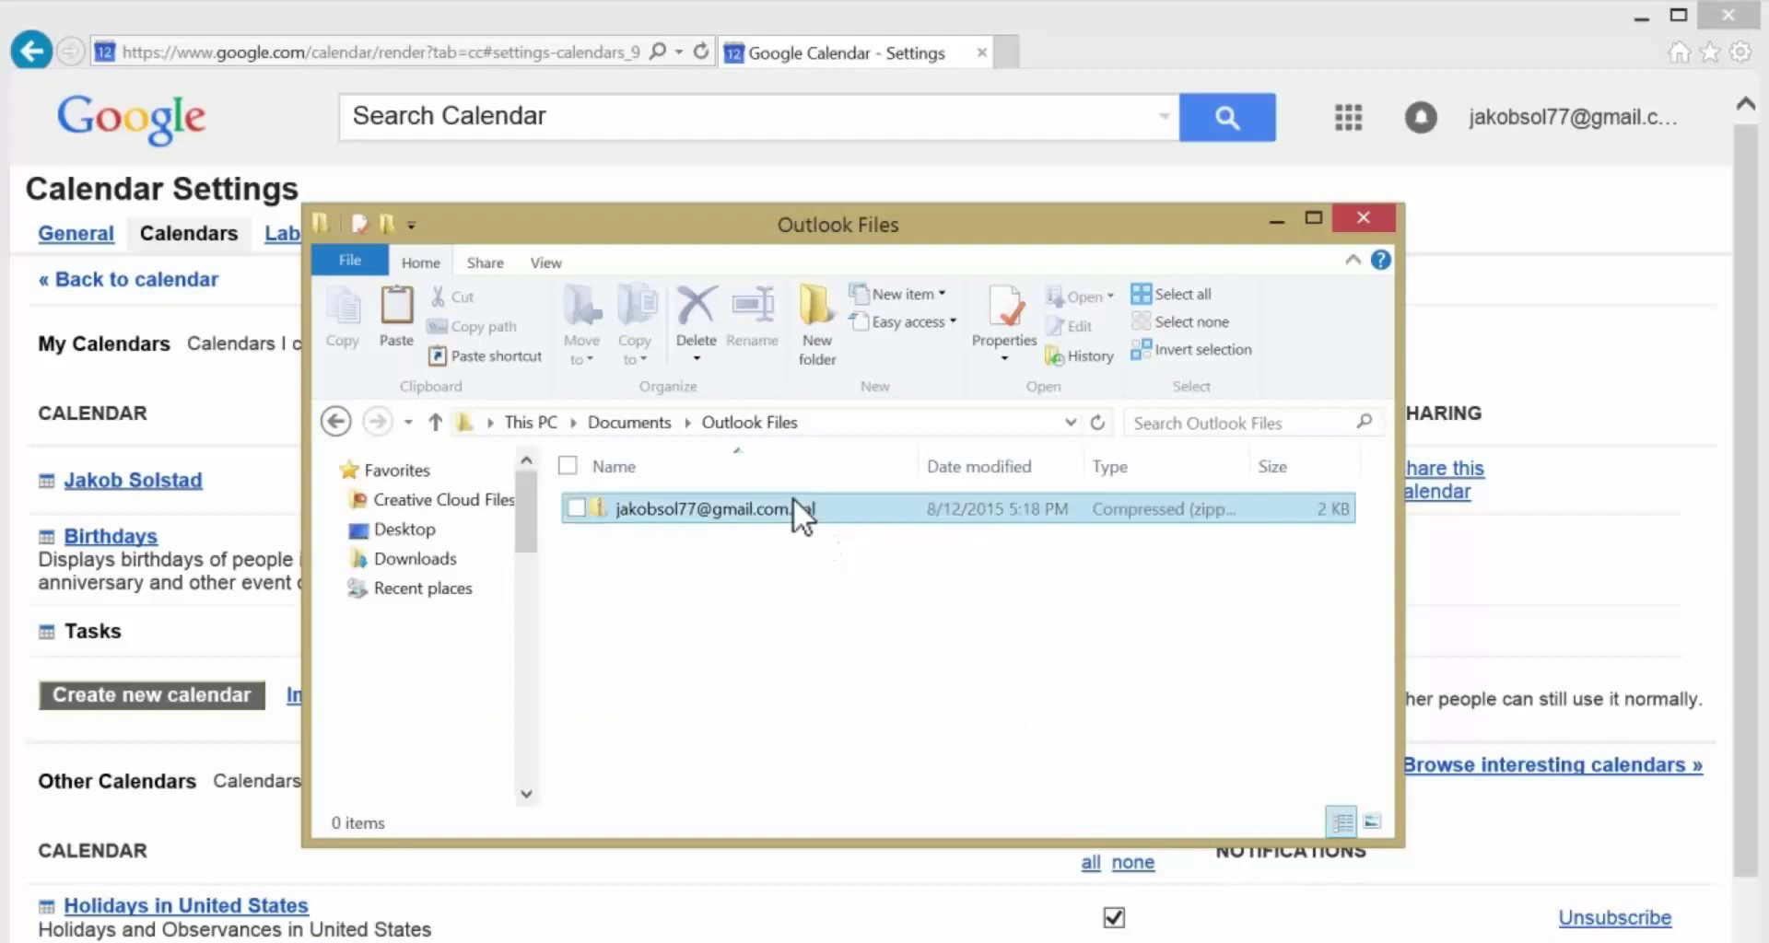
right_click(794, 499)
left_click(794, 580)
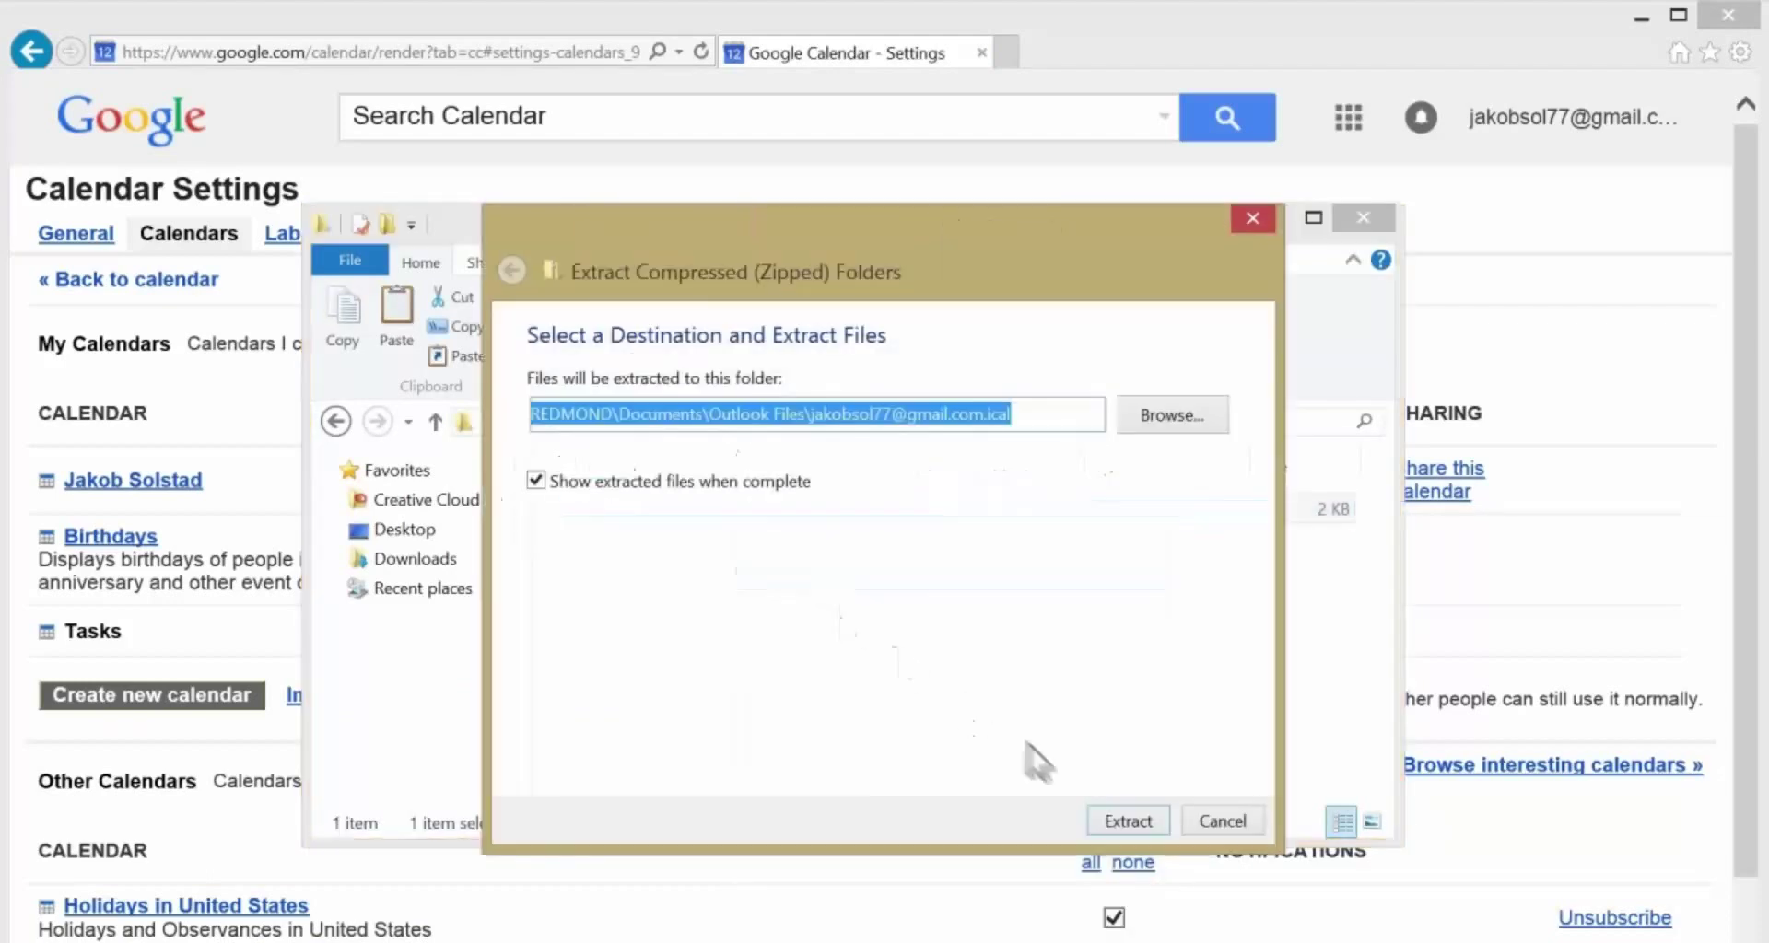
left_click(1125, 820)
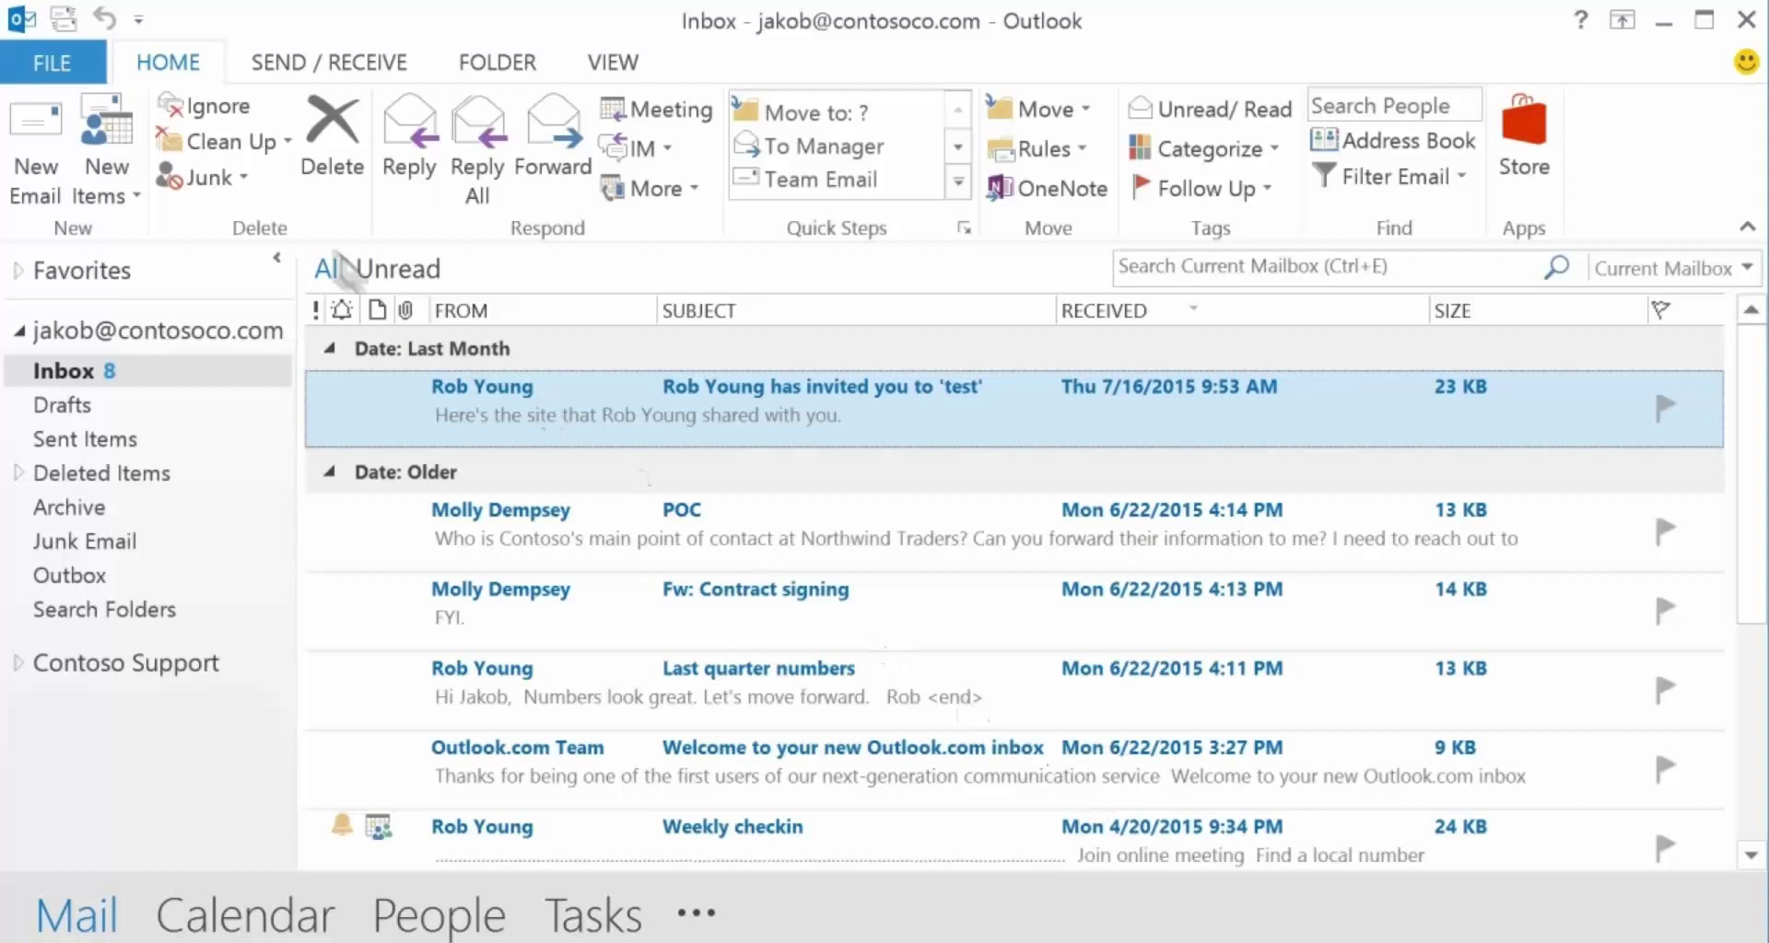
- Import the extracted personal iCalendar file into Outlook's existing calendar
left_click(47, 52)
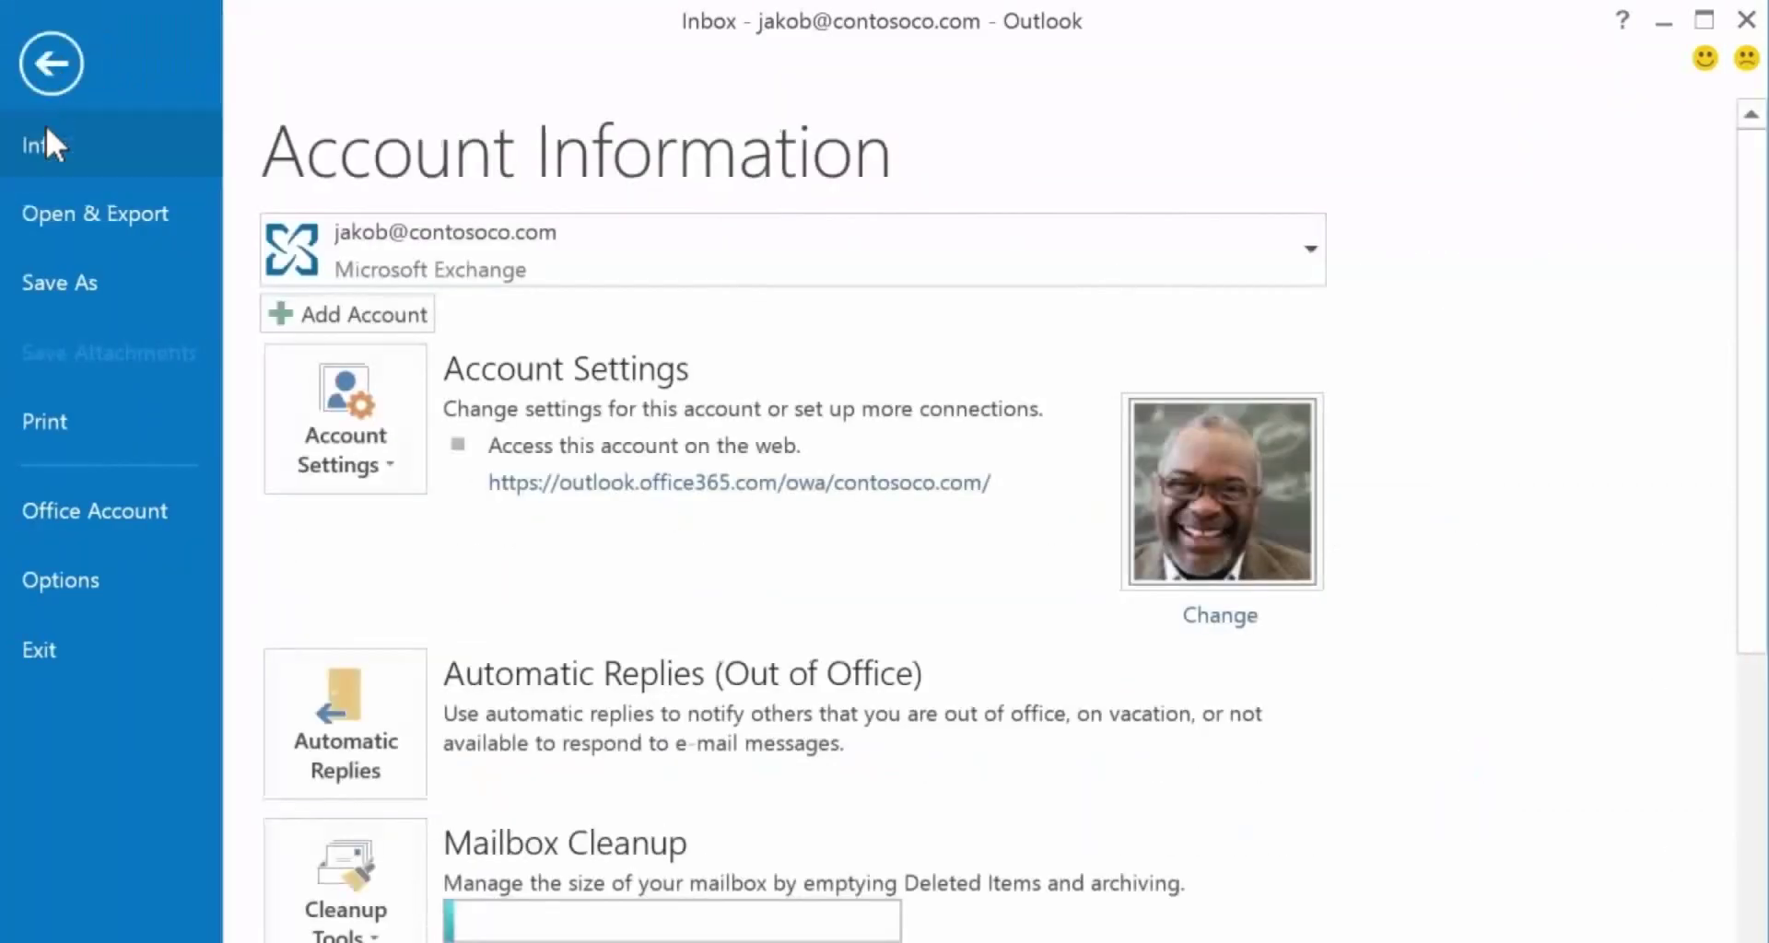
left_click(46, 209)
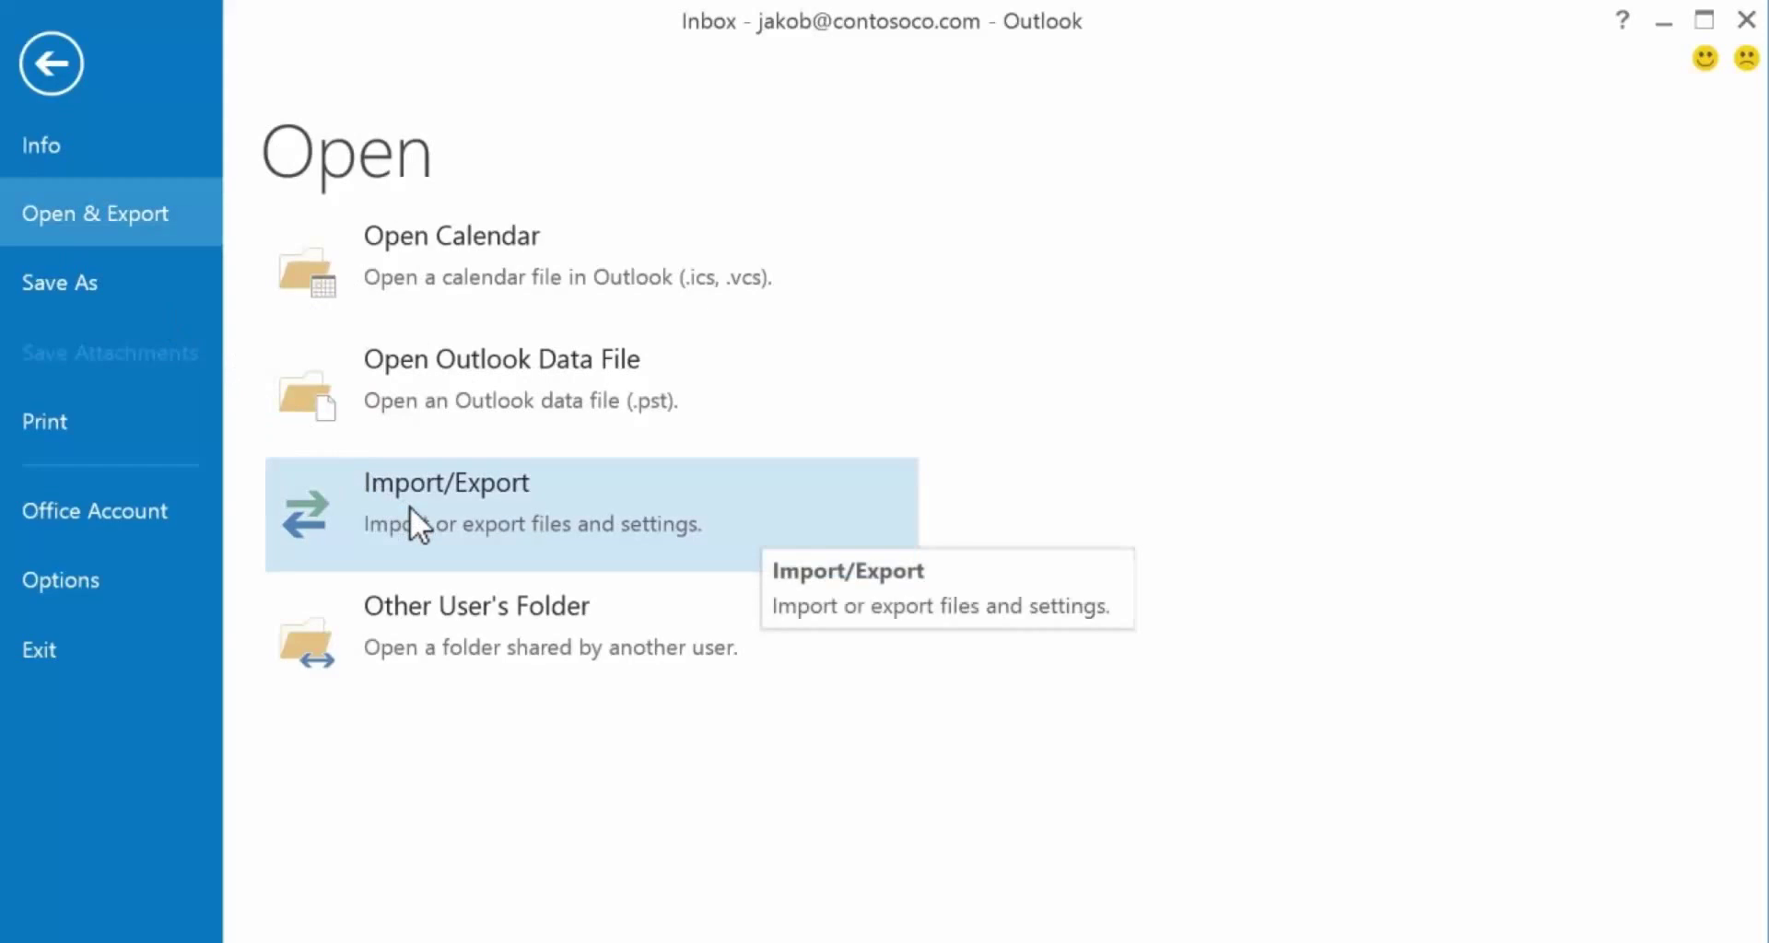
left_click(409, 506)
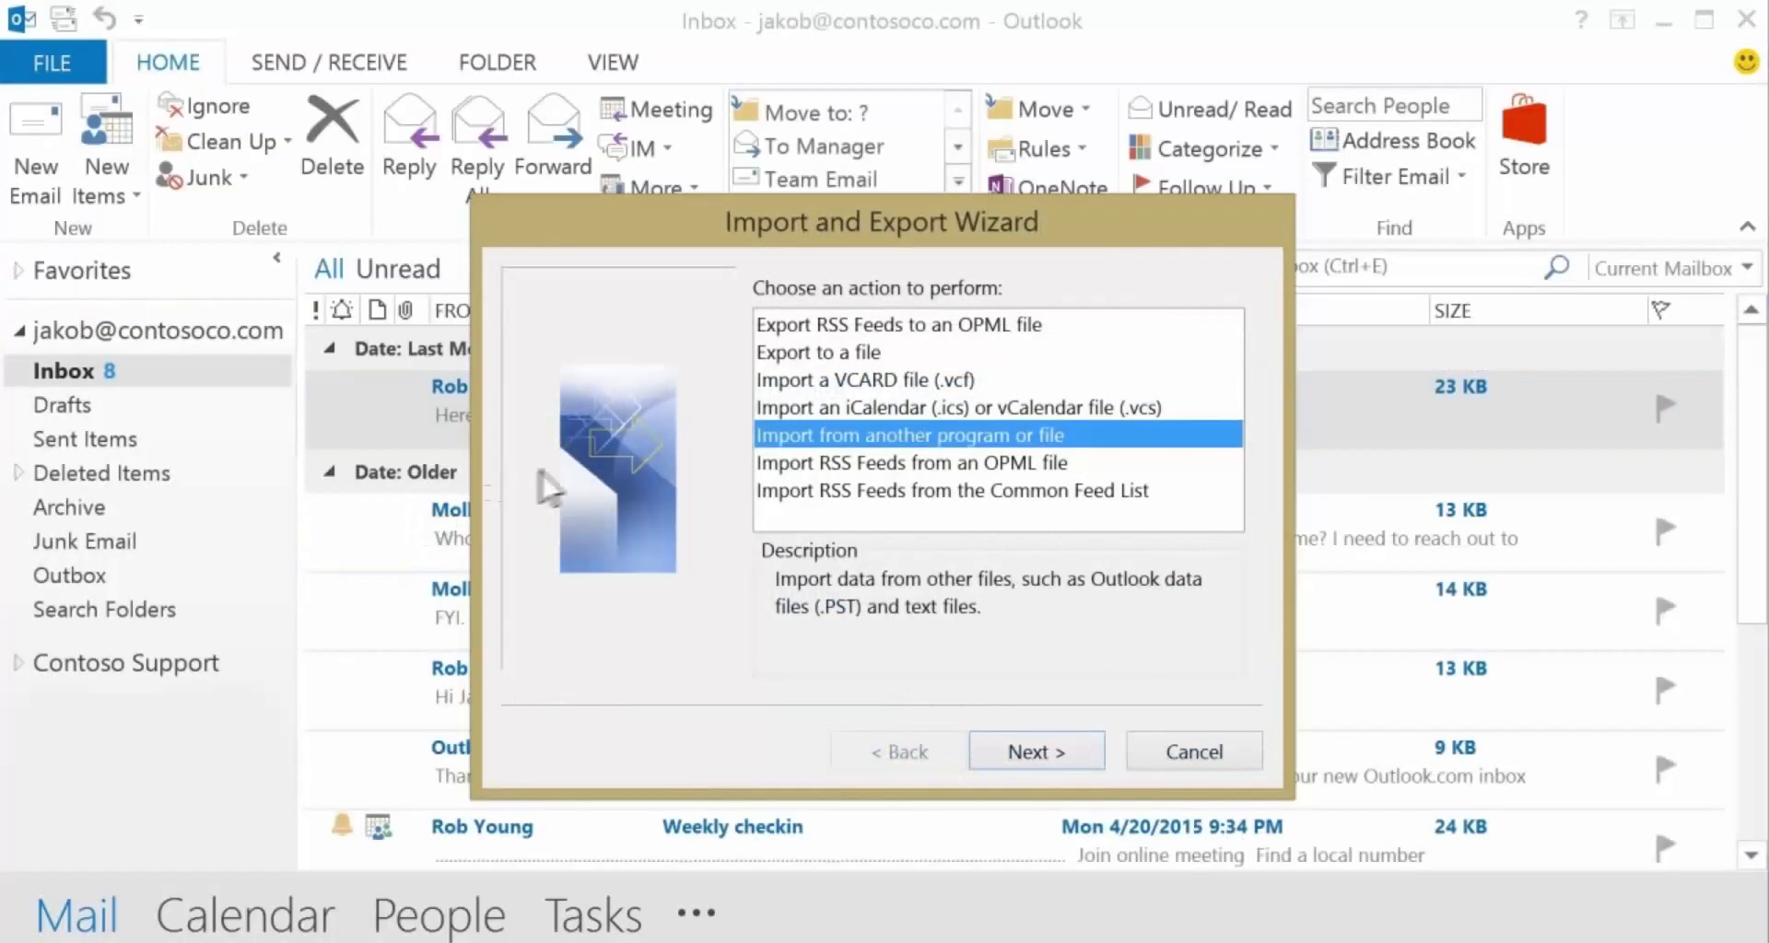
left_click(833, 405)
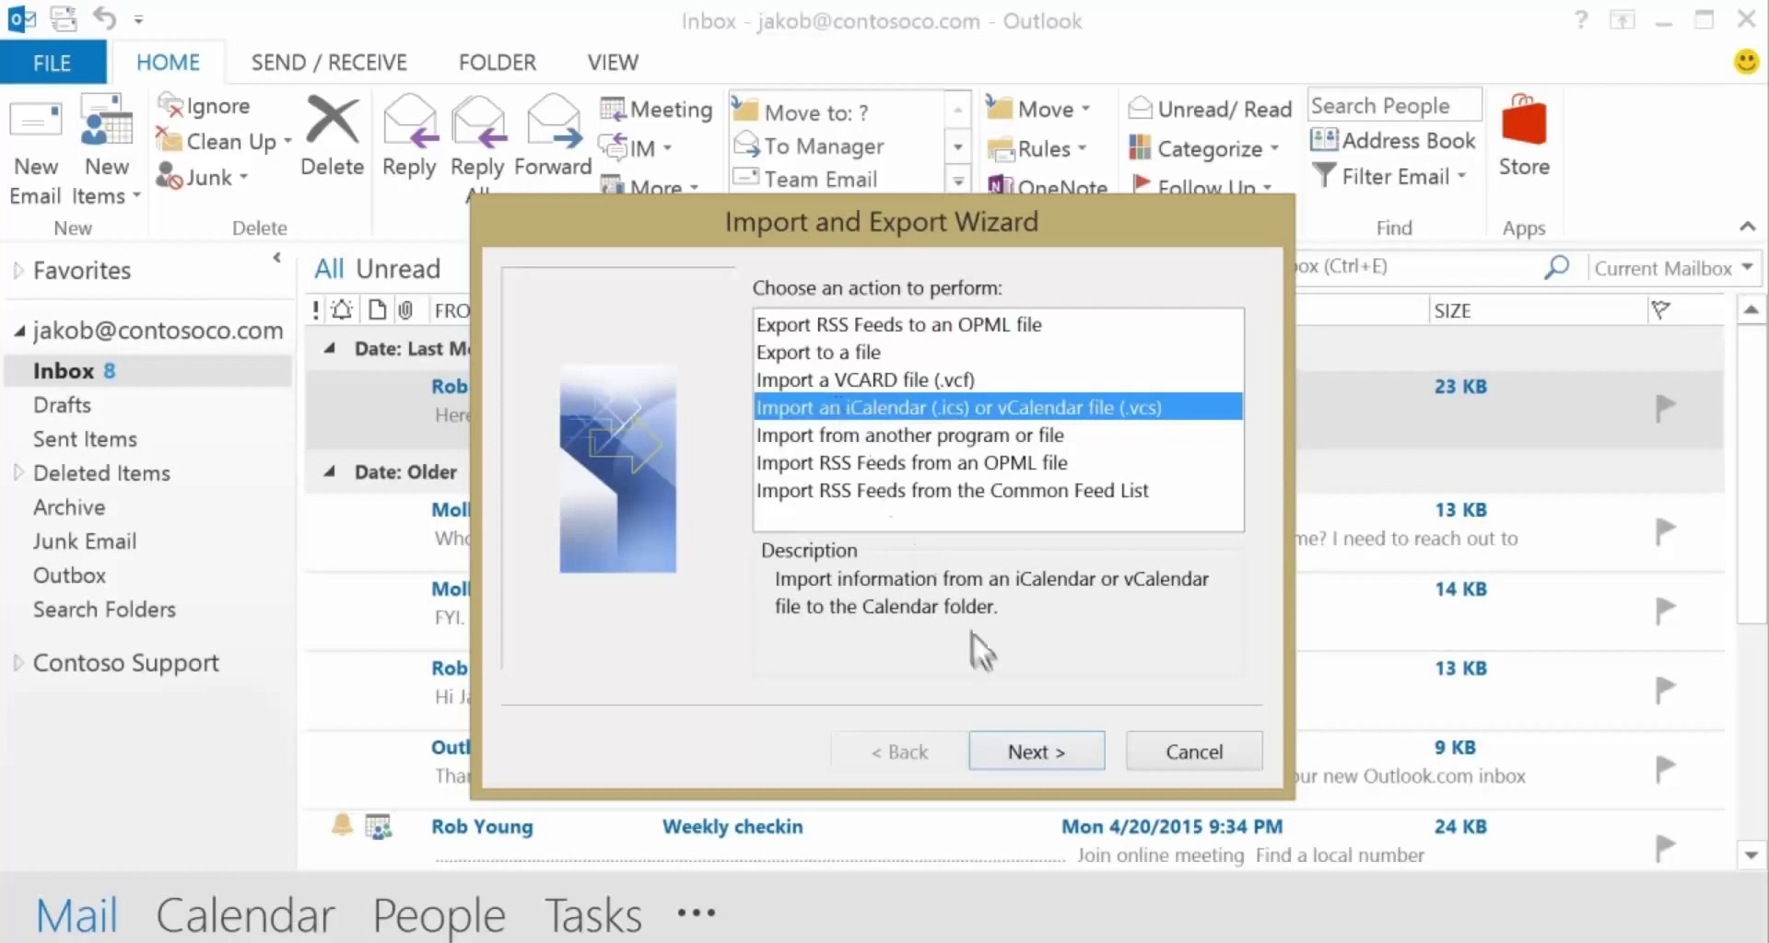
left_click(1030, 751)
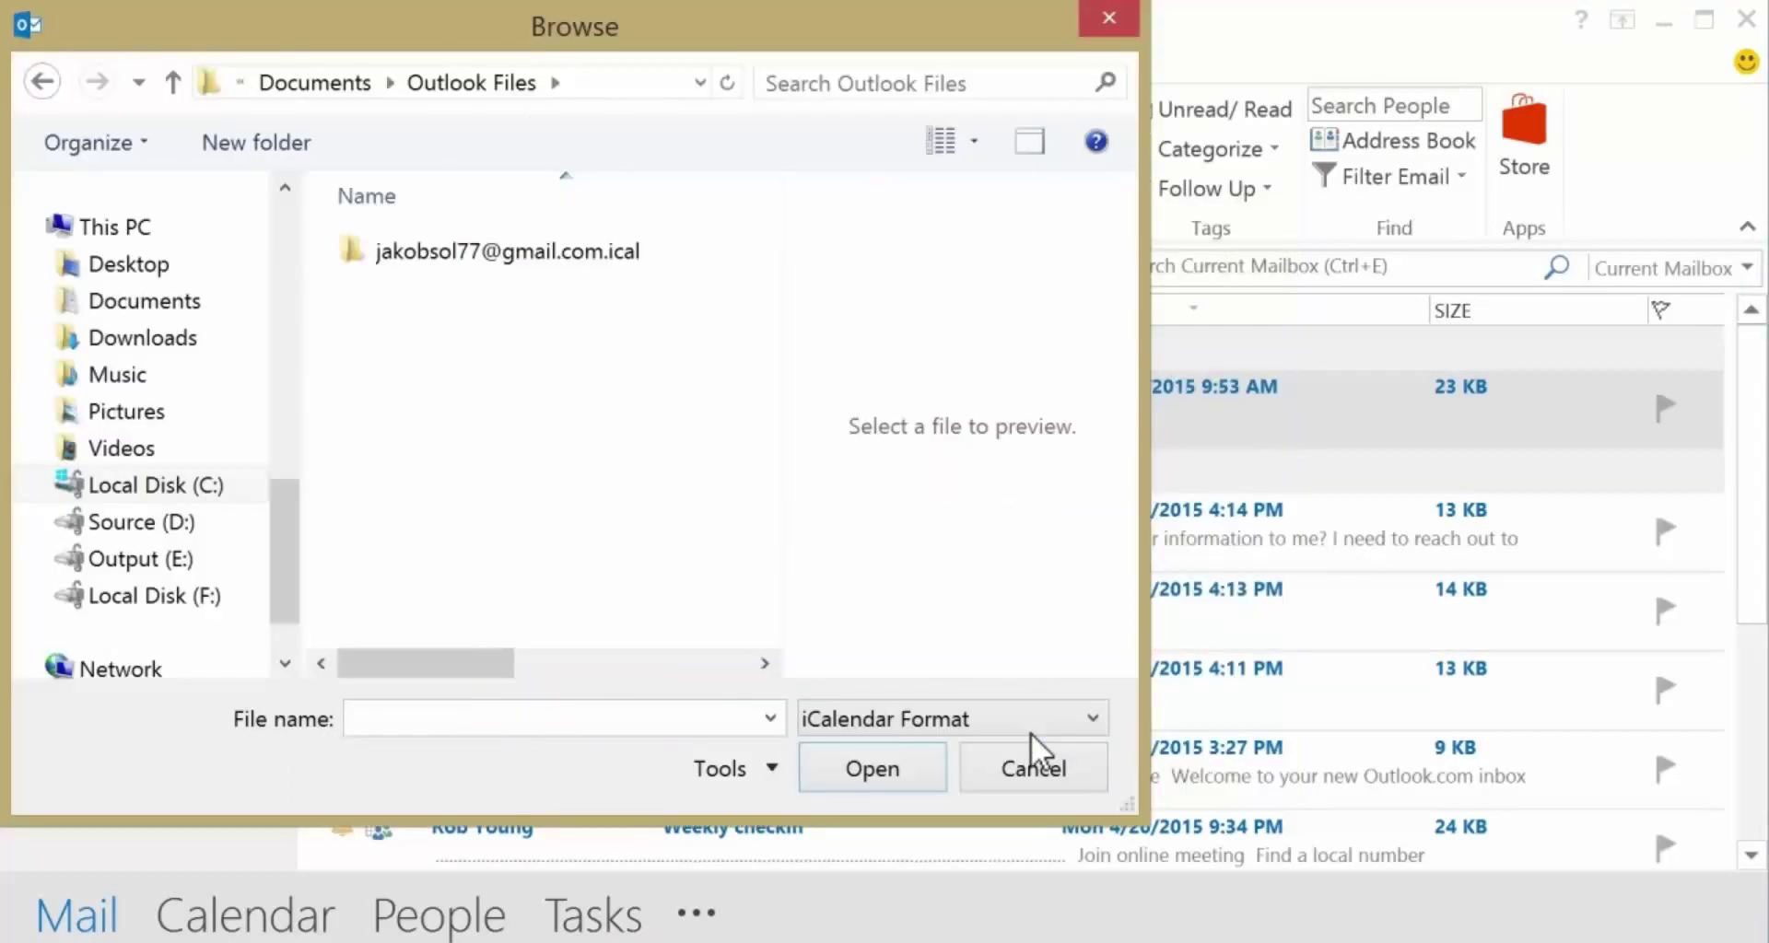
double_click(580, 249)
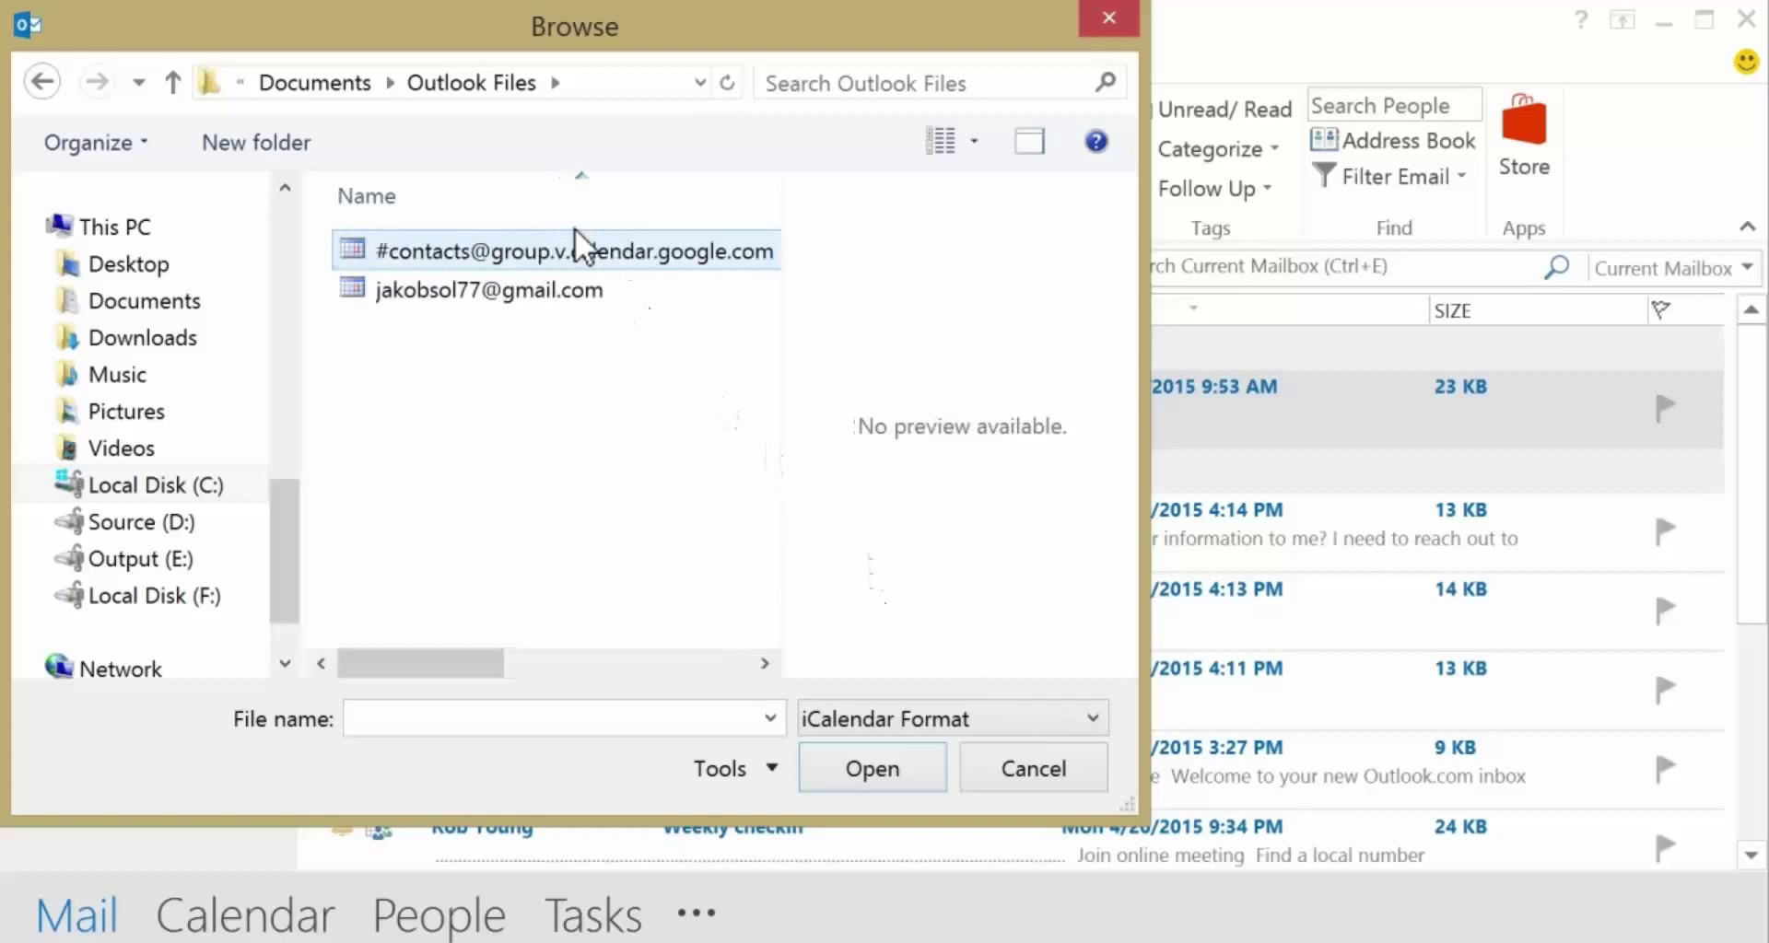
left_click(580, 293)
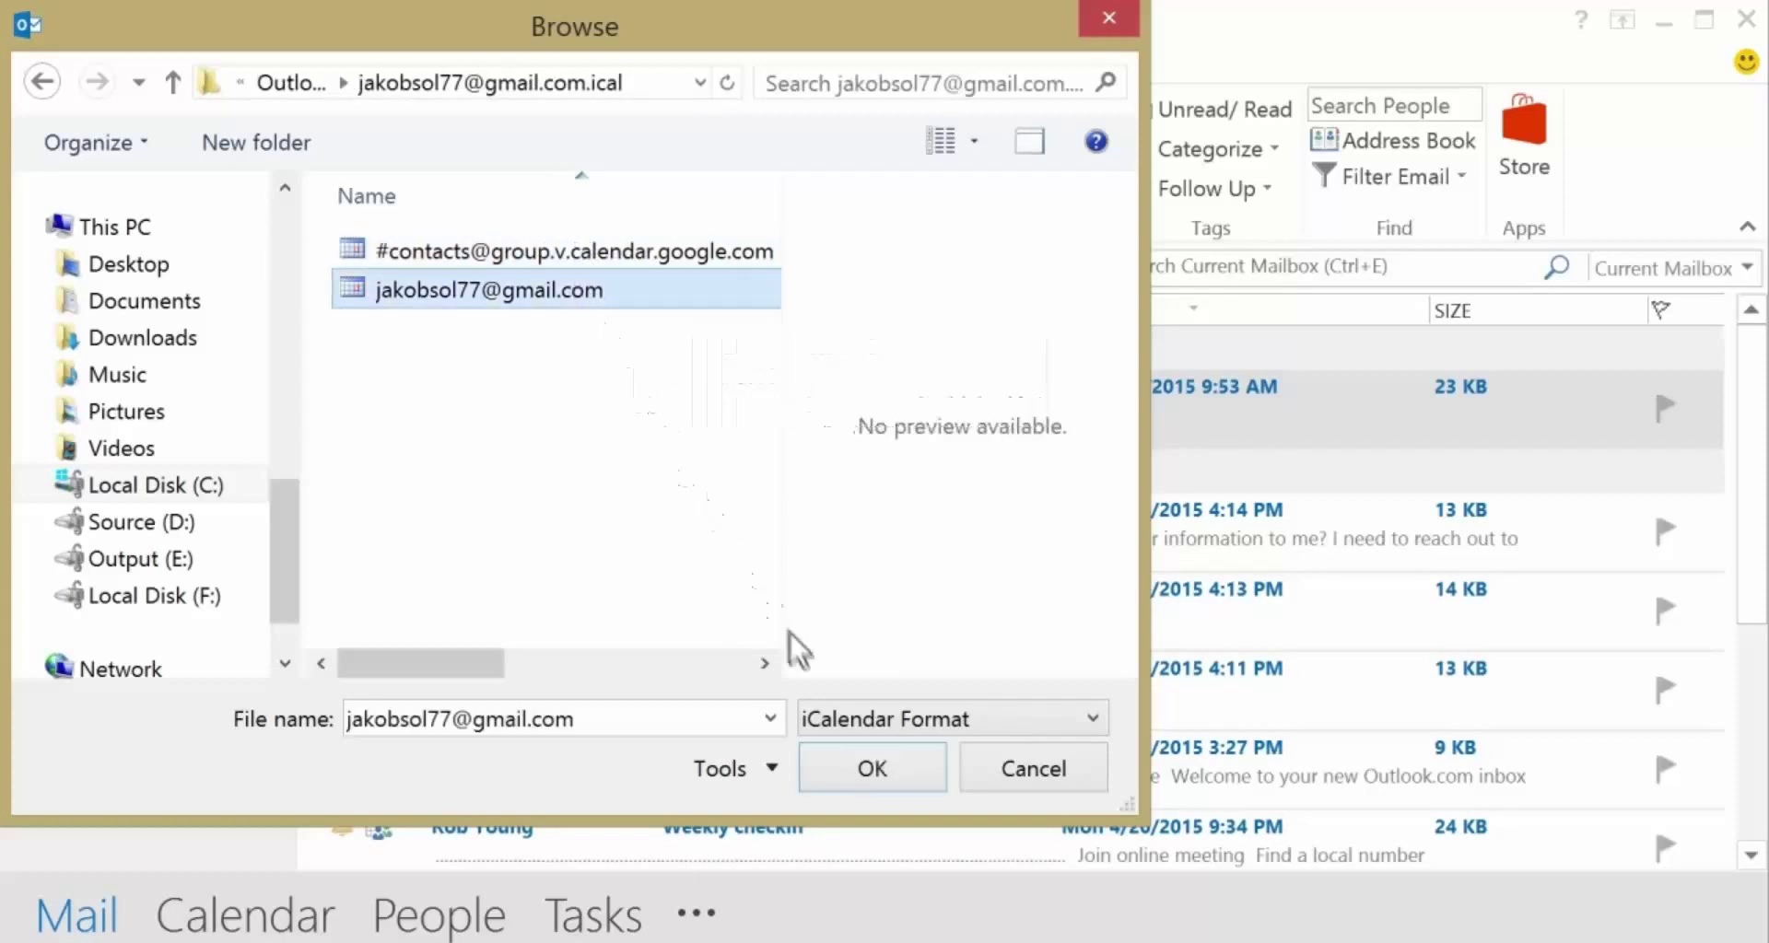
left_click(860, 753)
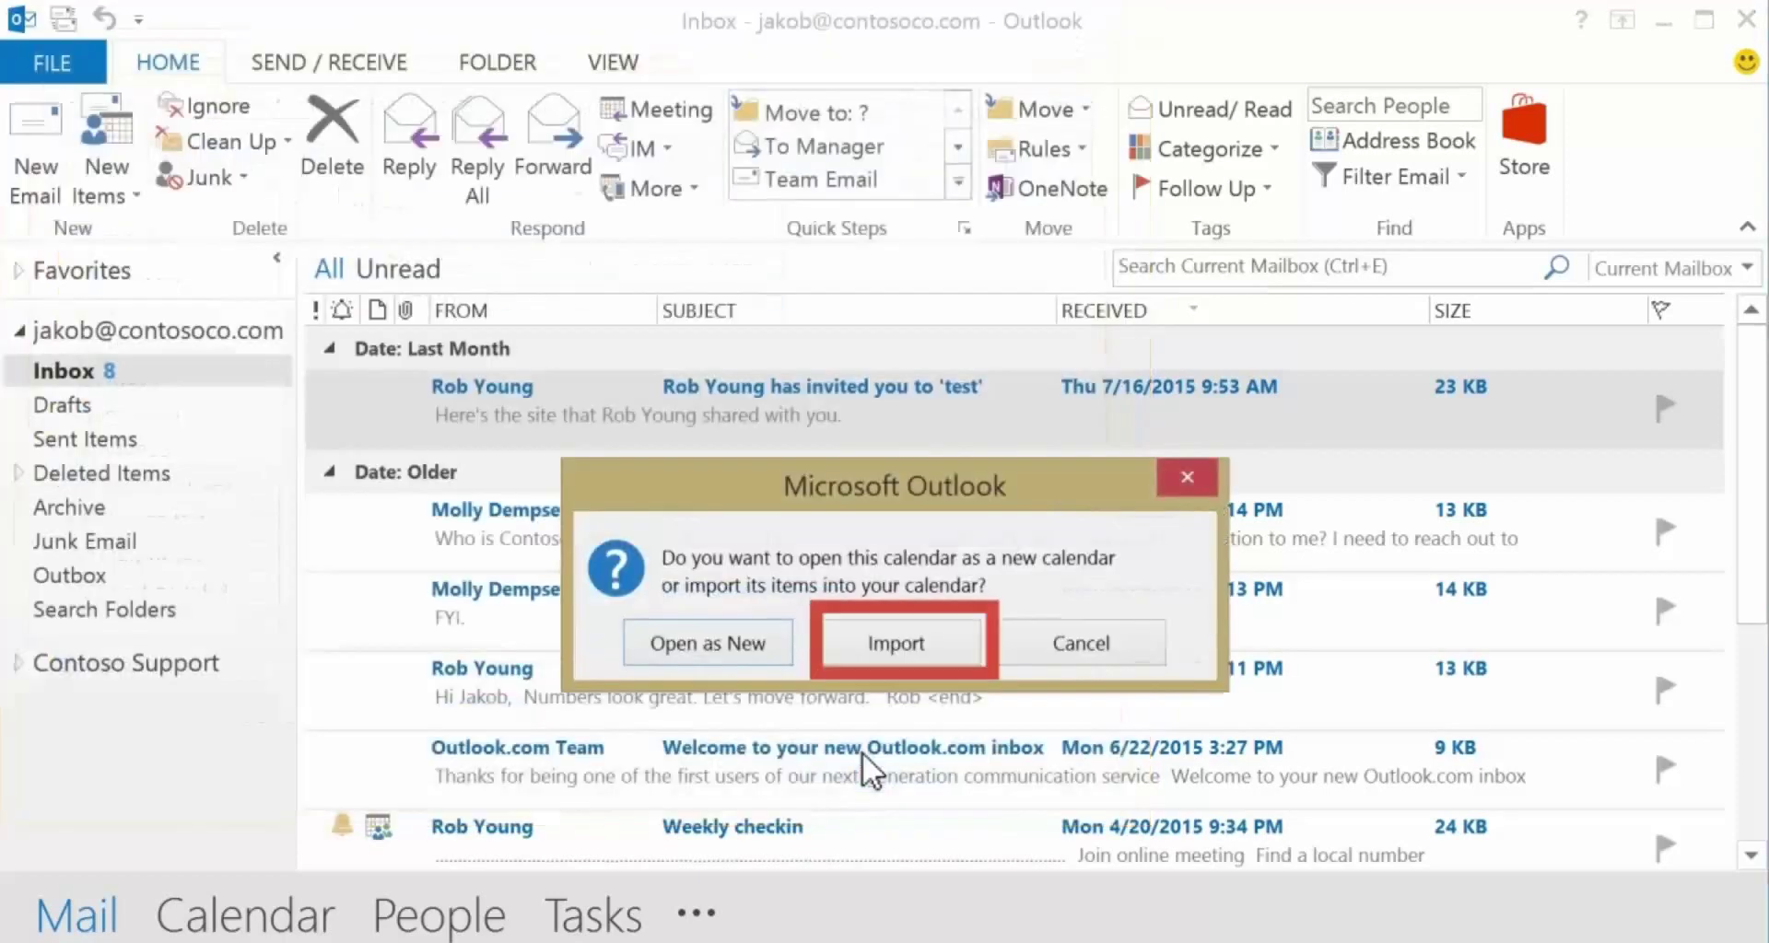
left_click(874, 642)
left_click_drag(1753, 632, 1753, 687)
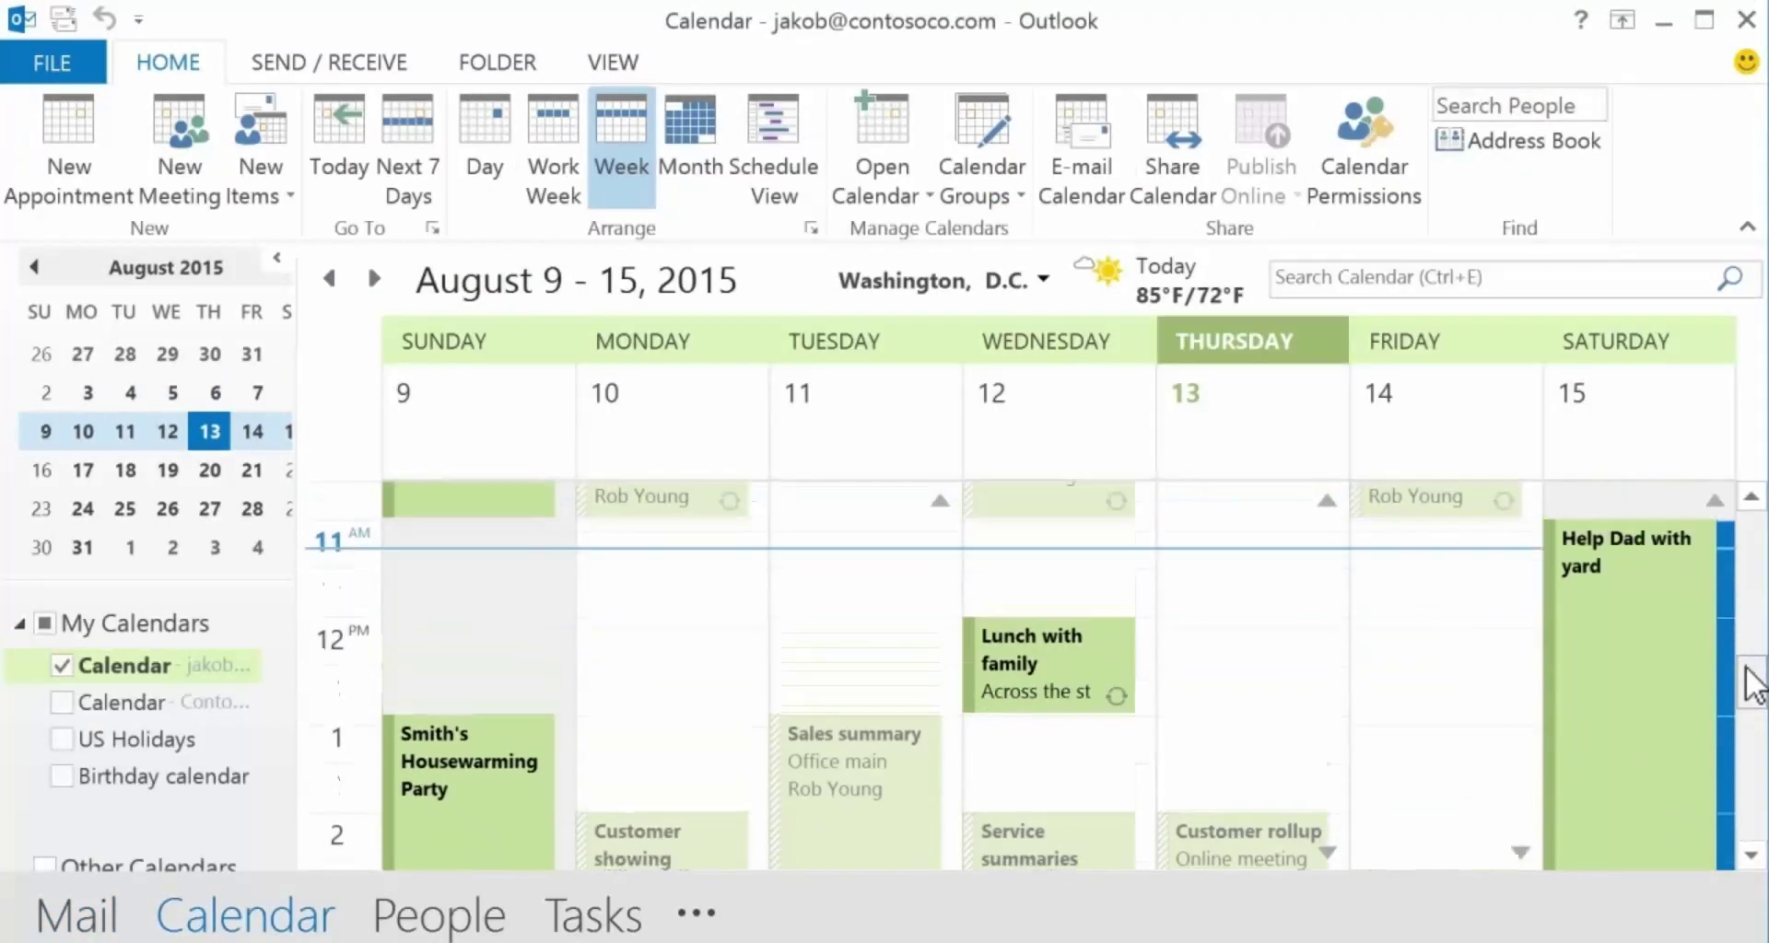